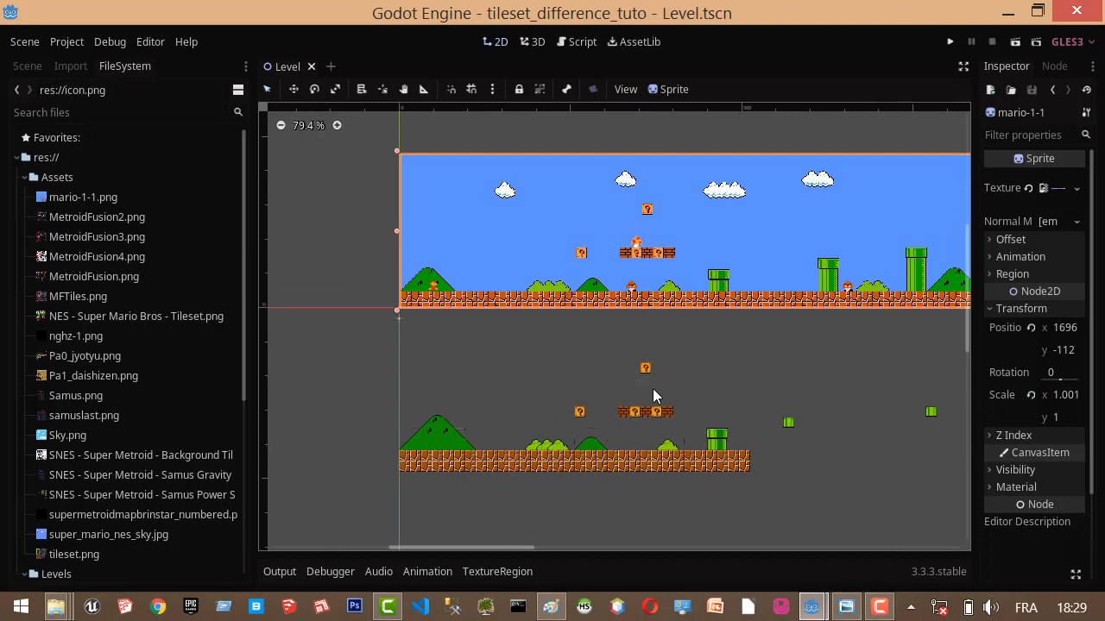
Open mario-1-1.png from the desktop's Mario Bros Nes Assets folder and examine the whole level layout from start to castle.
{"action": "left_click", "coordinate": [1103, 619]}
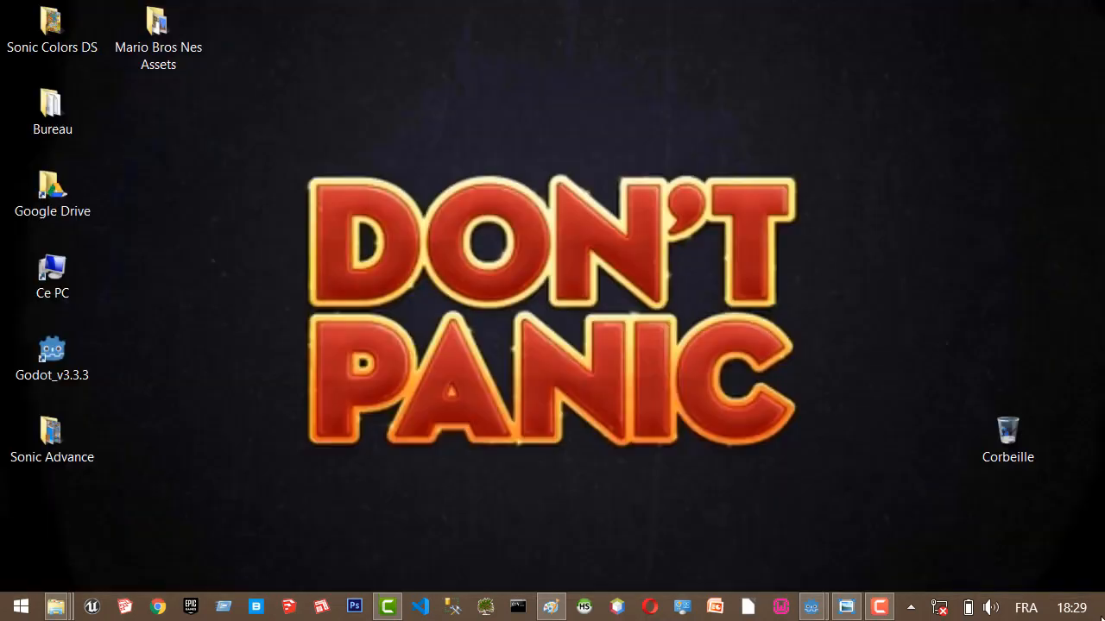
{"action": "double_click", "coordinate": [157, 35]}
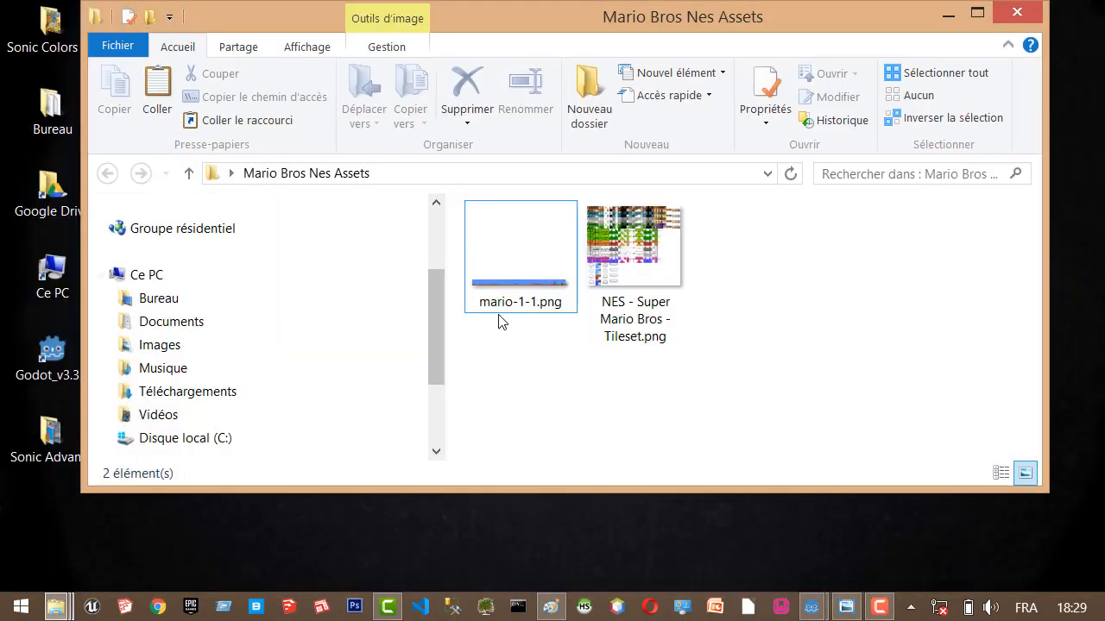
{"action": "left_click", "coordinate": [553, 270]}
{"action": "double_click", "coordinate": [554, 298]}
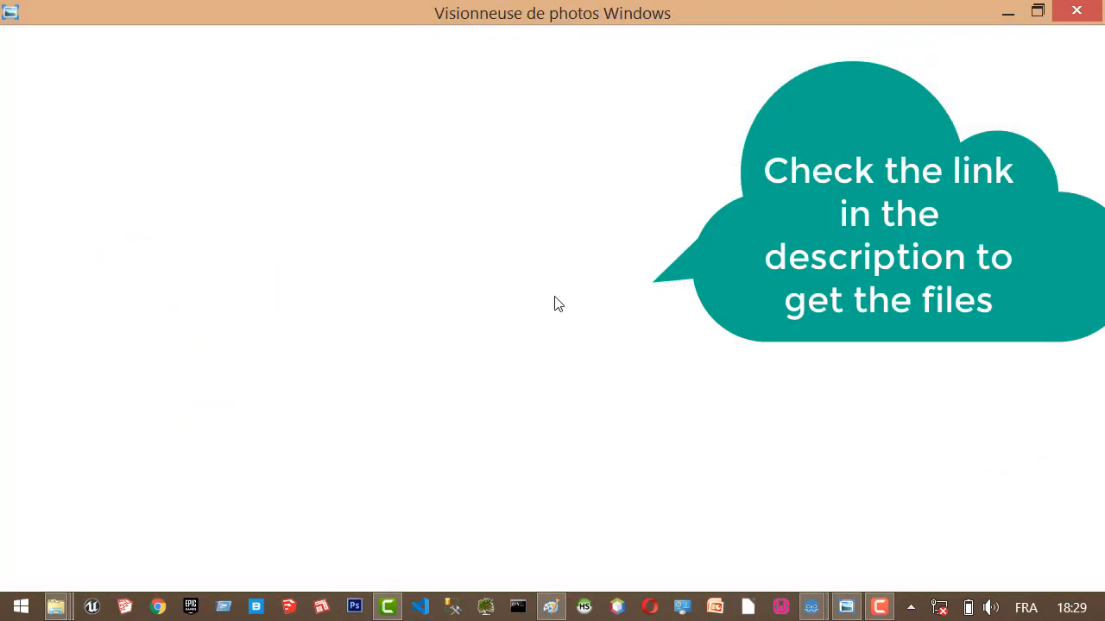
{"action": "scroll", "coordinate": [482, 328], "scroll_direction": "up", "scroll_amount": 4}
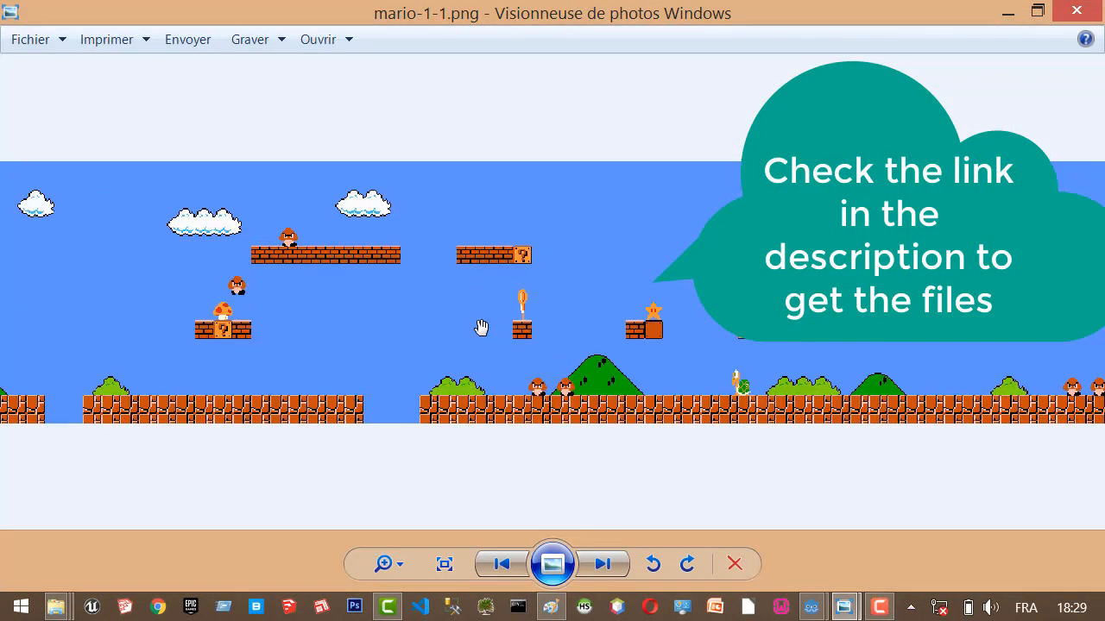
{"action": "scroll", "coordinate": [482, 328], "scroll_direction": "down", "scroll_amount": 2}
{"action": "left_click_drag", "start_coordinate": [248, 332], "coordinate": [812, 337]}
{"action": "left_click_drag", "start_coordinate": [404, 258], "coordinate": [1014, 254]}
{"action": "left_click_drag", "start_coordinate": [922, 294], "coordinate": [269, 311]}
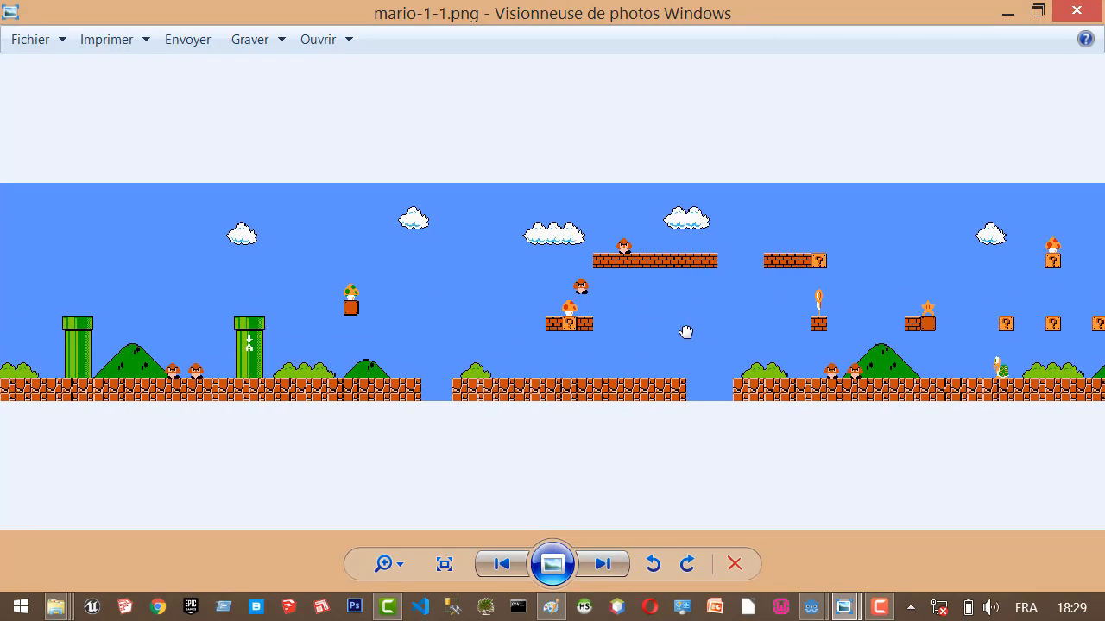
{"action": "left_click_drag", "start_coordinate": [685, 333], "coordinate": [69, 298]}
{"action": "left_click_drag", "start_coordinate": [1079, 267], "coordinate": [161, 252]}
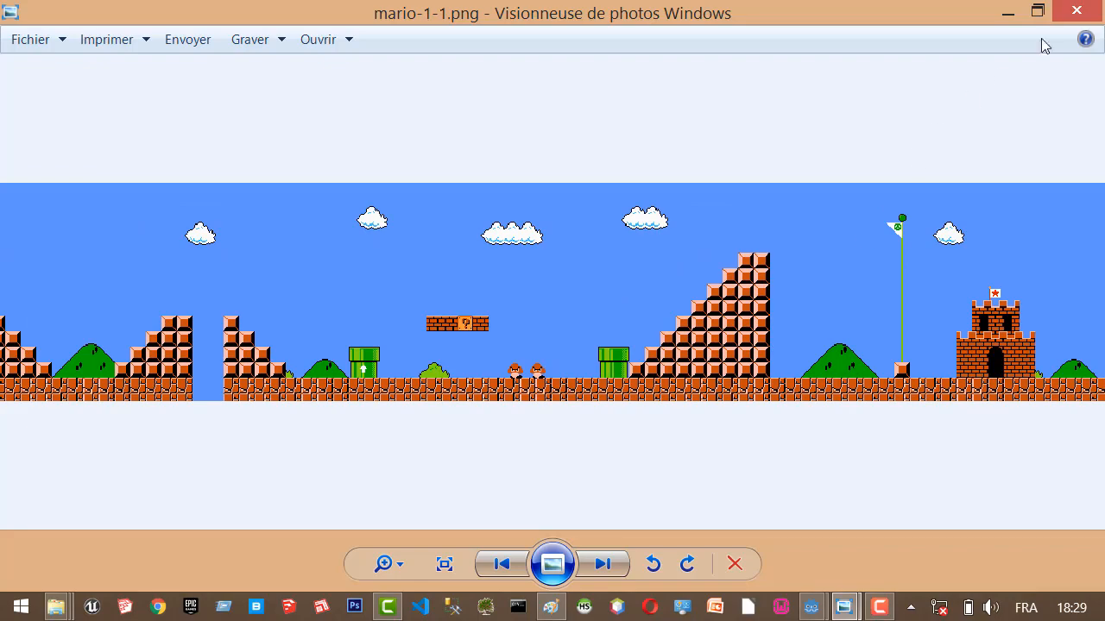
{"action": "left_click", "coordinate": [1075, 11]}
Open NES - Super Mario Bros - Tileset.png and examine its block, pipe, hill and cloud tiles, then close the image.
{"action": "left_click", "coordinate": [649, 243]}
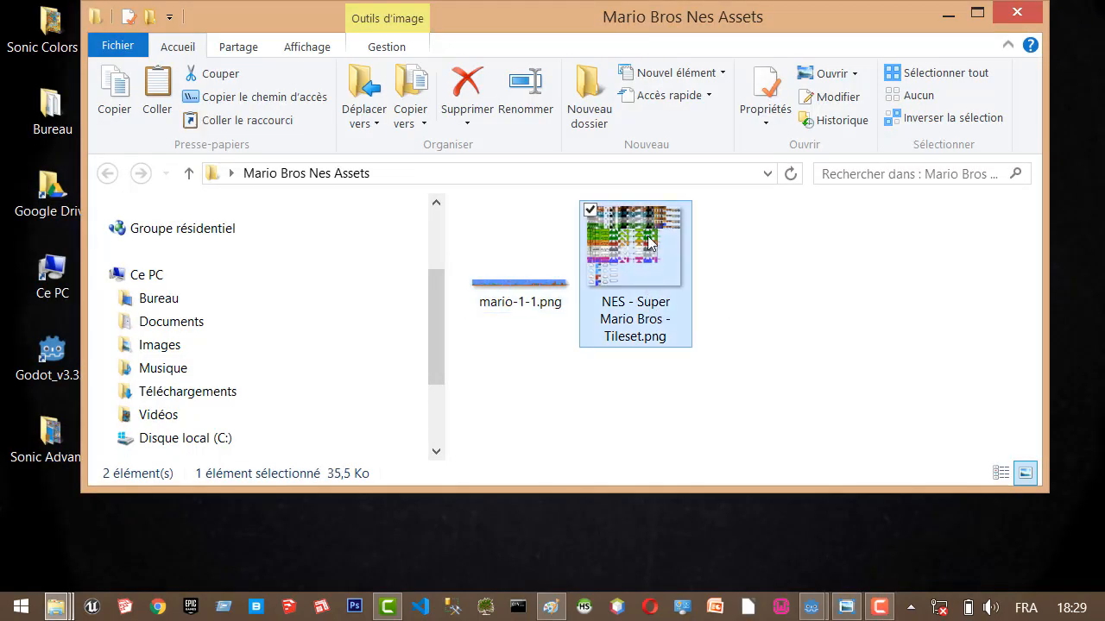
{"action": "double_click", "coordinate": [649, 244]}
{"action": "scroll", "coordinate": [566, 369], "scroll_direction": "up", "scroll_amount": 2}
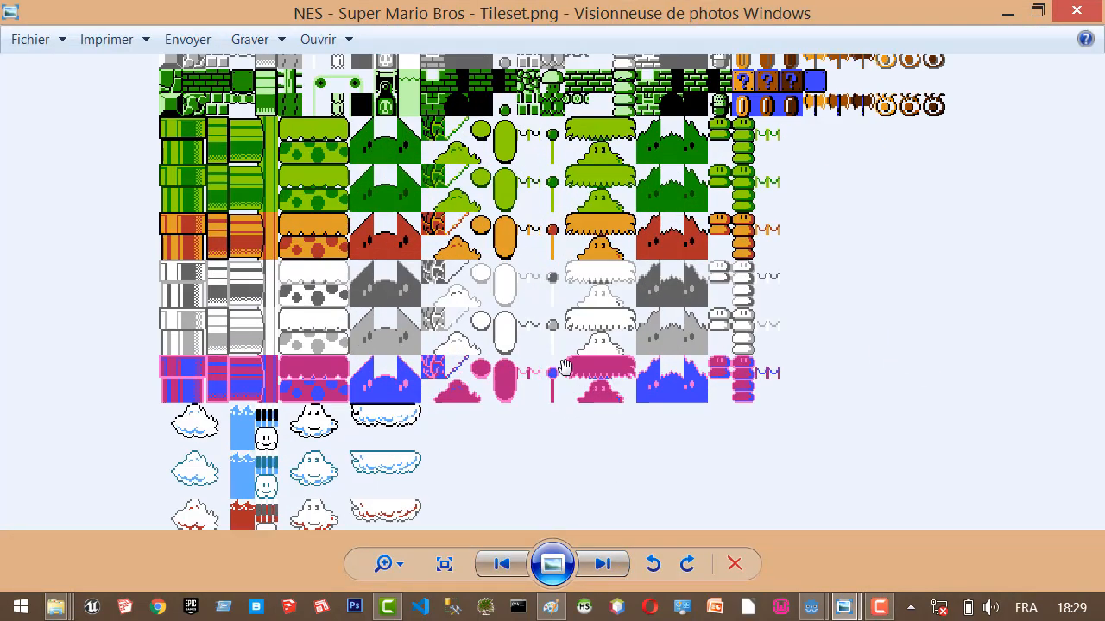
{"action": "scroll", "coordinate": [566, 369], "scroll_direction": "up", "scroll_amount": 2}
{"action": "left_click_drag", "start_coordinate": [469, 216], "coordinate": [776, 528]}
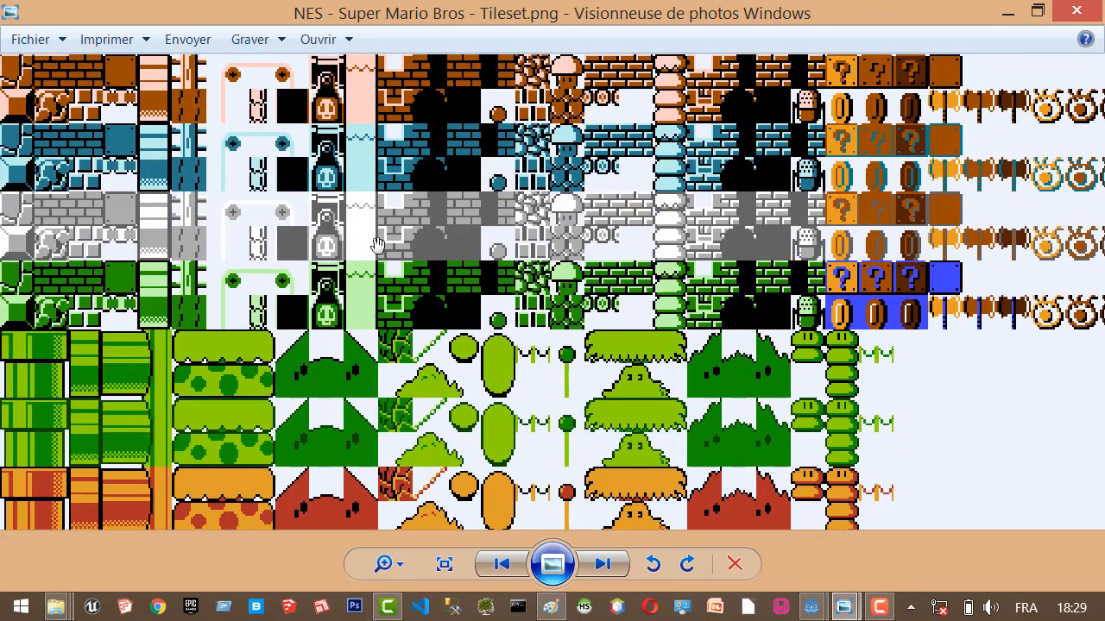
{"action": "scroll", "coordinate": [388, 296], "scroll_direction": "down", "scroll_amount": 5}
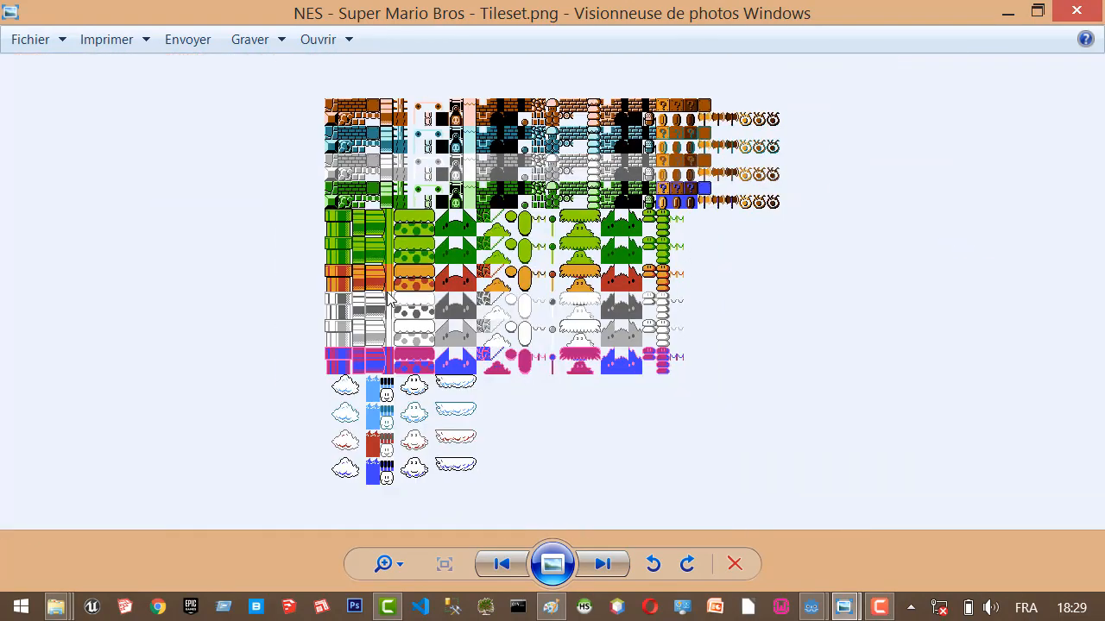
{"action": "scroll", "coordinate": [559, 361], "scroll_direction": "up", "scroll_amount": 1}
{"action": "scroll", "coordinate": [556, 356], "scroll_direction": "down", "scroll_amount": 1}
{"action": "left_click", "coordinate": [1078, 10]}
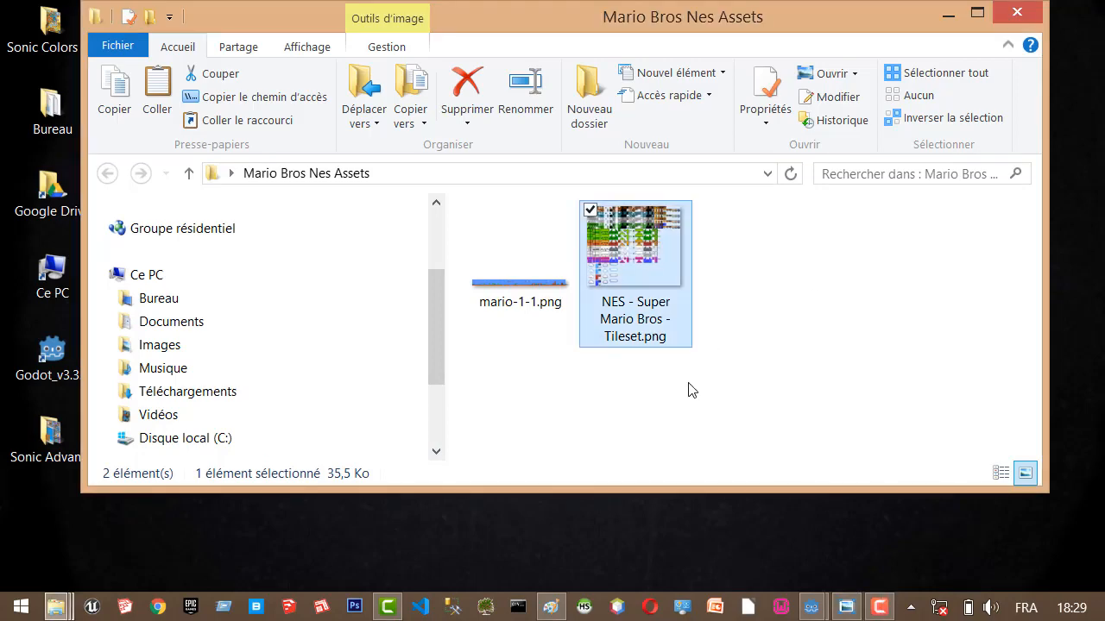
Switch back to Godot and quit the tileset_difference_tuto project to the project list.
{"action": "left_click", "coordinate": [837, 395]}
{"action": "left_click", "coordinate": [811, 607]}
{"action": "left_click", "coordinate": [924, 509]}
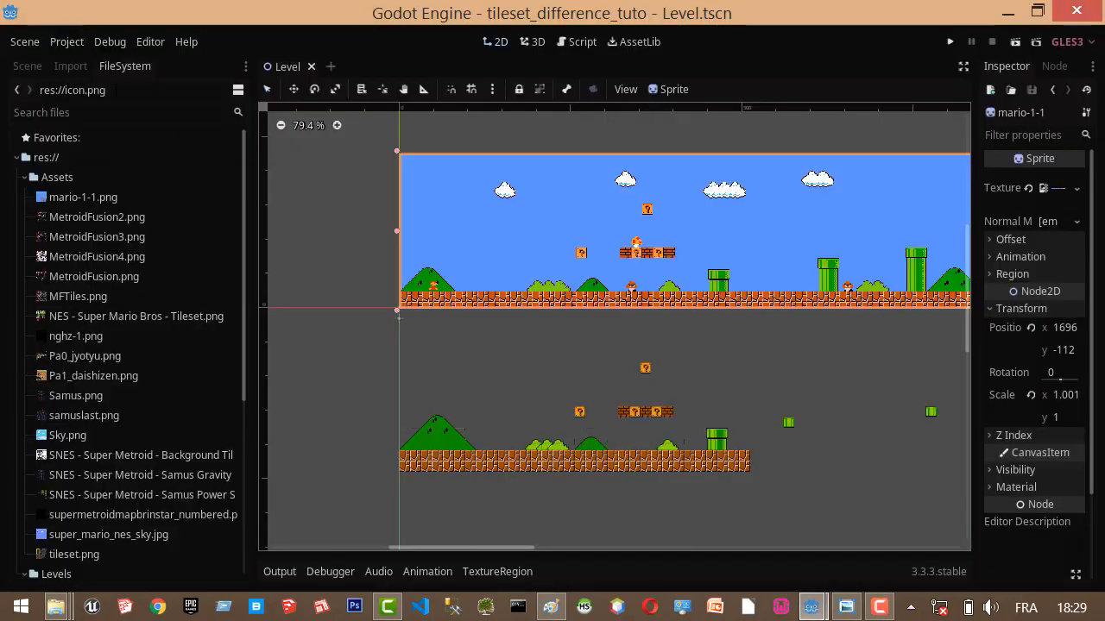
{"action": "left_click", "coordinate": [67, 41]}
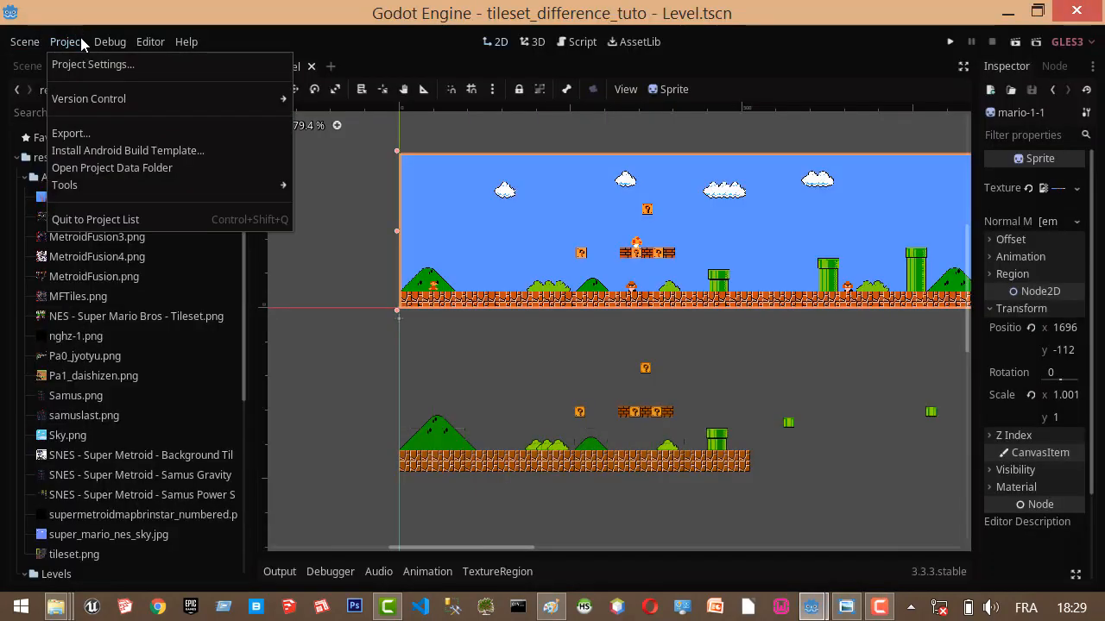
{"action": "left_click", "coordinate": [108, 218]}
{"action": "left_click", "coordinate": [521, 323]}
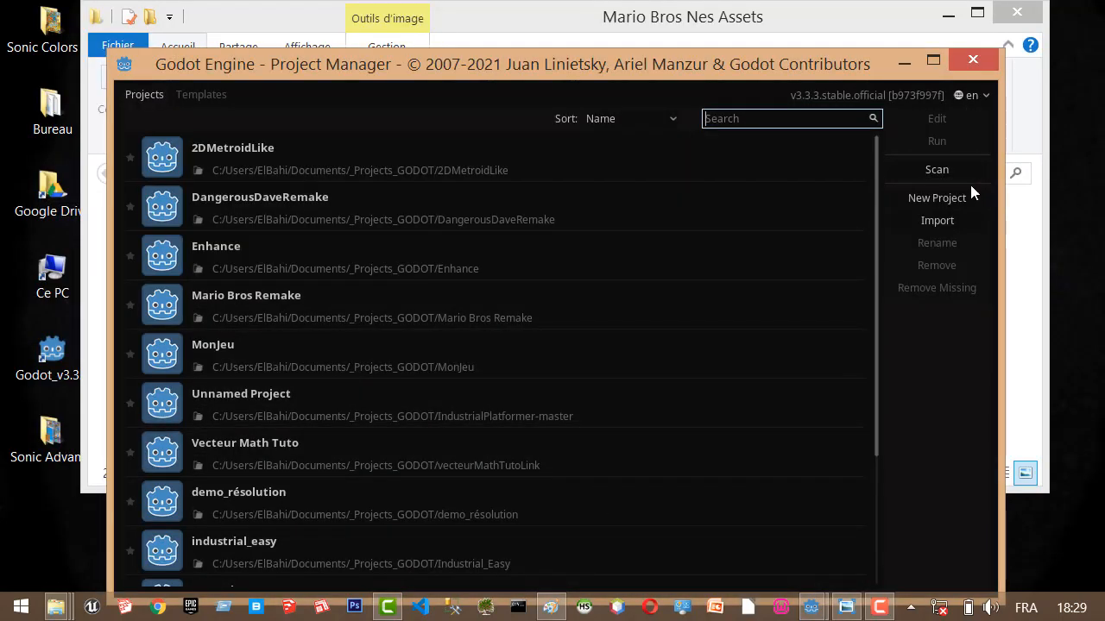
Start a new project and name it MarioBrosRemake.
{"action": "left_click", "coordinate": [936, 198]}
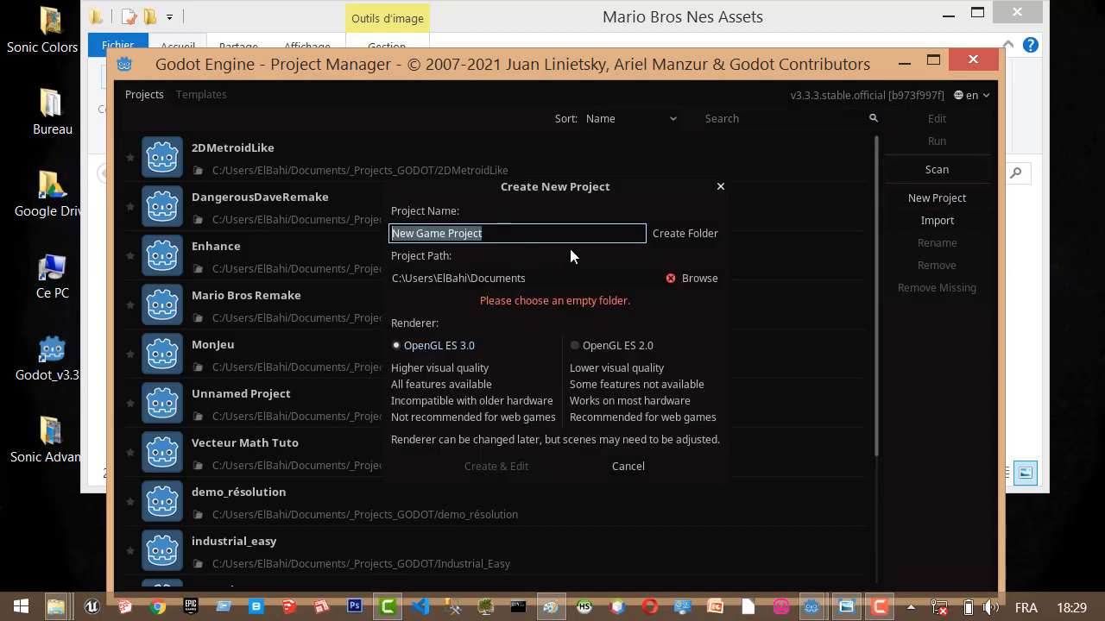
{"action": "type", "text": "M"}
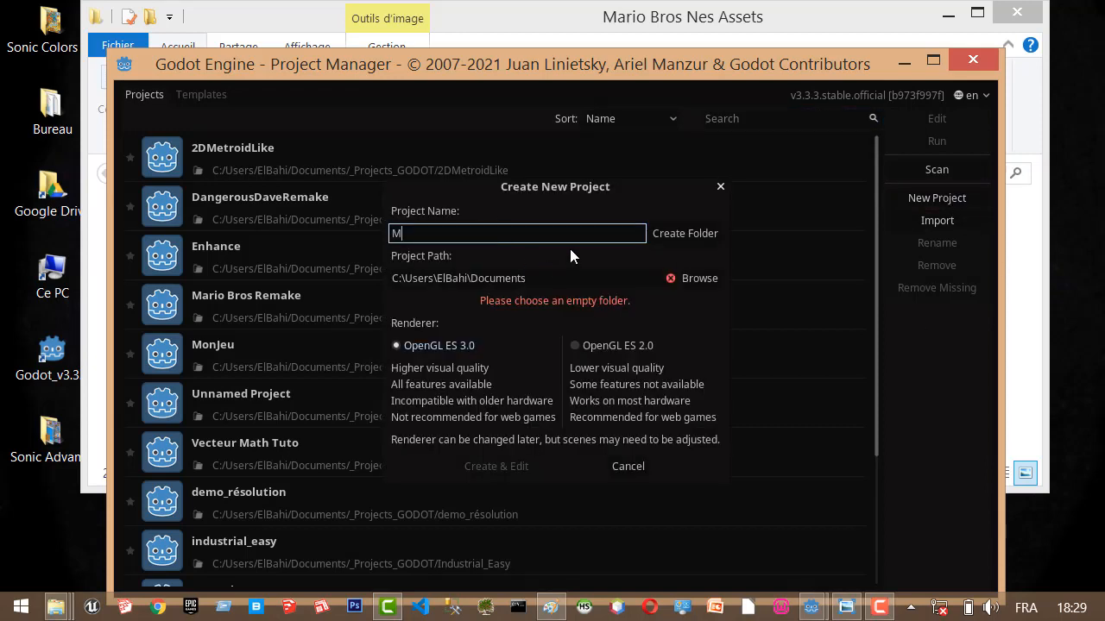
{"action": "type", "text": "arioBros"}
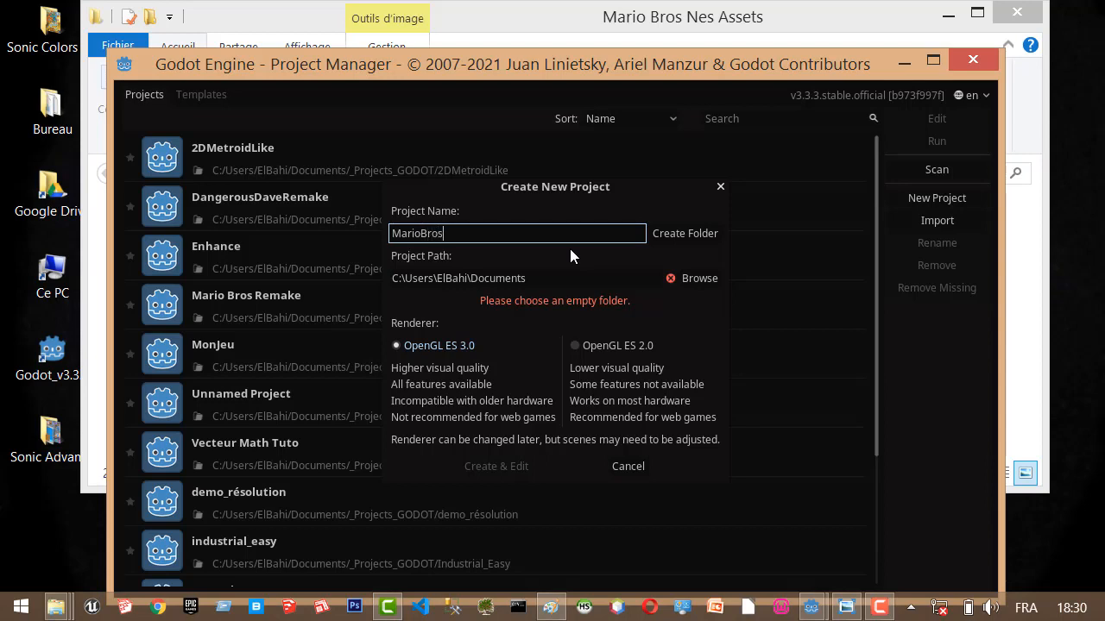
{"action": "type", "text": "Rea"}
{"action": "key", "text": "BackSpace"}
{"action": "key", "text": "BackSpace"}
{"action": "type", "text": "emake"}
Create a MarioProject folder in Documents as the project path and create the project for editing.
{"action": "left_click", "coordinate": [681, 274]}
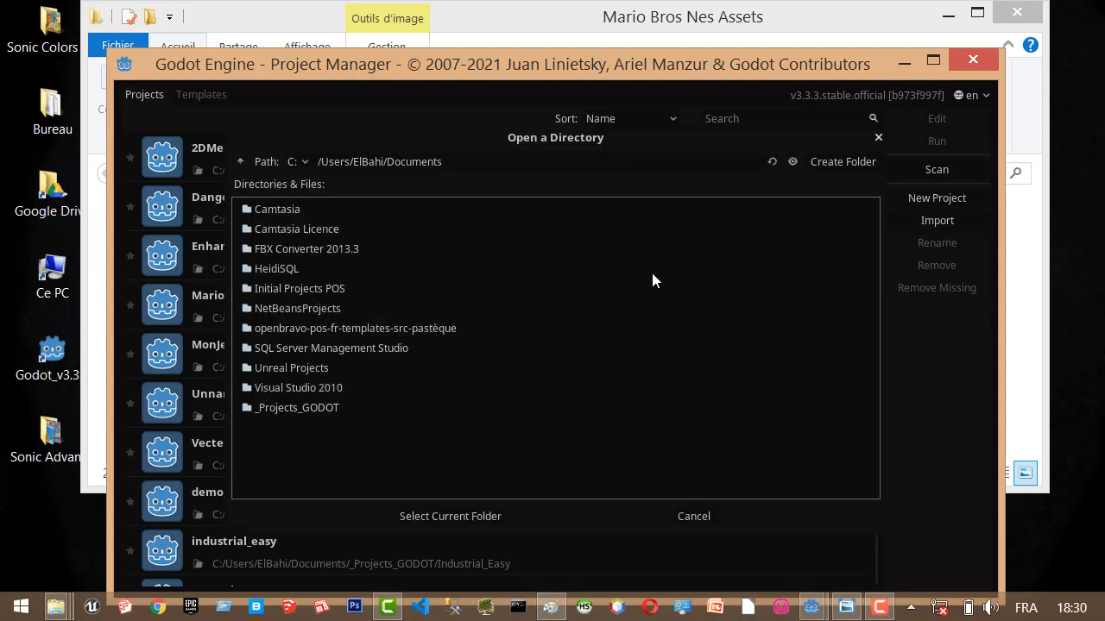
{"action": "left_click", "coordinate": [842, 162]}
{"action": "type", "text": "Ma"}
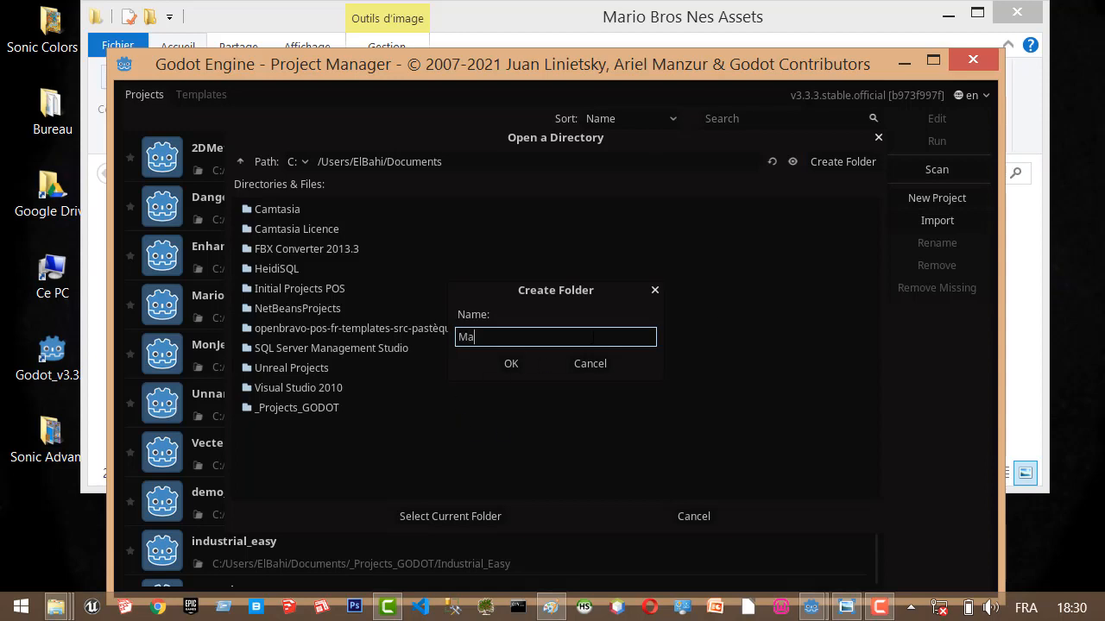
{"action": "type", "text": "rioPeoject"}
{"action": "key", "text": "BackSpace"}
{"action": "key", "text": "BackSpace"}
{"action": "key", "text": "BackSpace"}
{"action": "key", "text": "BackSpace"}
{"action": "key", "text": "BackSpace"}
{"action": "key", "text": "BackSpace"}
{"action": "key", "text": "BackSpace"}
{"action": "type", "text": "Projet"}
{"action": "key", "text": "BackSpace"}
{"action": "type", "text": "ct"}
{"action": "left_click", "coordinate": [510, 364]}
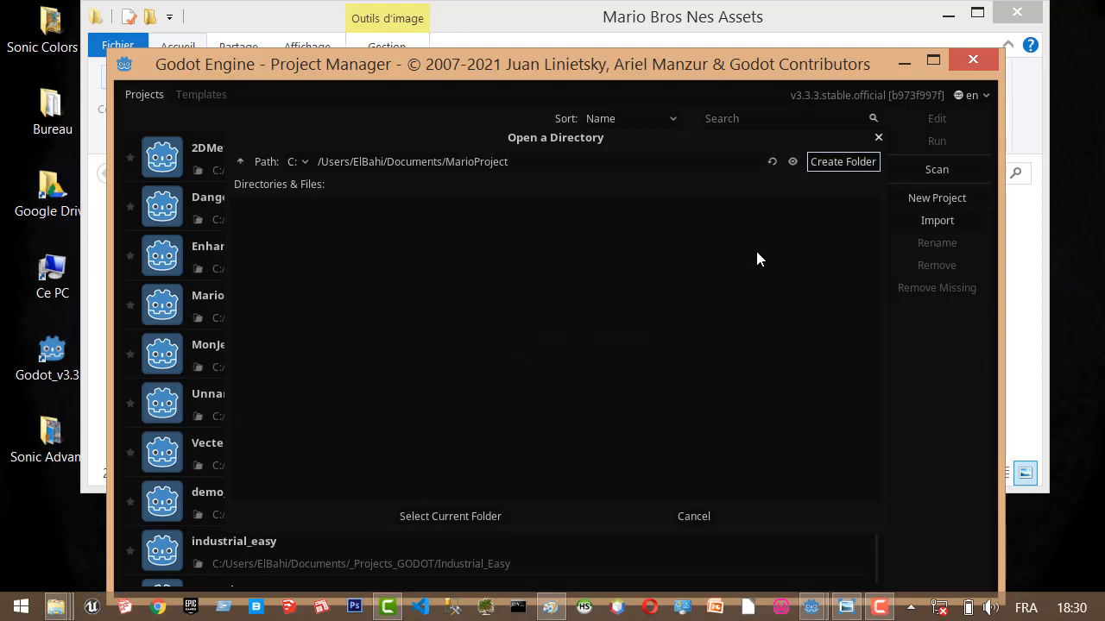
{"action": "left_click", "coordinate": [444, 516]}
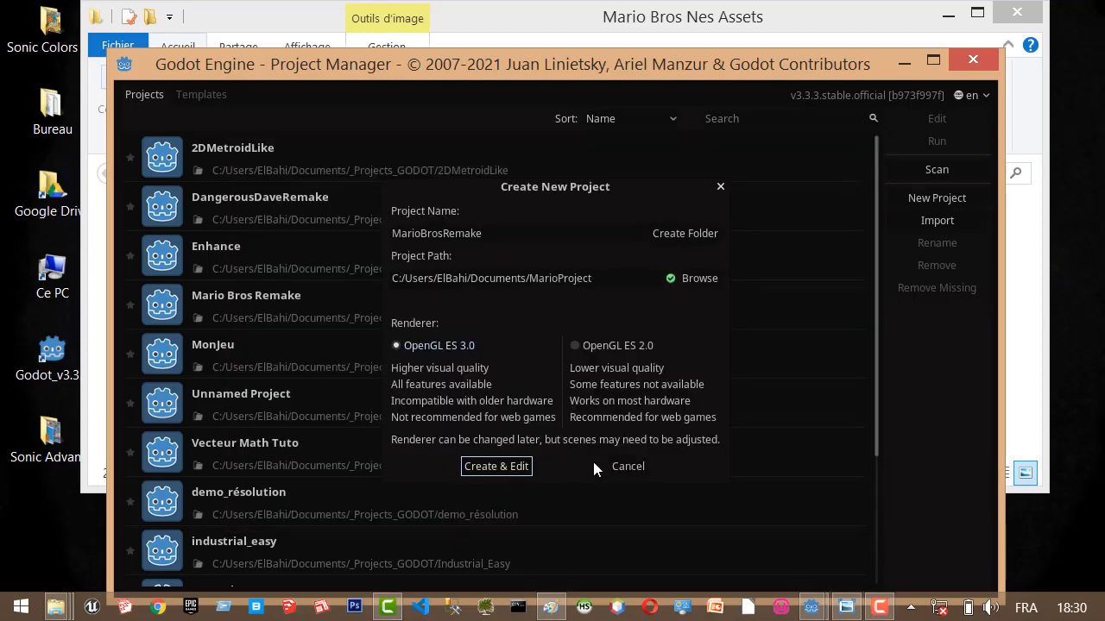
{"action": "left_click", "coordinate": [475, 466]}
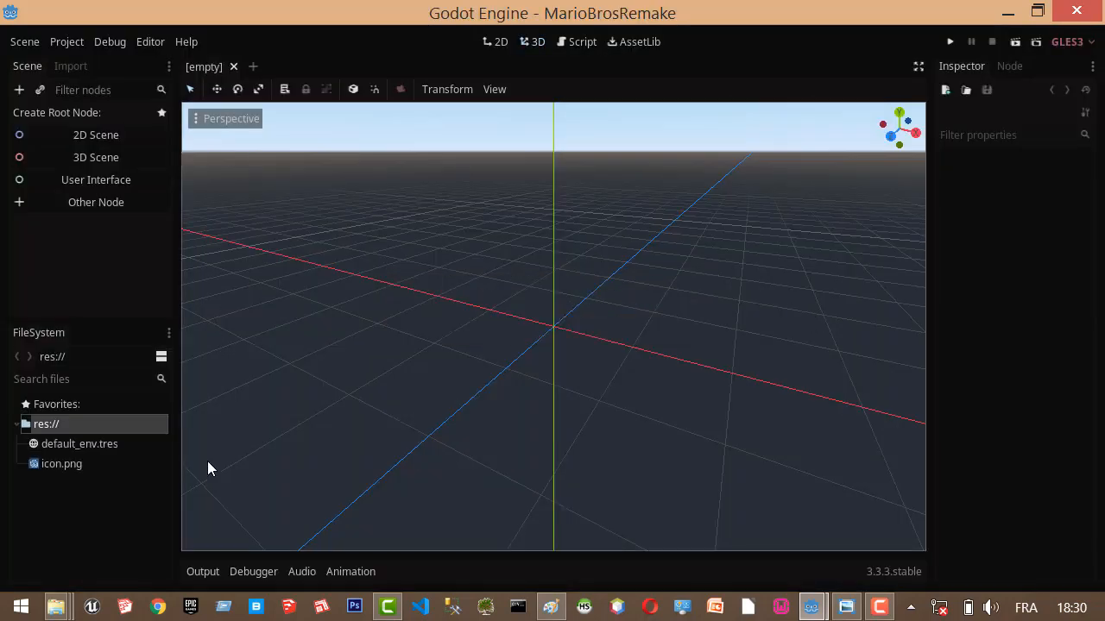
Show the project's root folder in the file manager, create a folder named Assets in it and open that folder.
{"action": "left_click", "coordinate": [61, 426]}
{"action": "right_click", "coordinate": [109, 426]}
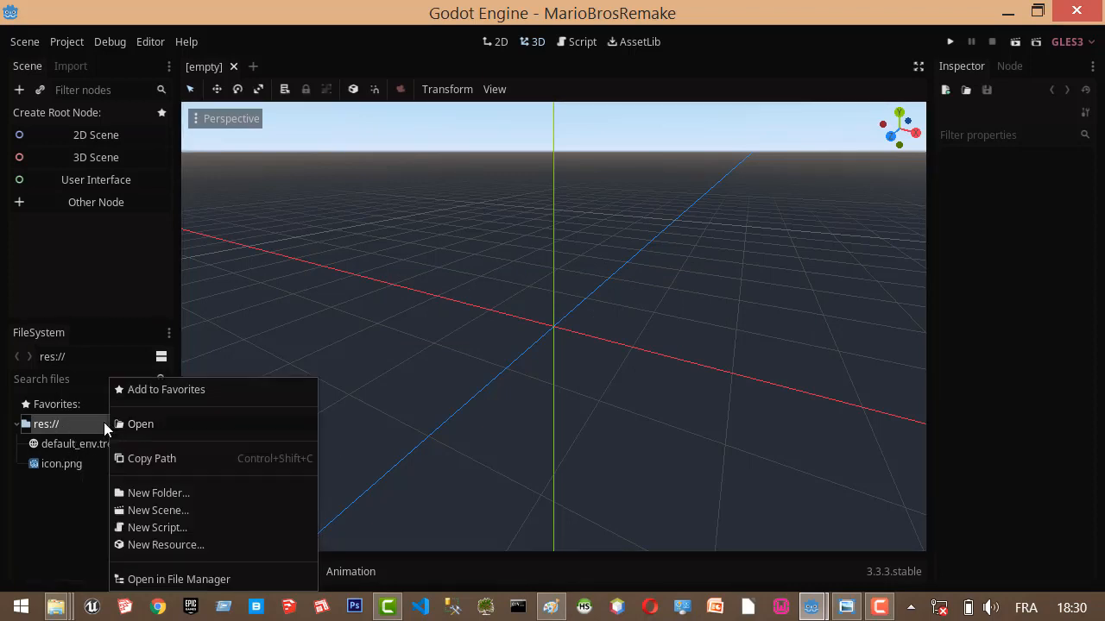
{"action": "left_click", "coordinate": [183, 580]}
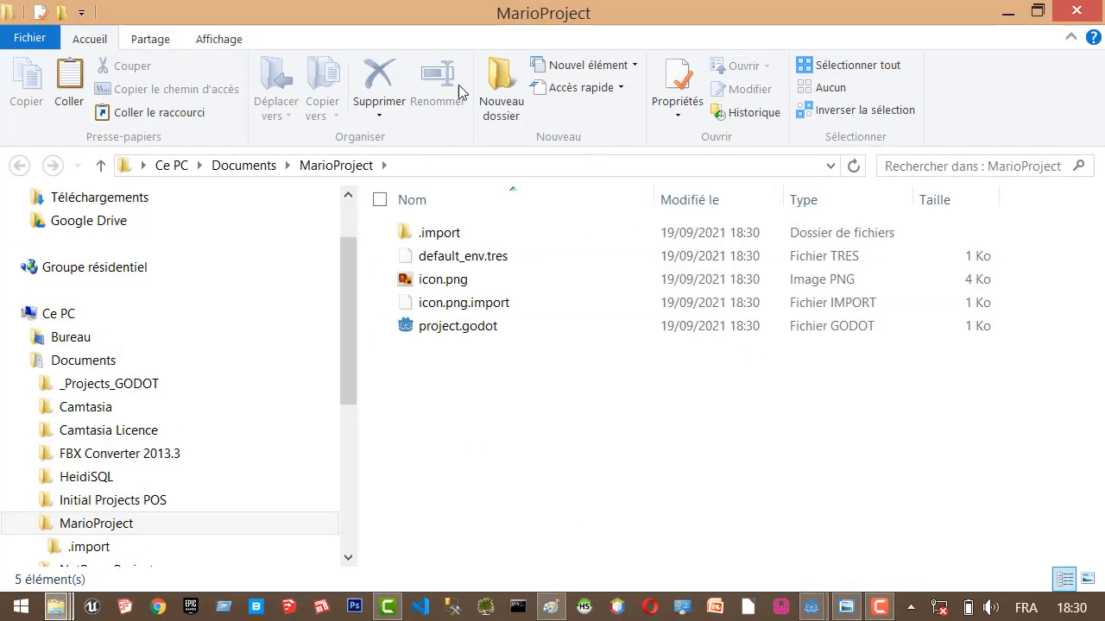
{"action": "left_click", "coordinate": [500, 87]}
{"action": "type", "text": "A"}
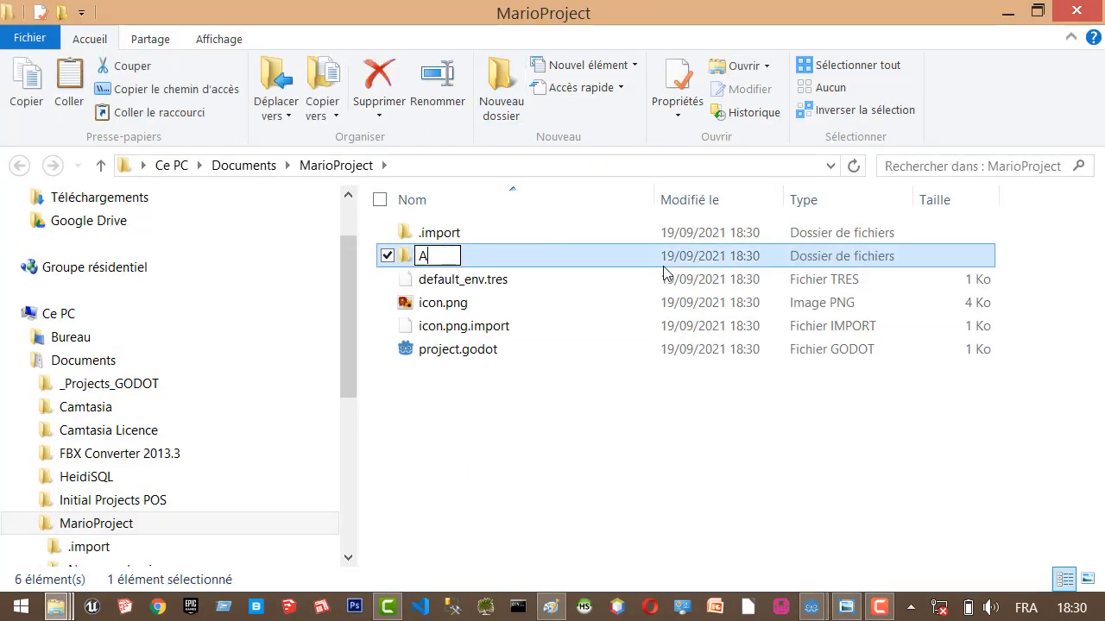
{"action": "type", "text": "ssets"}
{"action": "key", "text": "slash"}
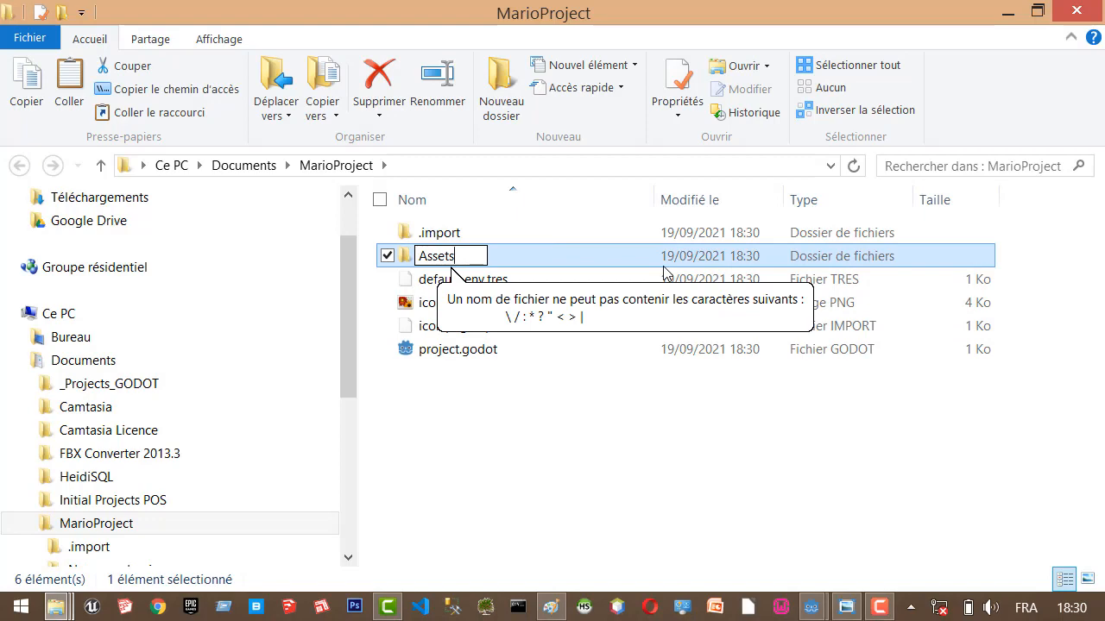
{"action": "key", "text": "Return"}
{"action": "key", "text": "Return"}
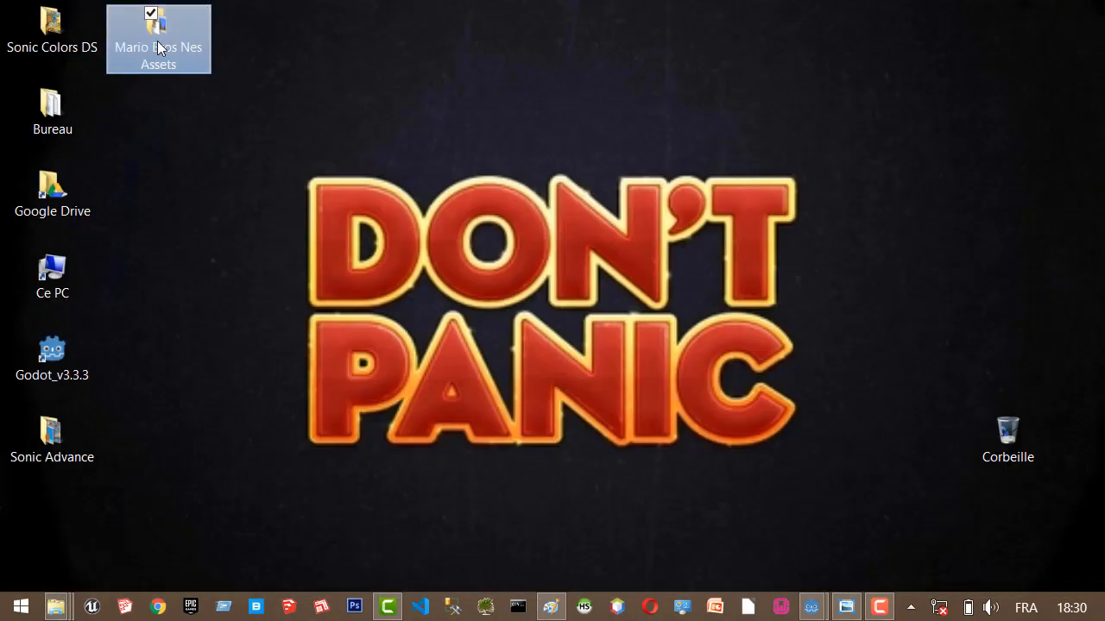
Copy mario-1-1.png and NES - Super Mario Bros - Tileset.png from the desktop's Mario Bros Nes Assets folder.
{"action": "double_click", "coordinate": [157, 48]}
{"action": "left_click", "coordinate": [535, 233]}
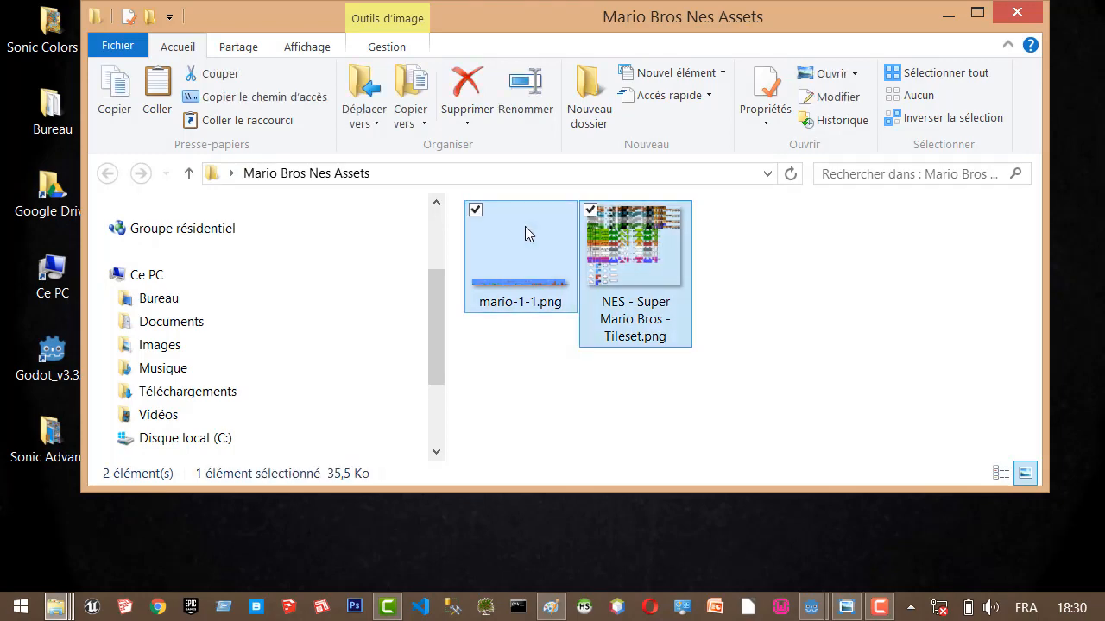
{"action": "left_click", "coordinate": [610, 221], "text": "ctrl"}
{"action": "right_click", "coordinate": [610, 221]}
{"action": "left_click", "coordinate": [690, 487]}
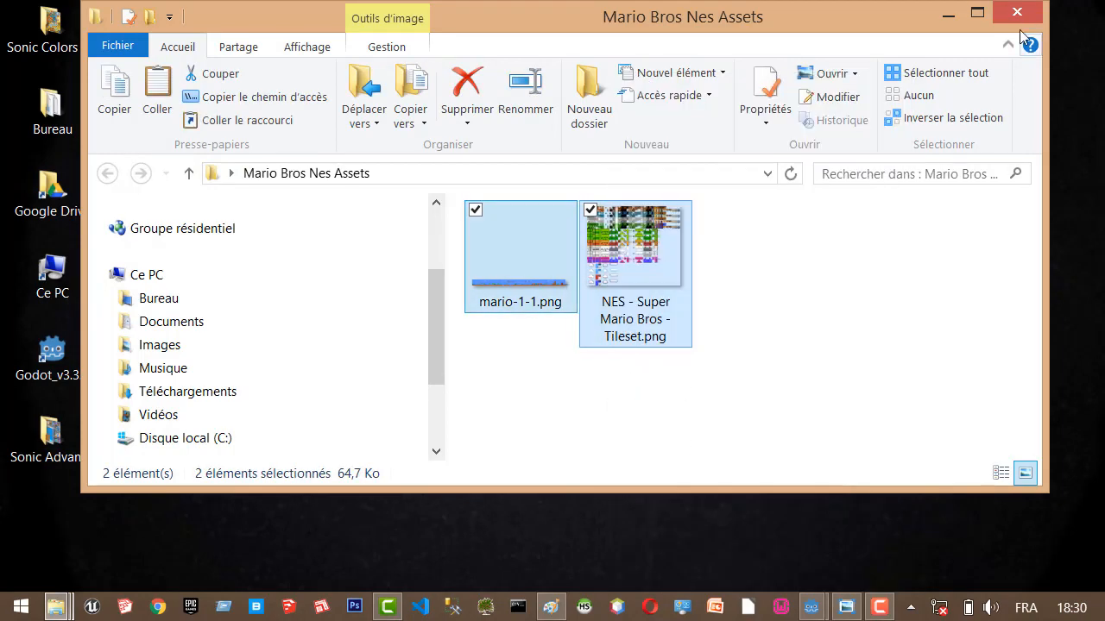
{"action": "left_click", "coordinate": [946, 17]}
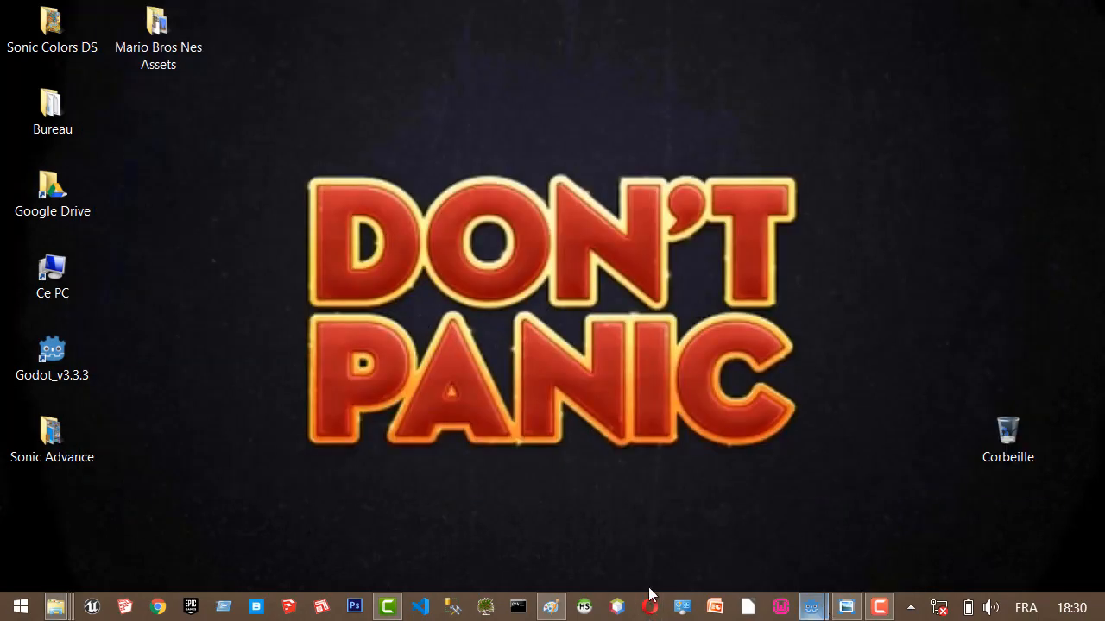
Paste the two copied PNG files into MarioProject's Assets folder and maximize its window.
{"action": "mouse_move", "coordinate": [56, 607]}
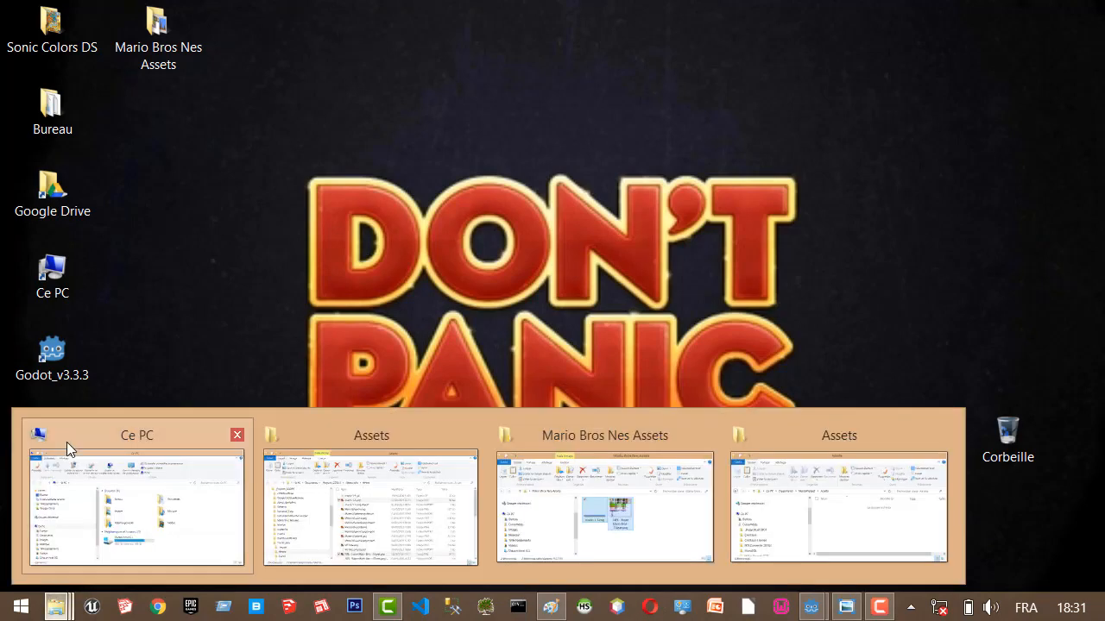
{"action": "left_click", "coordinate": [880, 488]}
{"action": "right_click", "coordinate": [635, 322]}
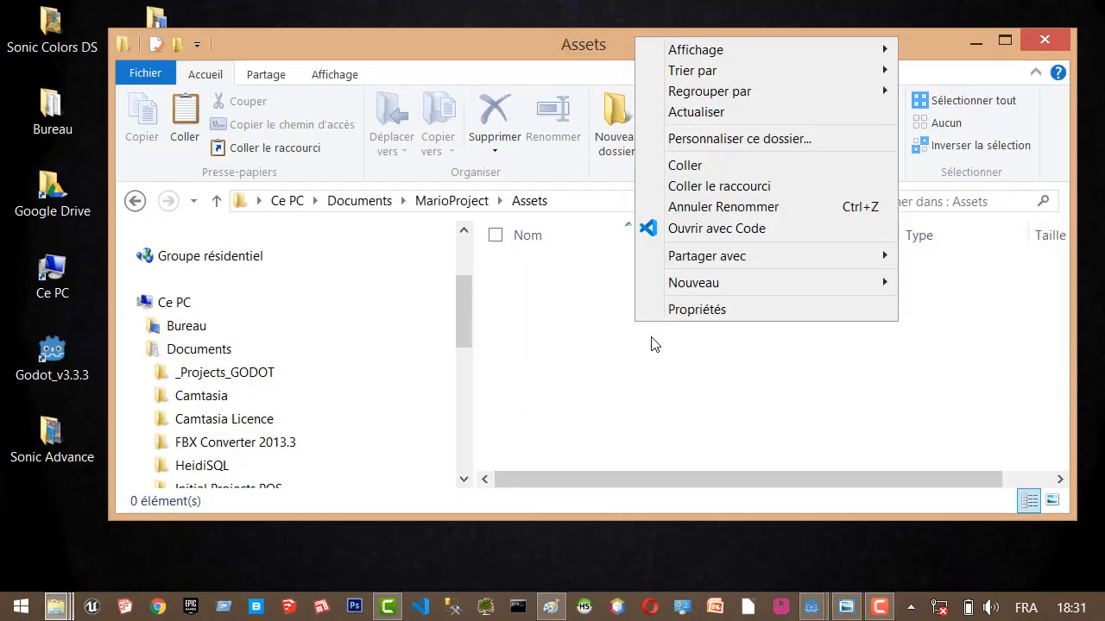
{"action": "left_click", "coordinate": [690, 166]}
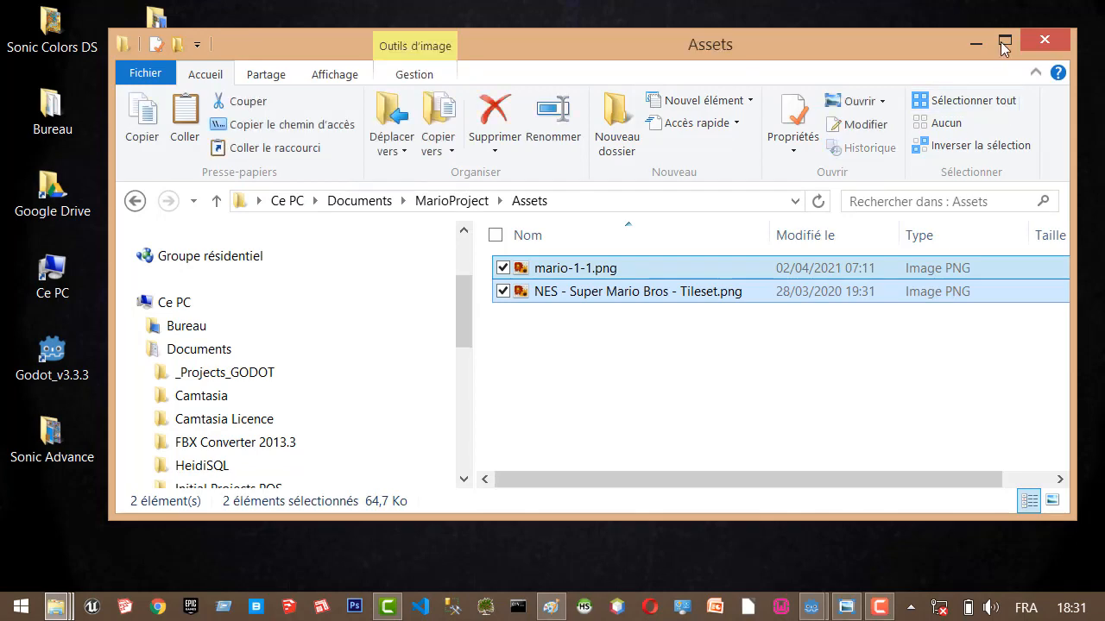
{"action": "left_click", "coordinate": [1005, 43]}
{"action": "left_click", "coordinate": [836, 473]}
Switch back to the MarioBrosRemake project in Godot and select the Assets folder in the project files.
{"action": "mouse_move", "coordinate": [811, 607]}
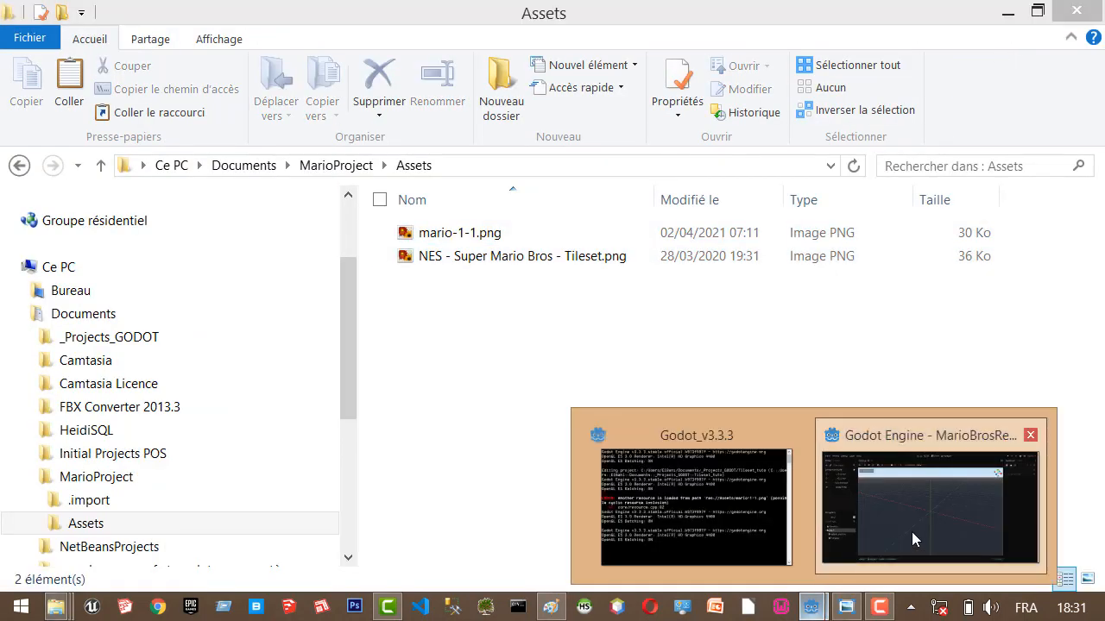
{"action": "left_click", "coordinate": [912, 531]}
{"action": "left_click", "coordinate": [68, 448]}
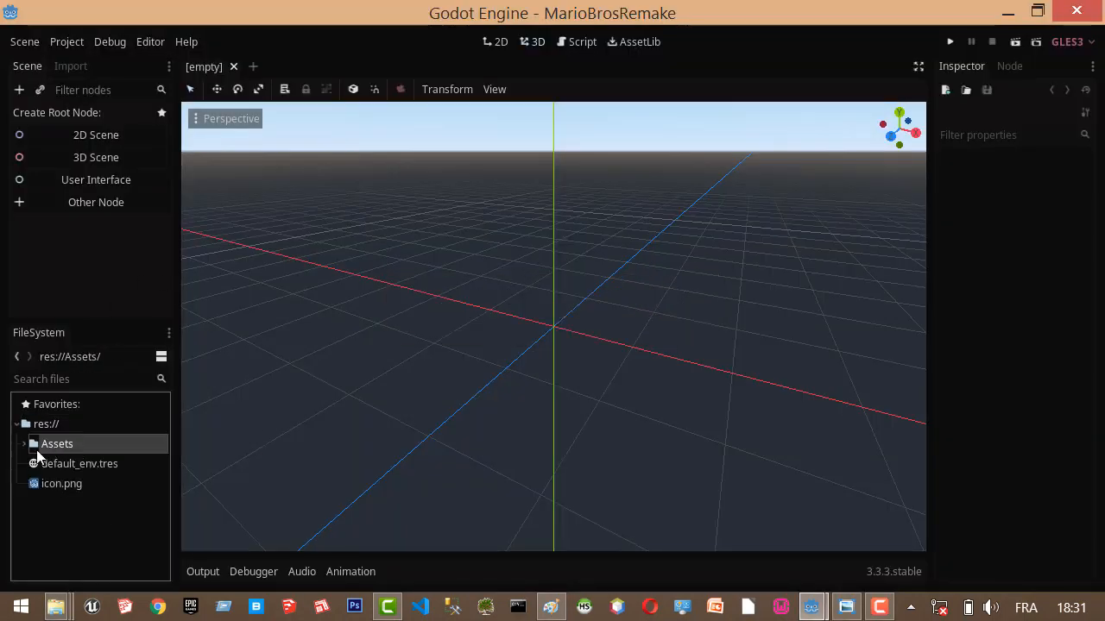
Expand the Assets folder in the project files and check both imported images, ending on mario-1-1.png.
{"action": "left_click", "coordinate": [24, 443]}
{"action": "left_click", "coordinate": [98, 466]}
{"action": "left_click", "coordinate": [93, 485]}
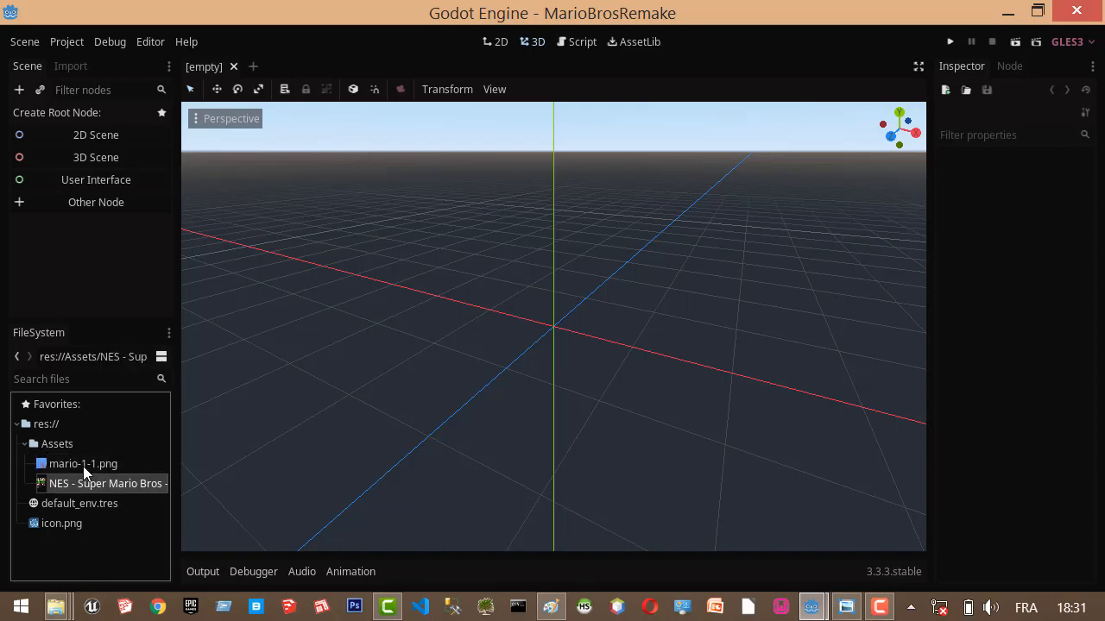
{"action": "left_click", "coordinate": [83, 466]}
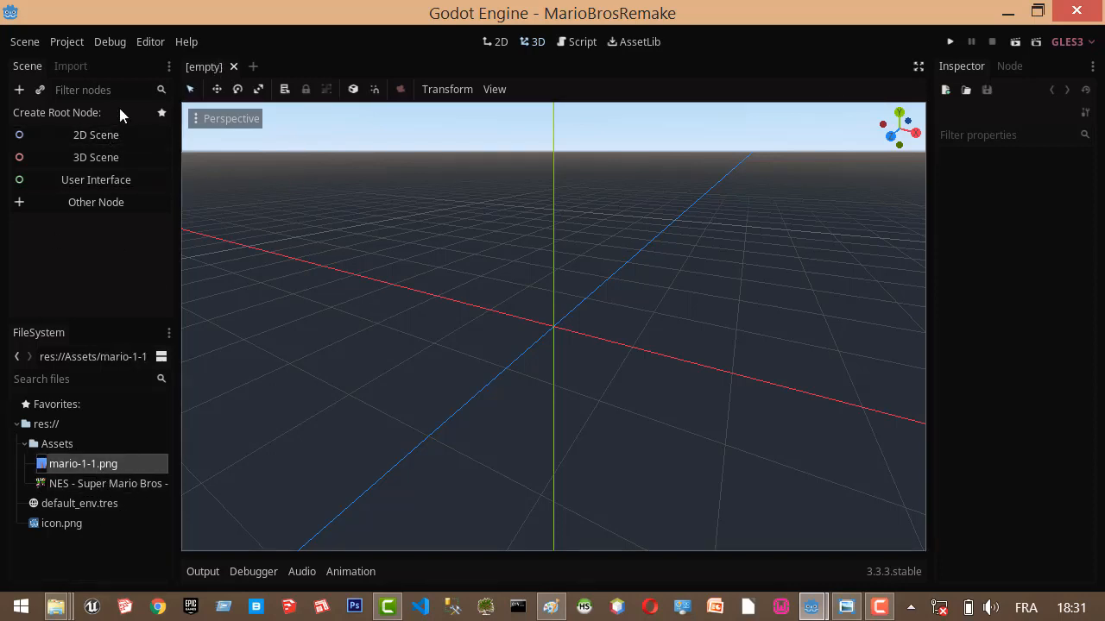
Create a 2D scene root node and rename it Level01.
{"action": "left_click", "coordinate": [94, 134]}
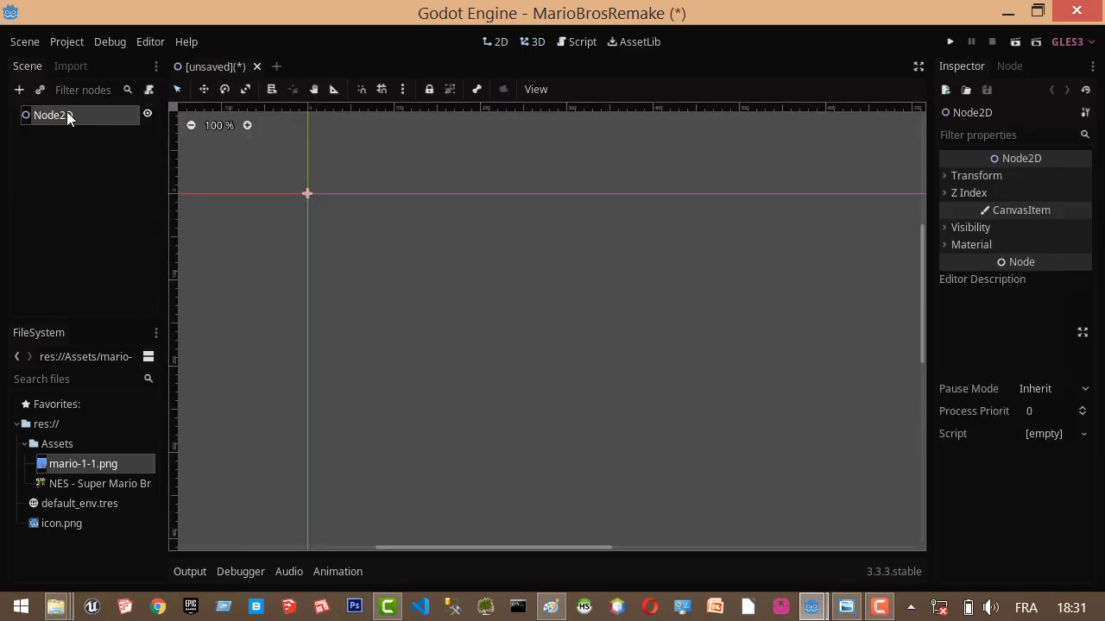
{"action": "left_click", "coordinate": [66, 114]}
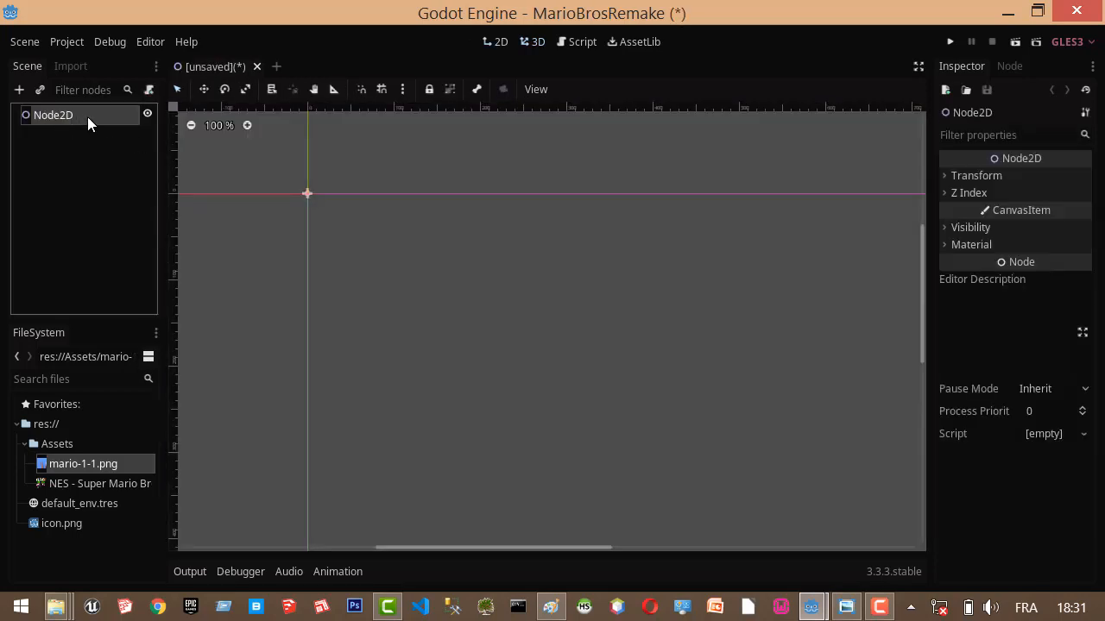
{"action": "double_click", "coordinate": [87, 116]}
{"action": "type", "text": "Le"}
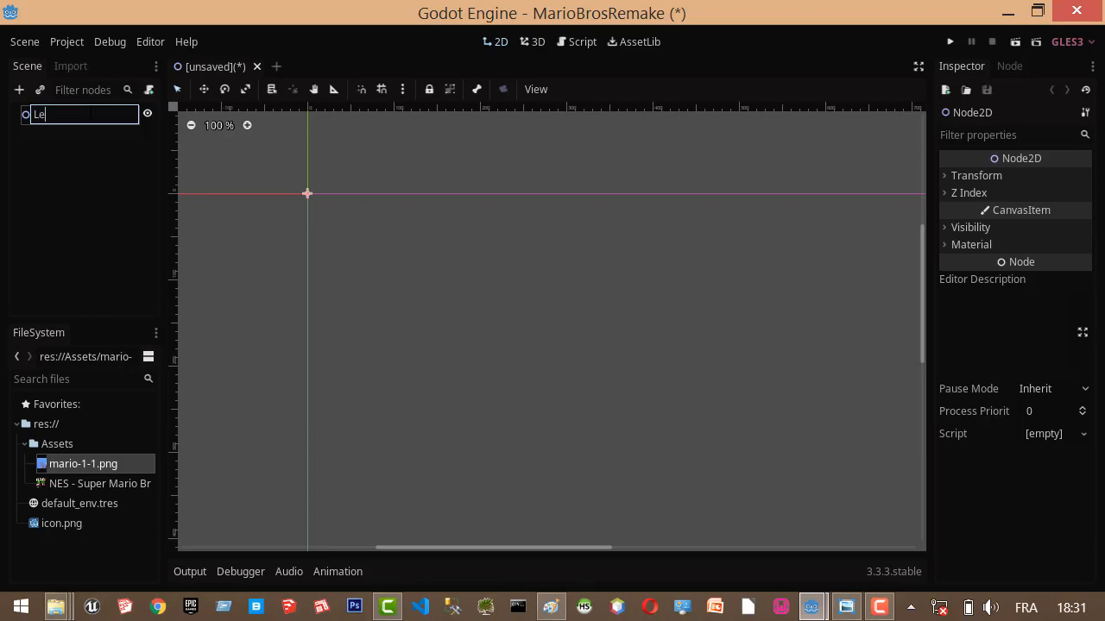
{"action": "type", "text": "vel01"}
{"action": "key", "text": "Return"}
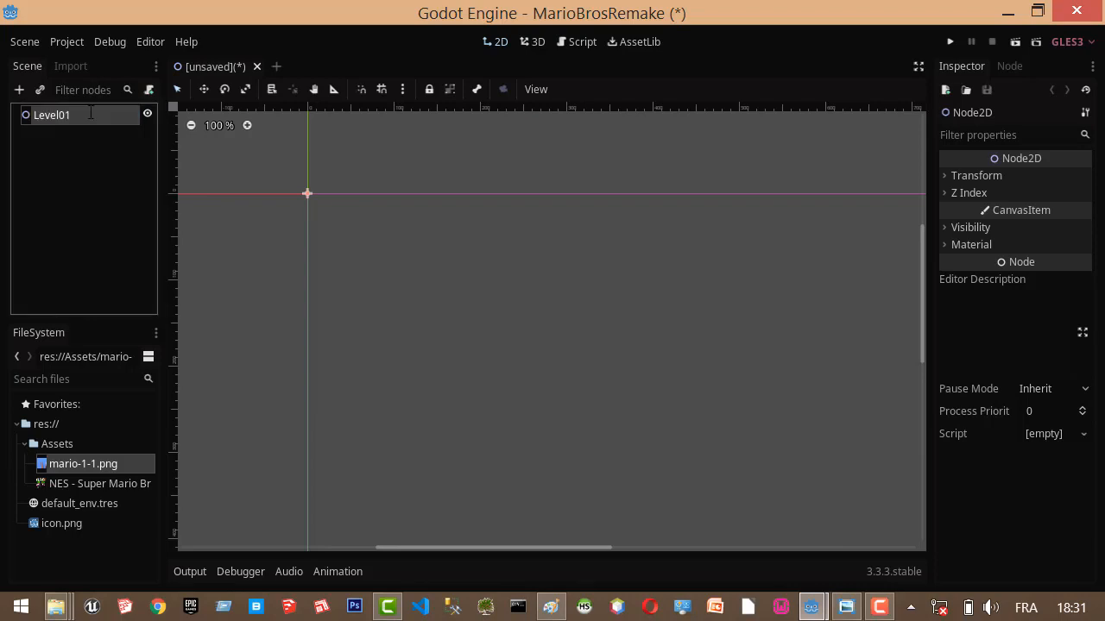
Add mario-1-1.png from the Assets folder to the 2D scene as a sprite under Level01.
{"action": "left_click", "coordinate": [90, 129]}
{"action": "left_click", "coordinate": [91, 119]}
{"action": "left_click", "coordinate": [82, 463]}
{"action": "left_click_drag", "start_coordinate": [100, 425], "coordinate": [853, 290]}
{"action": "left_click_drag", "start_coordinate": [449, 325], "coordinate": [808, 331]}
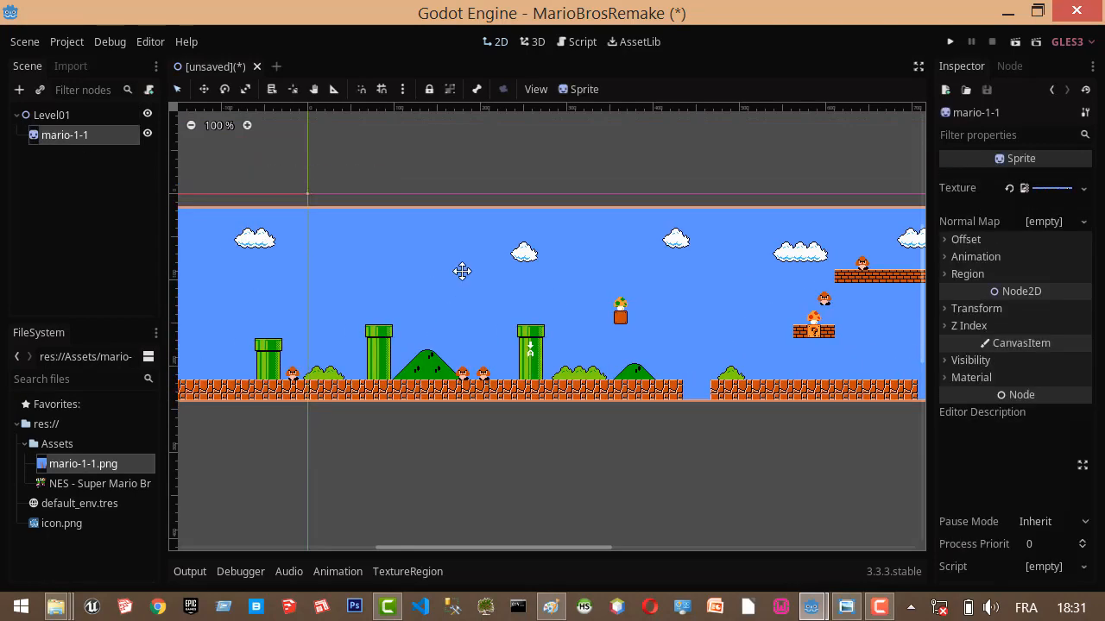
Move the mario-1-1 sprite so its start lines up with the vertical axis and its ground sits just above the horizontal axis.
{"action": "left_click_drag", "start_coordinate": [461, 271], "coordinate": [836, 218]}
{"action": "left_click_drag", "start_coordinate": [555, 278], "coordinate": [360, 104]}
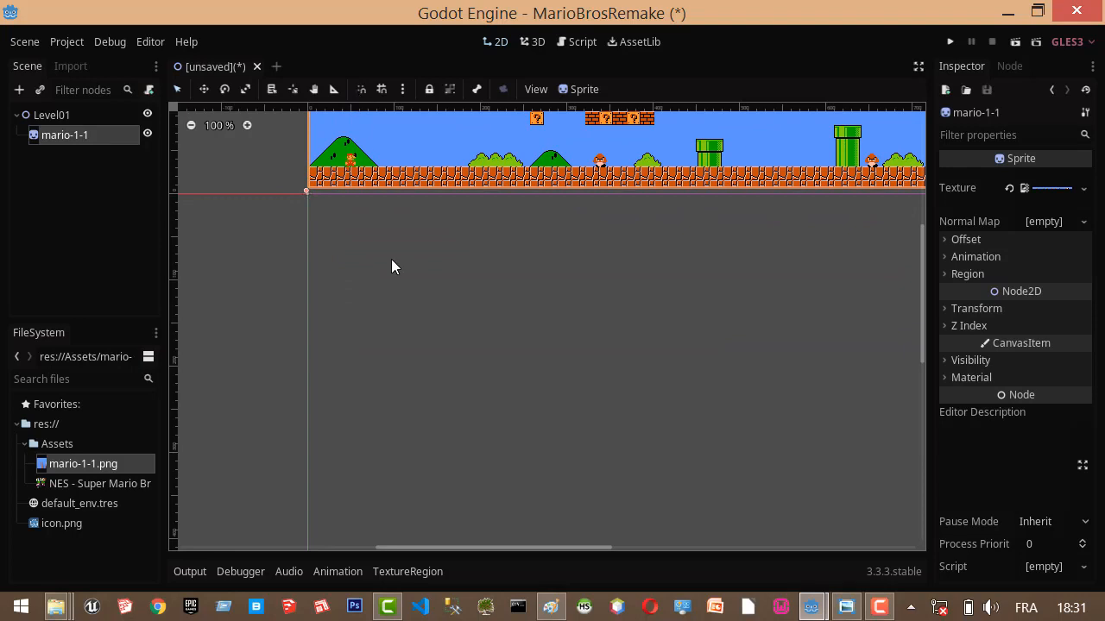
{"action": "scroll", "coordinate": [391, 259], "scroll_direction": "down", "scroll_amount": 2}
{"action": "scroll", "coordinate": [513, 293], "scroll_direction": "down", "scroll_amount": 1}
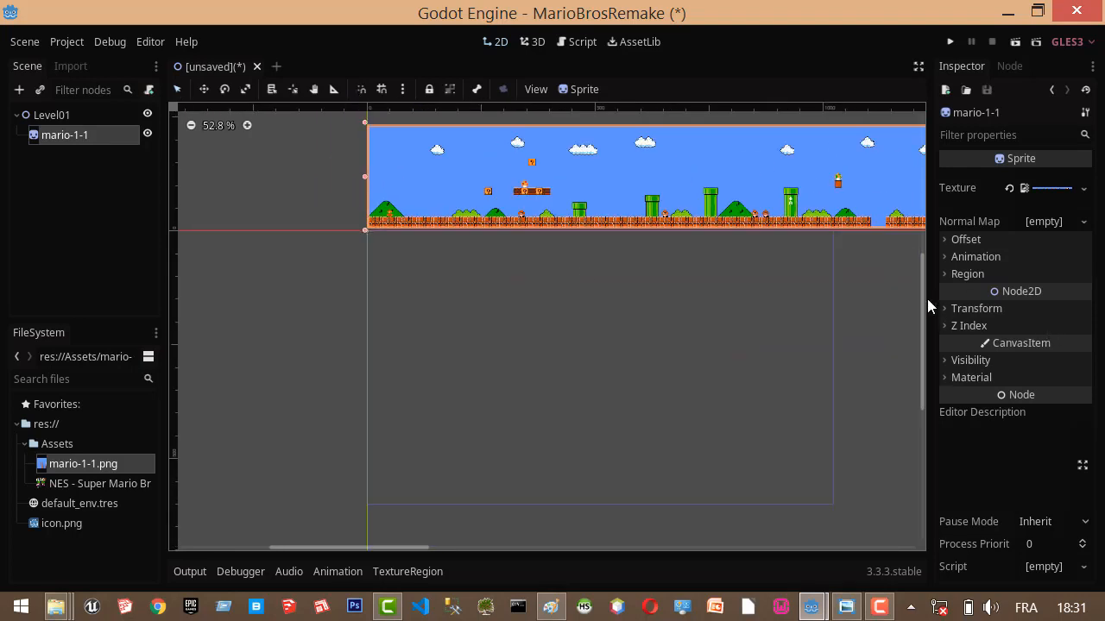
{"action": "left_click_drag", "start_coordinate": [920, 292], "coordinate": [925, 254]}
{"action": "mouse_move", "coordinate": [617, 245]}
{"action": "left_mouse_down"}
{"action": "mouse_move", "coordinate": [617, 203]}
{"action": "mouse_move", "coordinate": [615, 234]}
{"action": "left_mouse_up"}
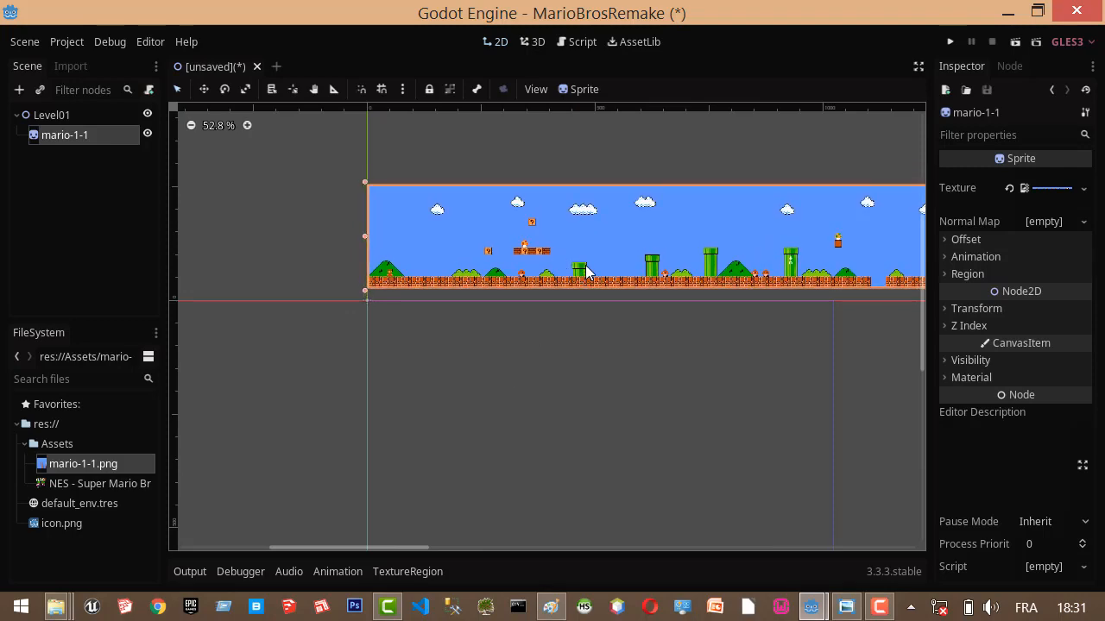
{"action": "scroll", "coordinate": [623, 316], "scroll_direction": "down", "scroll_amount": 5}
{"action": "scroll", "coordinate": [613, 319], "scroll_direction": "up", "scroll_amount": 8}
{"action": "scroll", "coordinate": [389, 303], "scroll_direction": "down", "scroll_amount": 1}
{"action": "scroll", "coordinate": [400, 296], "scroll_direction": "up", "scroll_amount": 1}
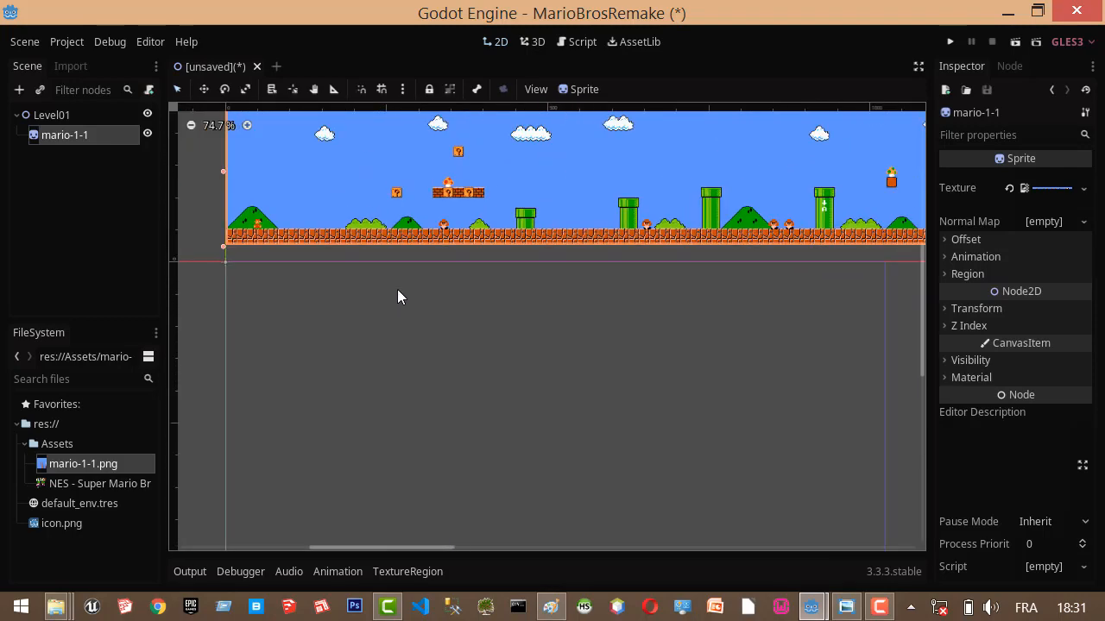
{"action": "scroll", "coordinate": [530, 318], "scroll_direction": "down", "scroll_amount": 1}
Add a TileMap node as a child of Level01.
{"action": "left_click", "coordinate": [59, 115]}
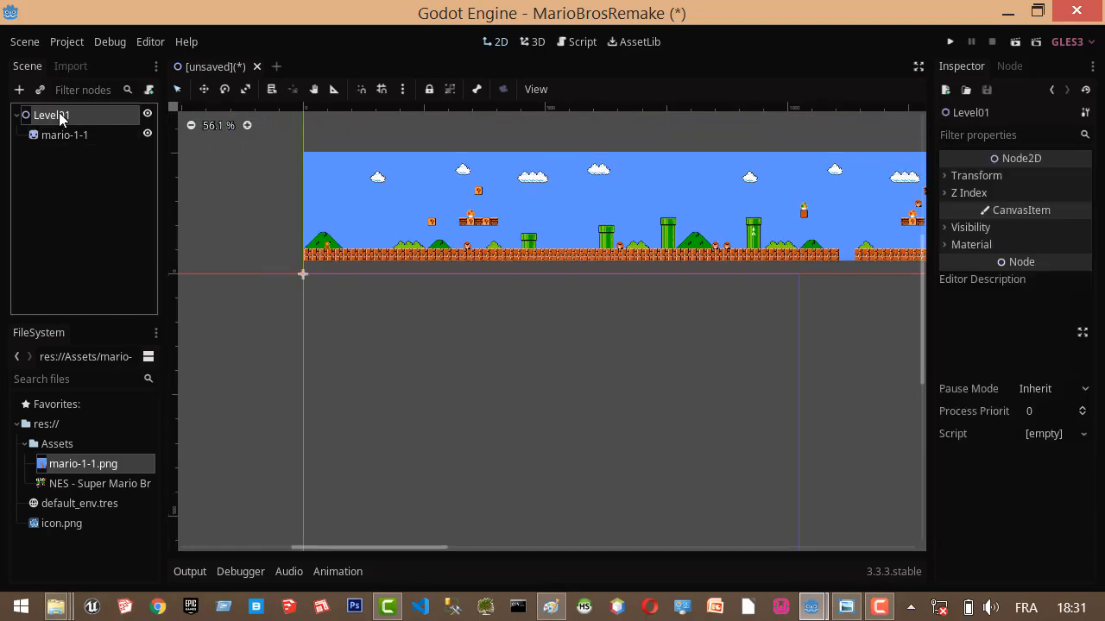
{"action": "right_click", "coordinate": [75, 111]}
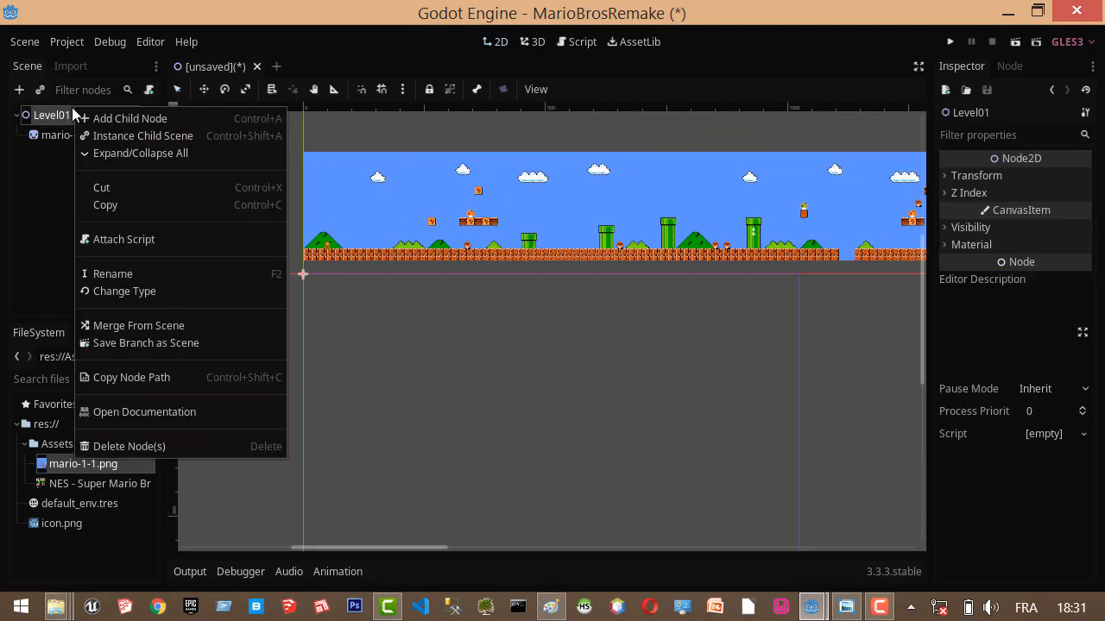
{"action": "left_click", "coordinate": [143, 118]}
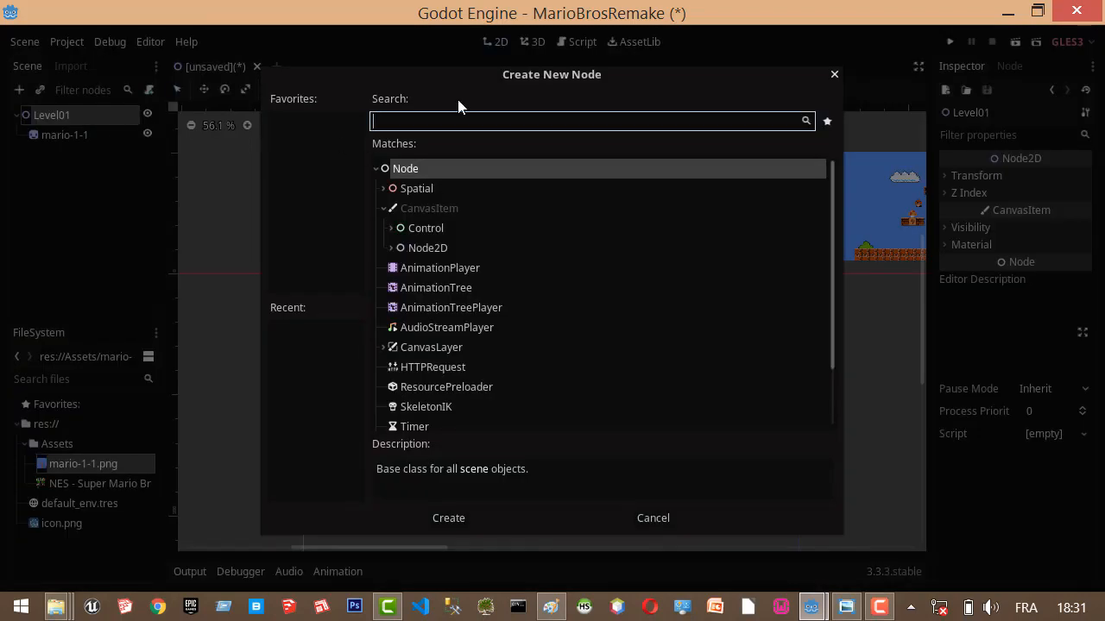
{"action": "type", "text": "Tiles"}
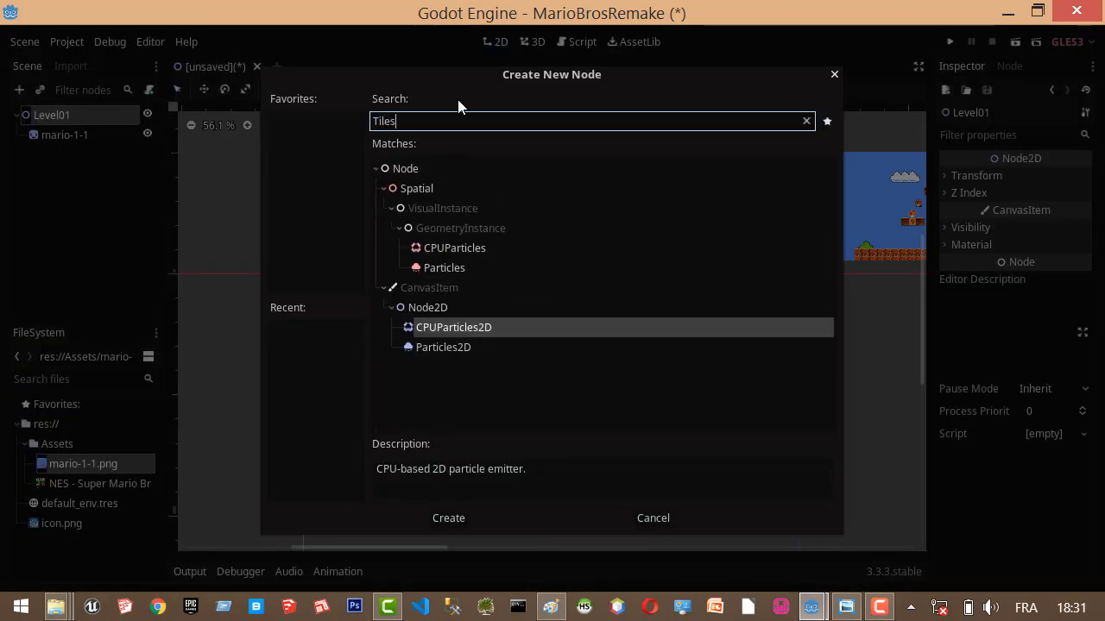
{"action": "type", "text": "e"}
{"action": "key", "text": "BackSpace"}
{"action": "key", "text": "BackSpace"}
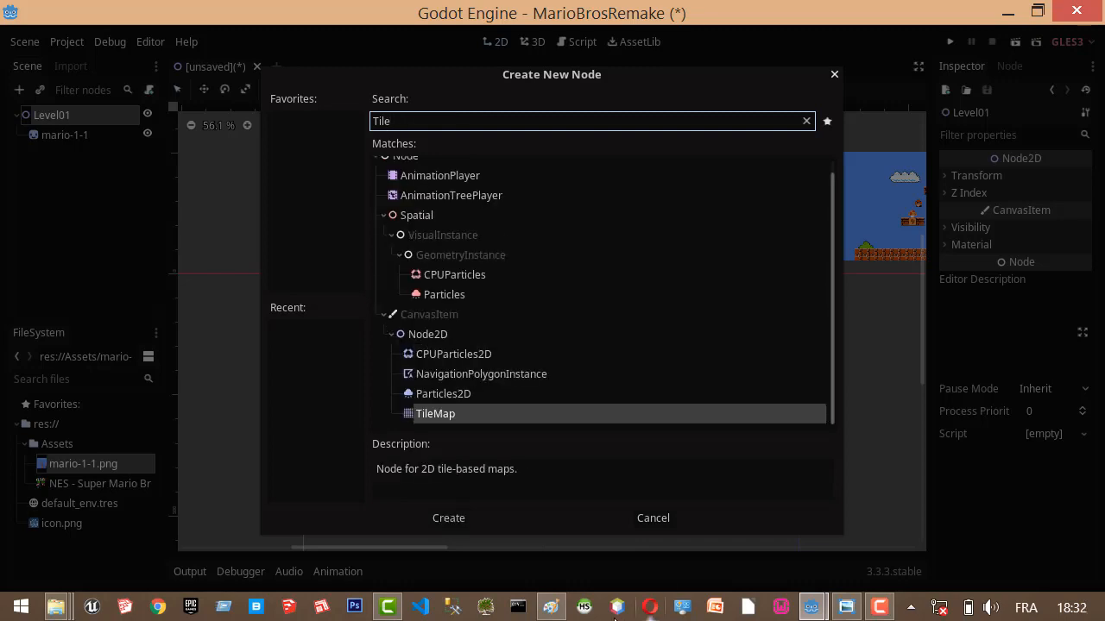
{"action": "double_click", "coordinate": [447, 410]}
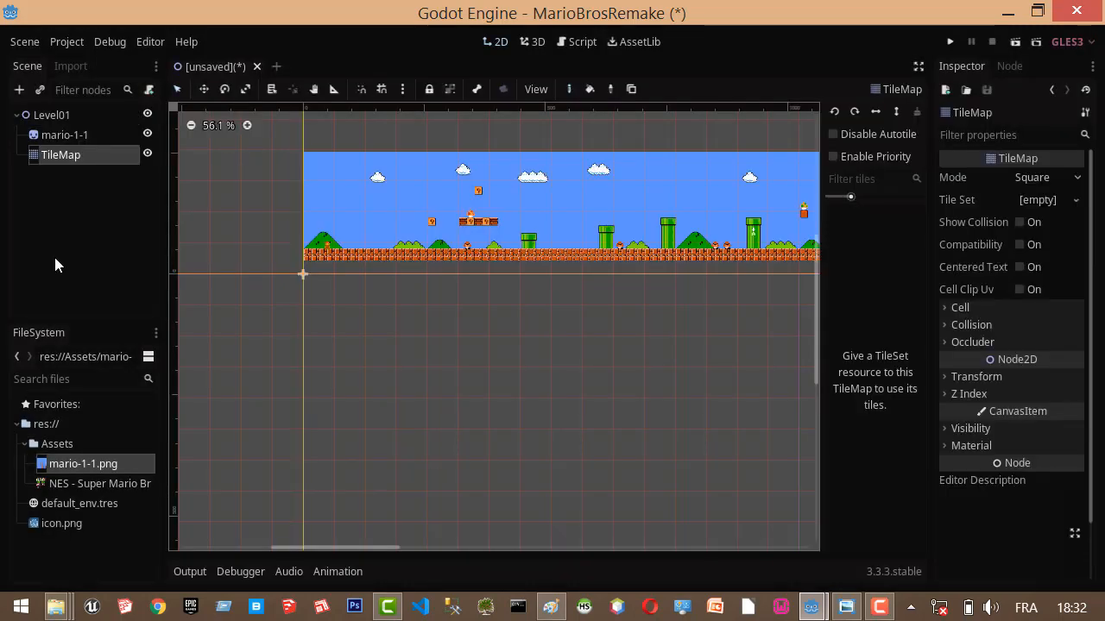
{"action": "left_click", "coordinate": [81, 157]}
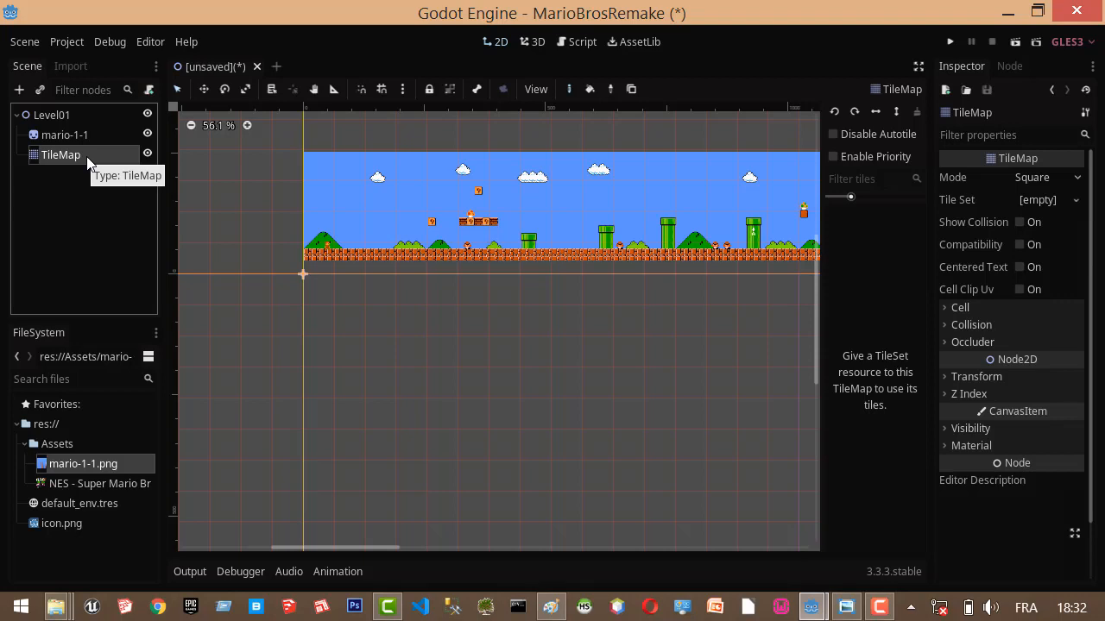
{"action": "right_click", "coordinate": [89, 161]}
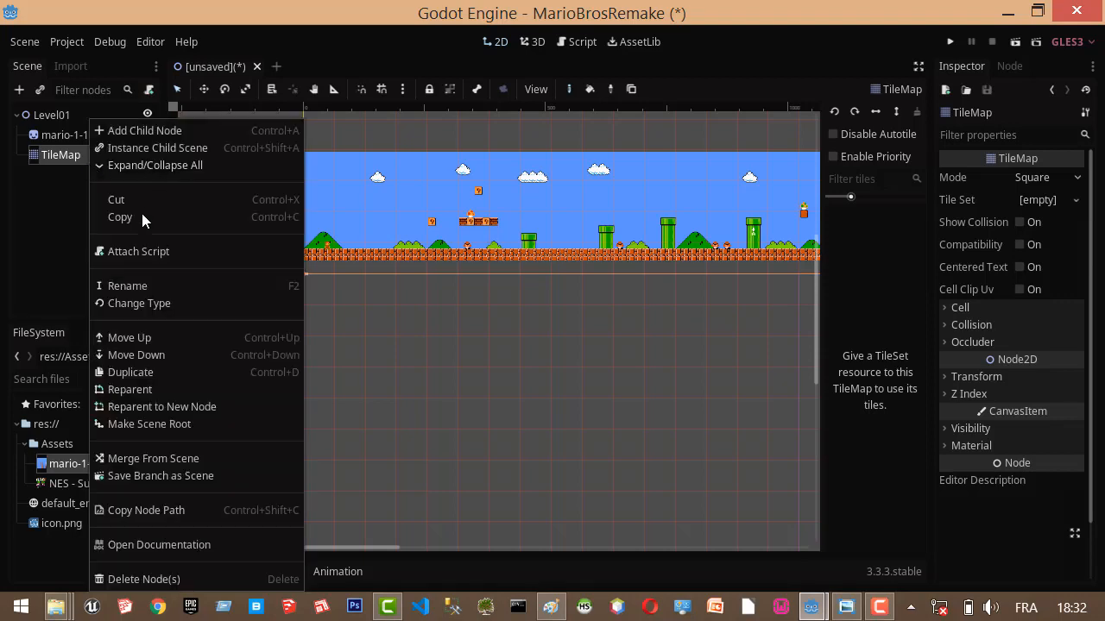
{"action": "left_click", "coordinate": [73, 156]}
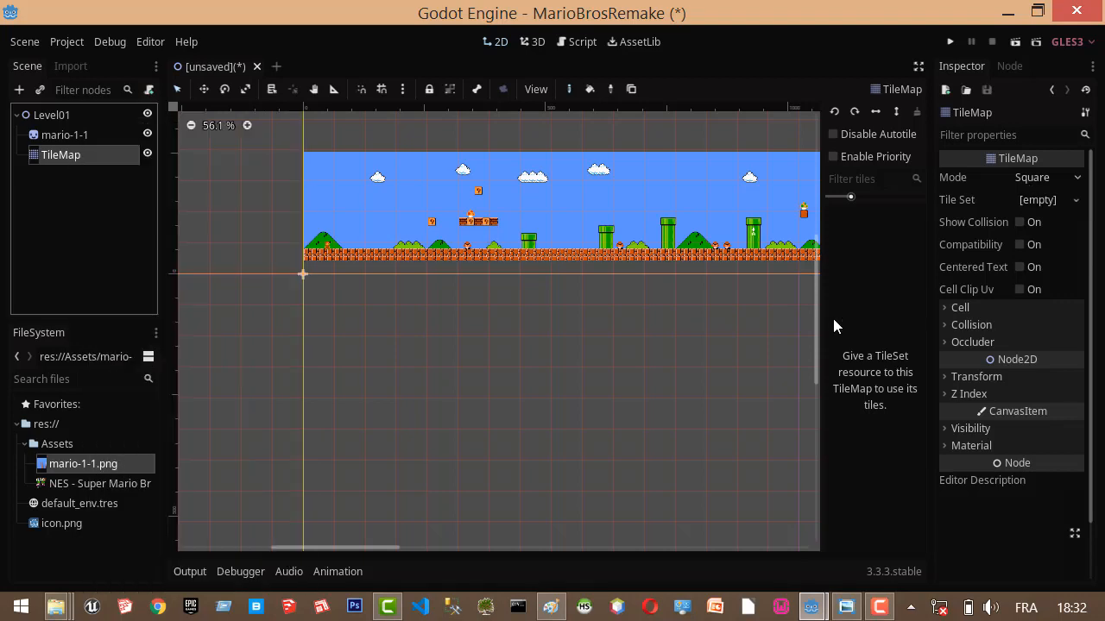
Widen the Inspector and set the TileMap's cell size to 16 in x and 16 in y.
{"action": "left_click", "coordinate": [945, 307]}
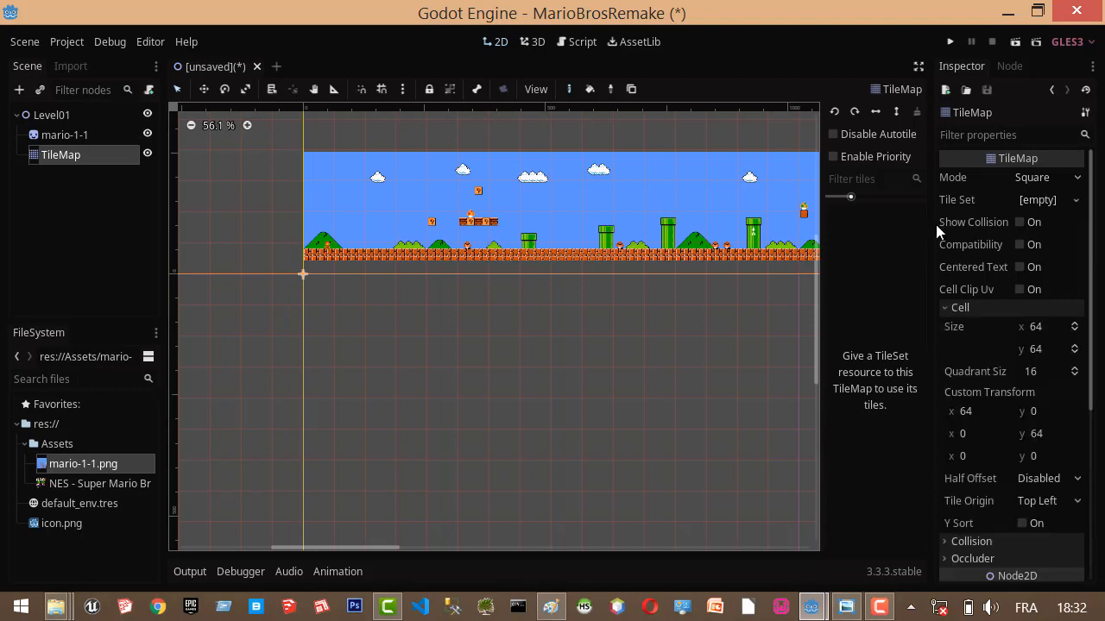
{"action": "left_click_drag", "start_coordinate": [932, 224], "coordinate": [902, 221]}
{"action": "left_click", "coordinate": [1035, 329]}
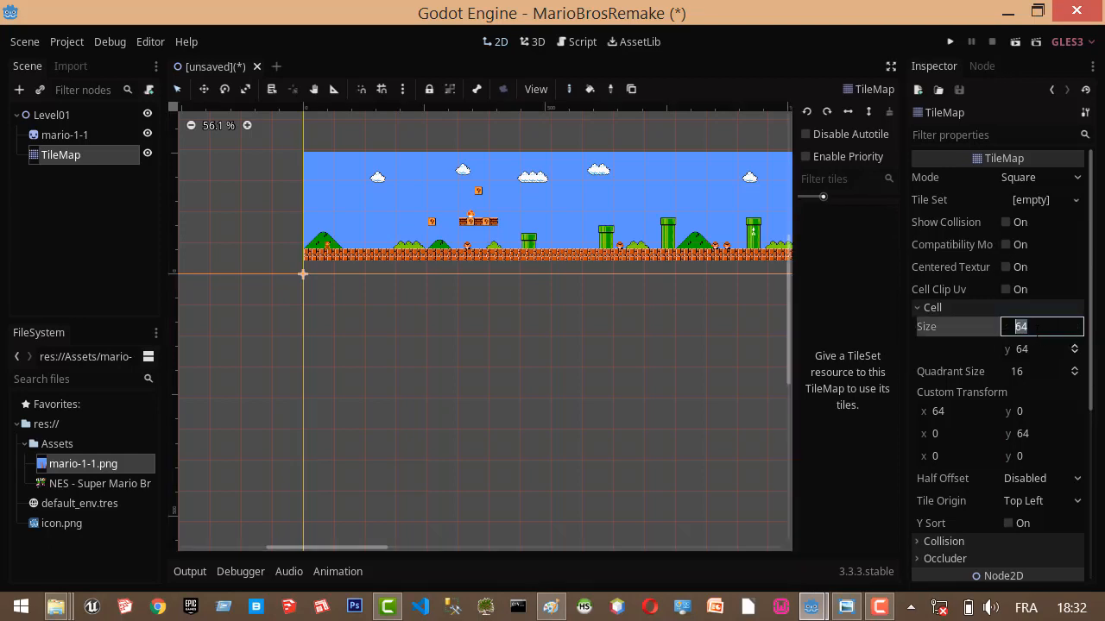
{"action": "type", "text": "16"}
{"action": "left_click_drag", "start_coordinate": [1052, 350], "coordinate": [1048, 350]}
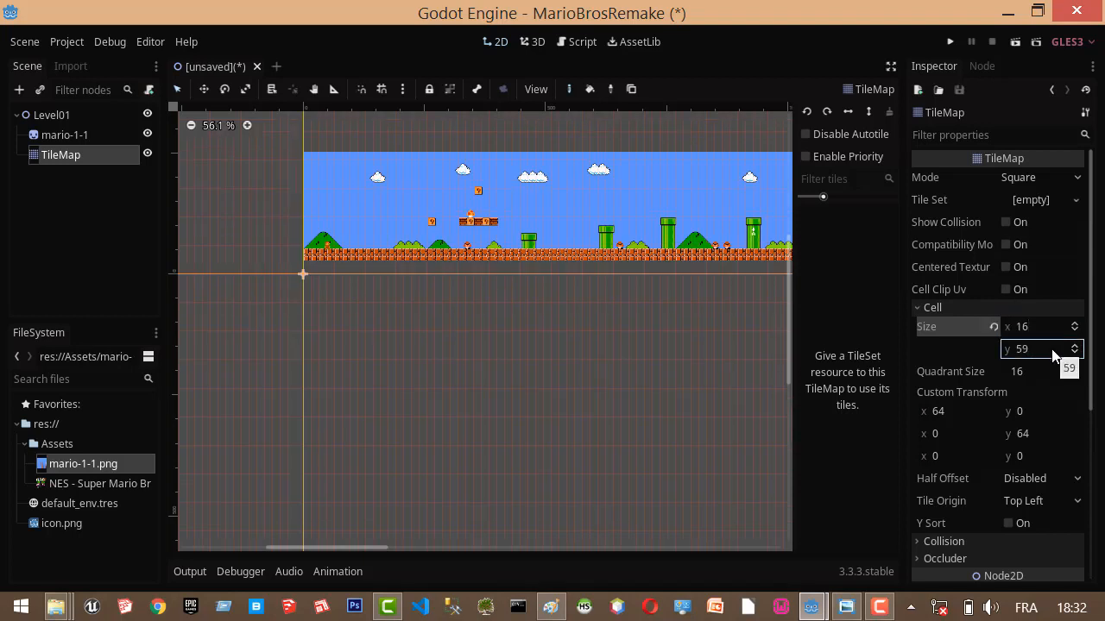
{"action": "left_click_drag", "start_coordinate": [1019, 349], "coordinate": [1025, 350]}
{"action": "left_click", "coordinate": [1021, 350]}
{"action": "type", "text": "16"}
{"action": "left_click", "coordinate": [336, 352]}
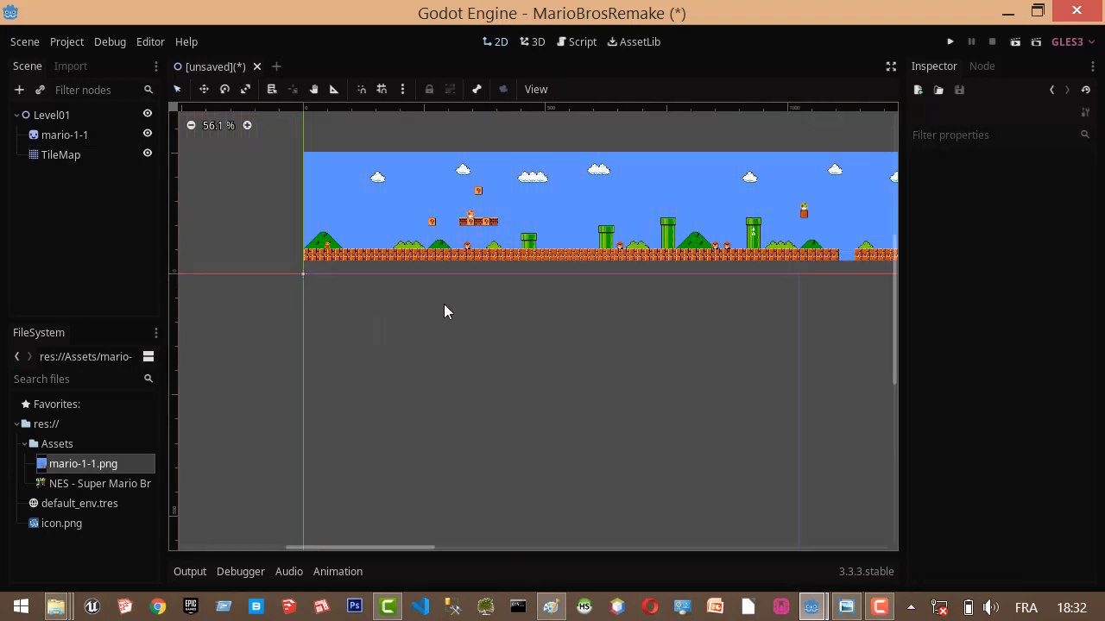
Reselect the TileMap and examine its cell grid up close around the scene origin.
{"action": "left_click", "coordinate": [59, 155]}
{"action": "scroll", "coordinate": [328, 295], "scroll_direction": "up", "scroll_amount": 6}
{"action": "scroll", "coordinate": [328, 296], "scroll_direction": "up", "scroll_amount": 5}
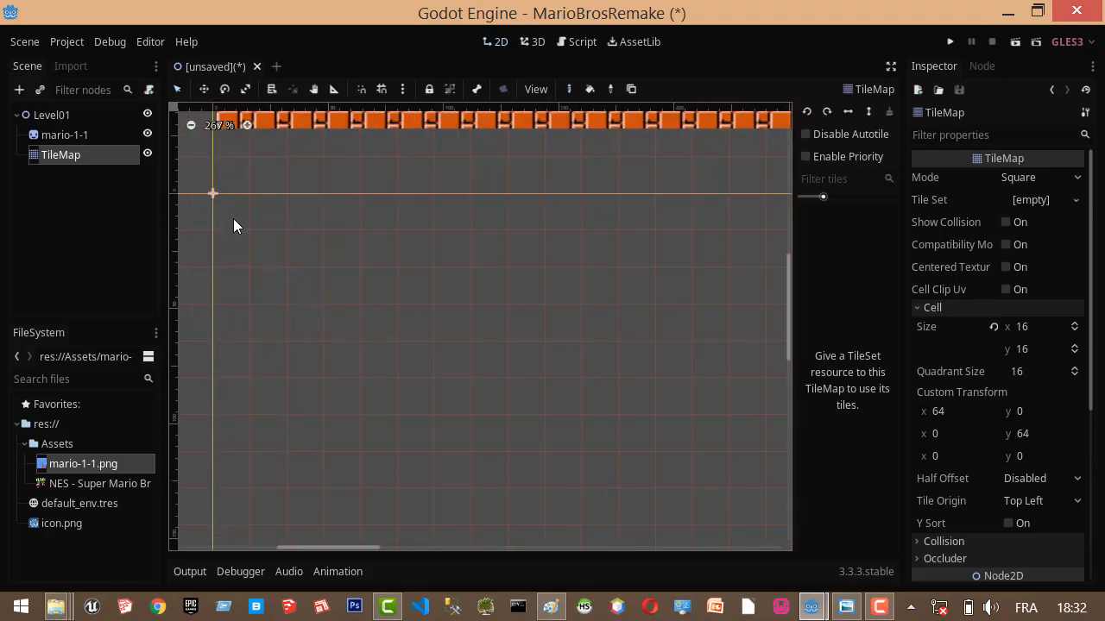
{"action": "left_click", "coordinate": [94, 157]}
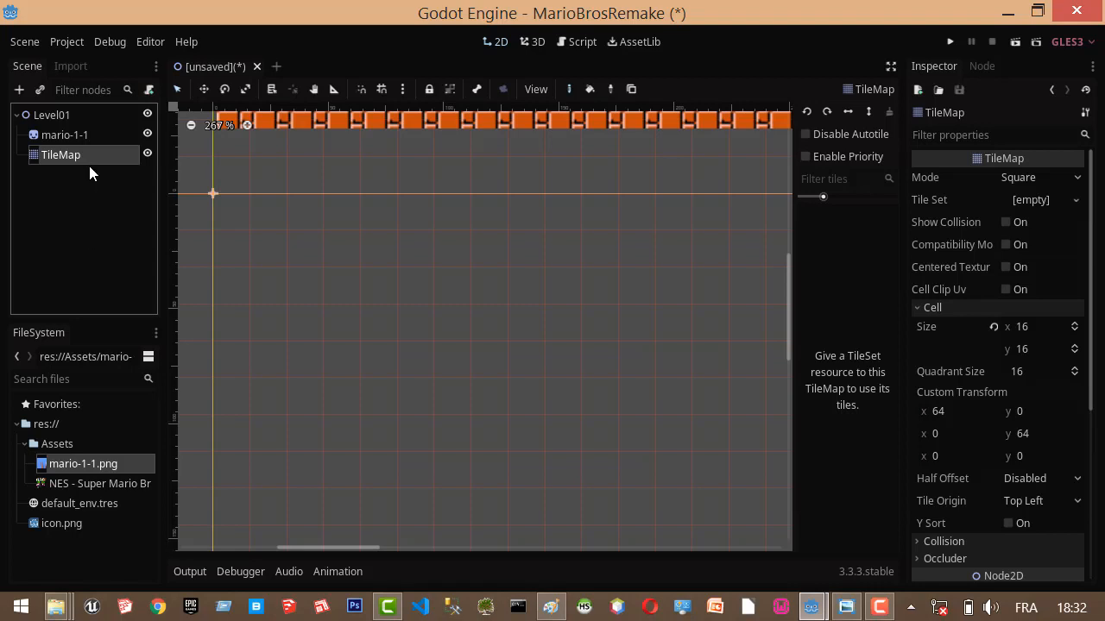
Save the scene as Level01.tscn in a new project folder named Levels.
{"action": "key", "text": "ctrl+s"}
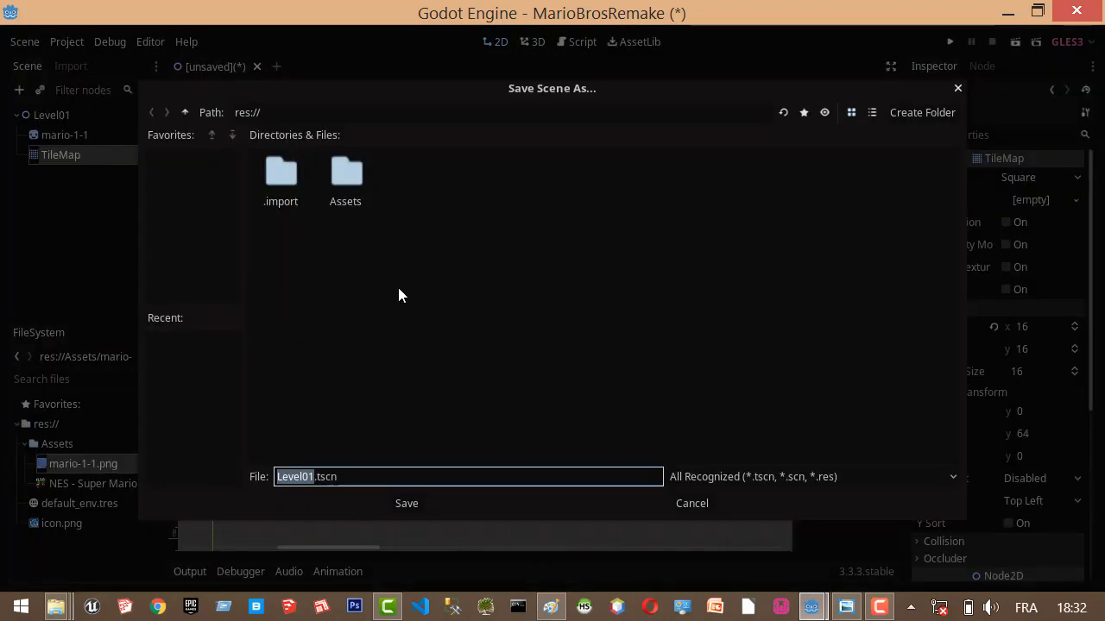
{"action": "left_click", "coordinate": [929, 111]}
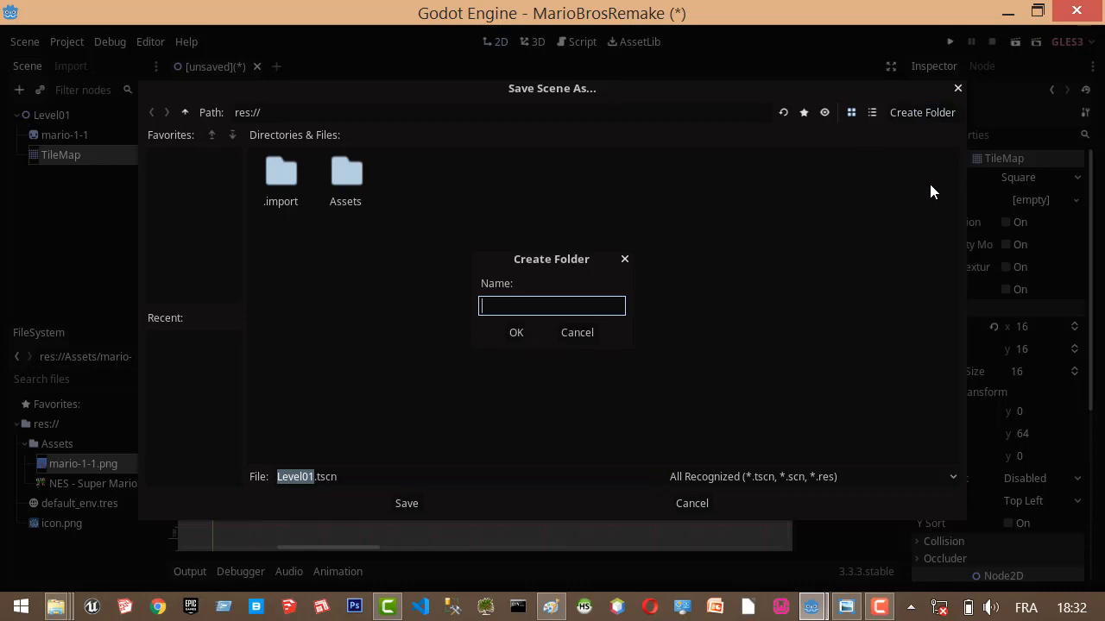
{"action": "type", "text": "Levels"}
{"action": "key", "text": "Return"}
{"action": "key", "text": "Return"}
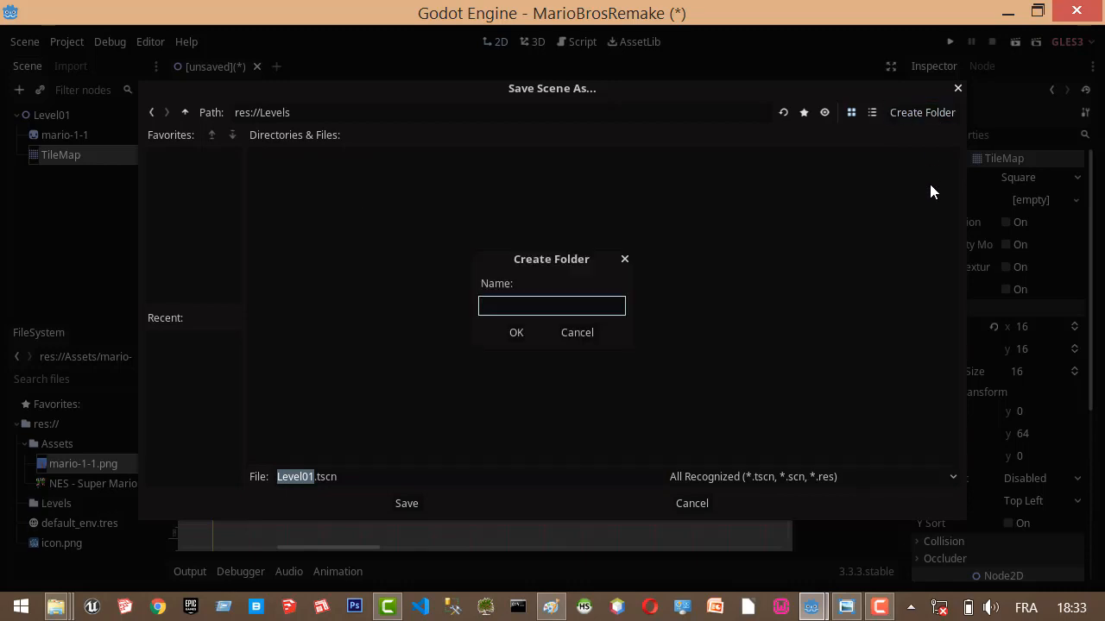
{"action": "left_click", "coordinate": [580, 334]}
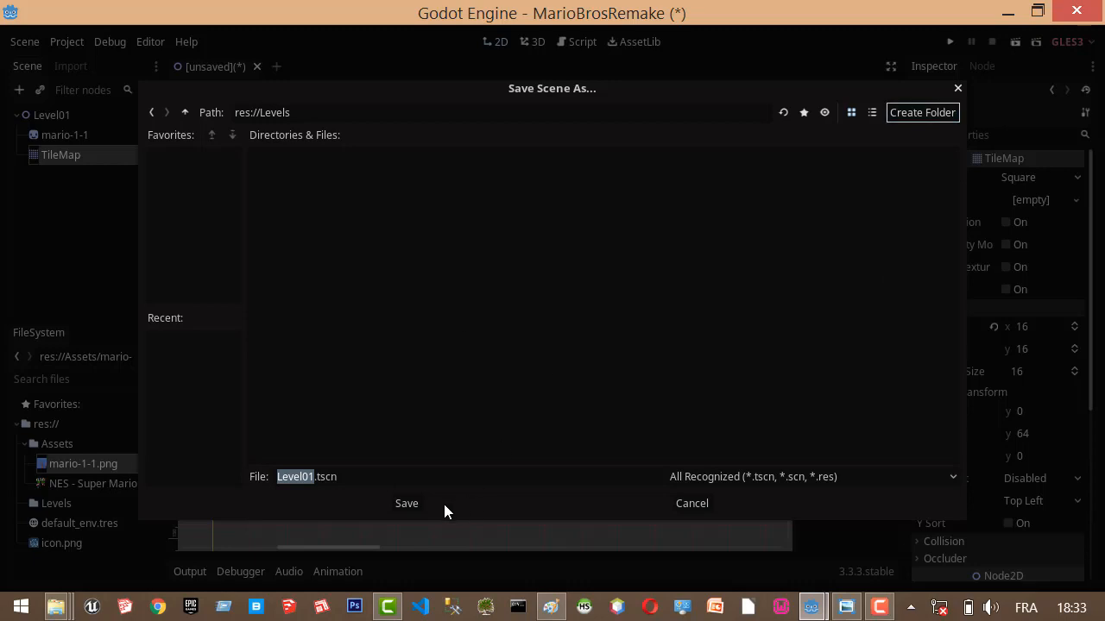
{"action": "left_click", "coordinate": [414, 504]}
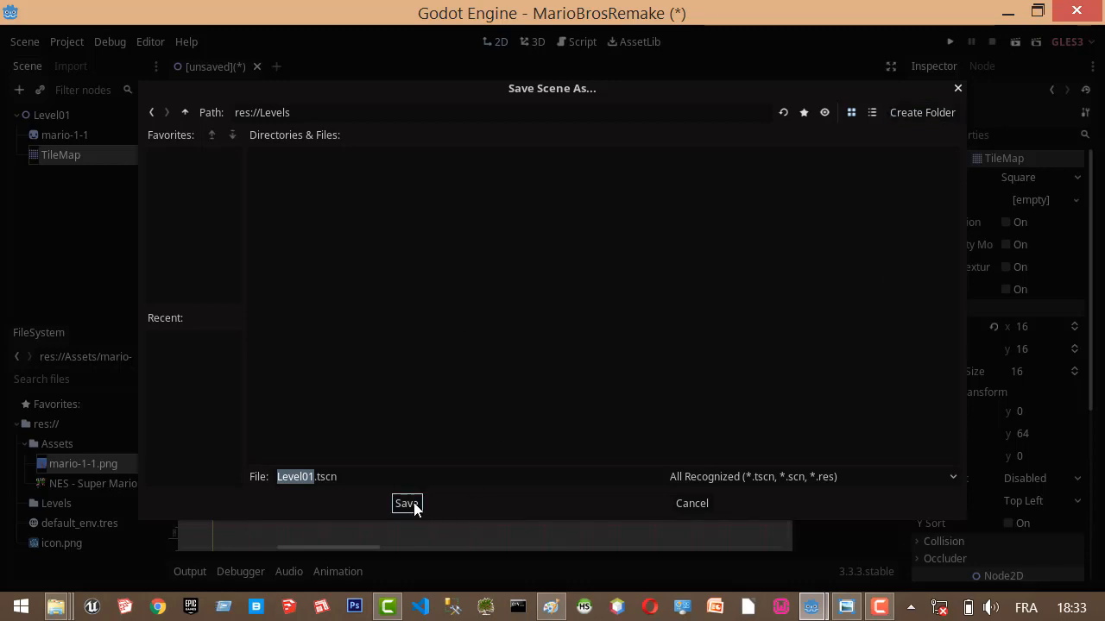
Check the Levels folder in the project files for the saved scene.
{"action": "scroll", "coordinate": [279, 239], "scroll_direction": "down", "scroll_amount": 9}
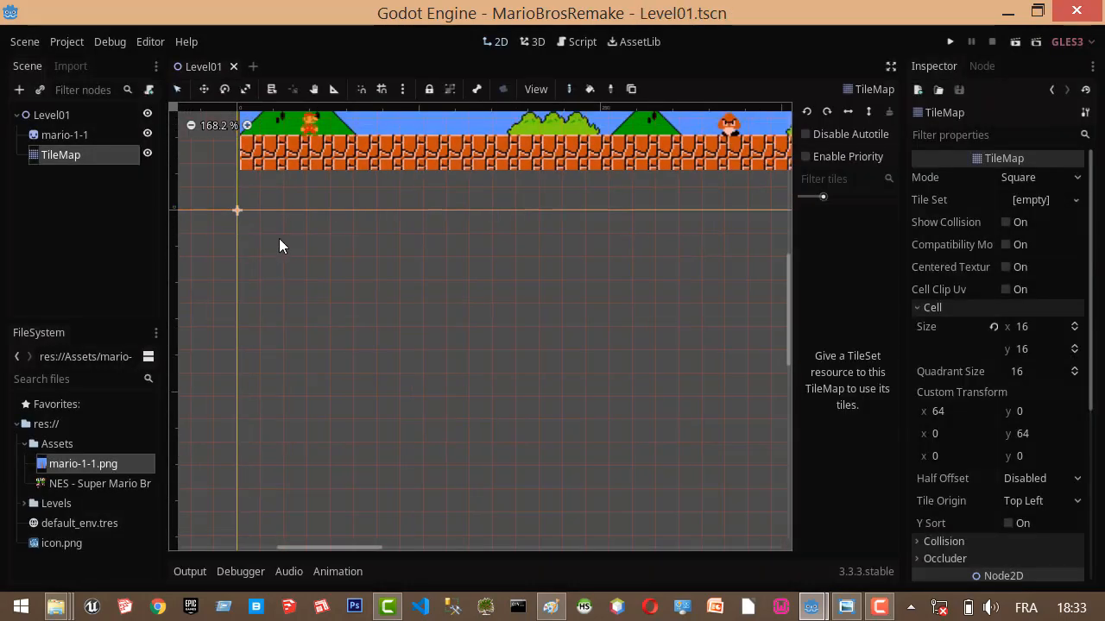
{"action": "double_click", "coordinate": [60, 502]}
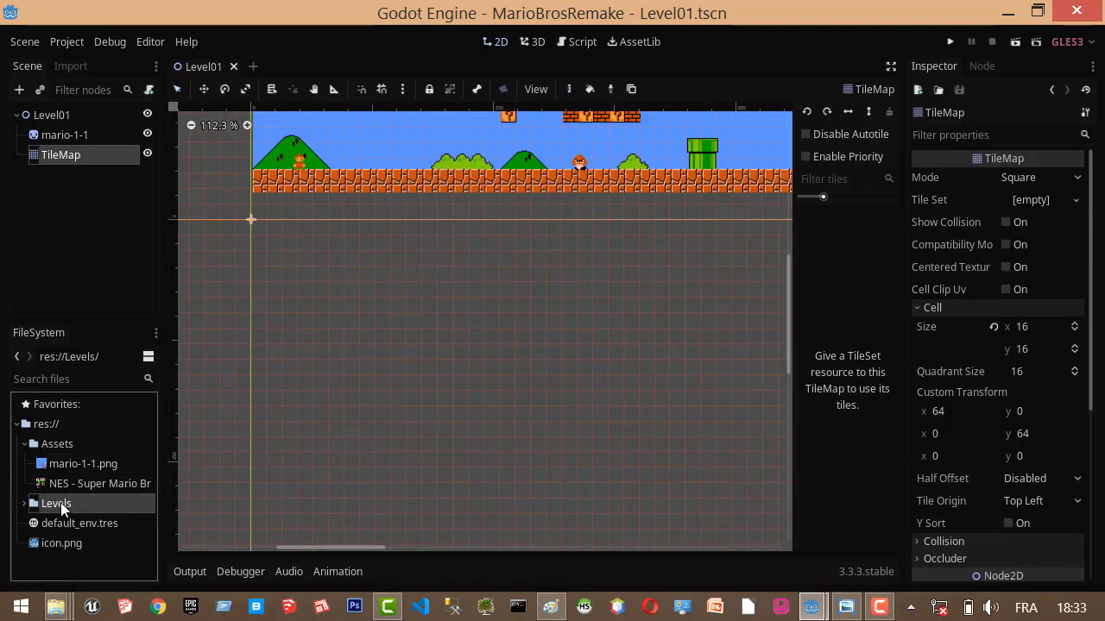
{"action": "left_click", "coordinate": [25, 504]}
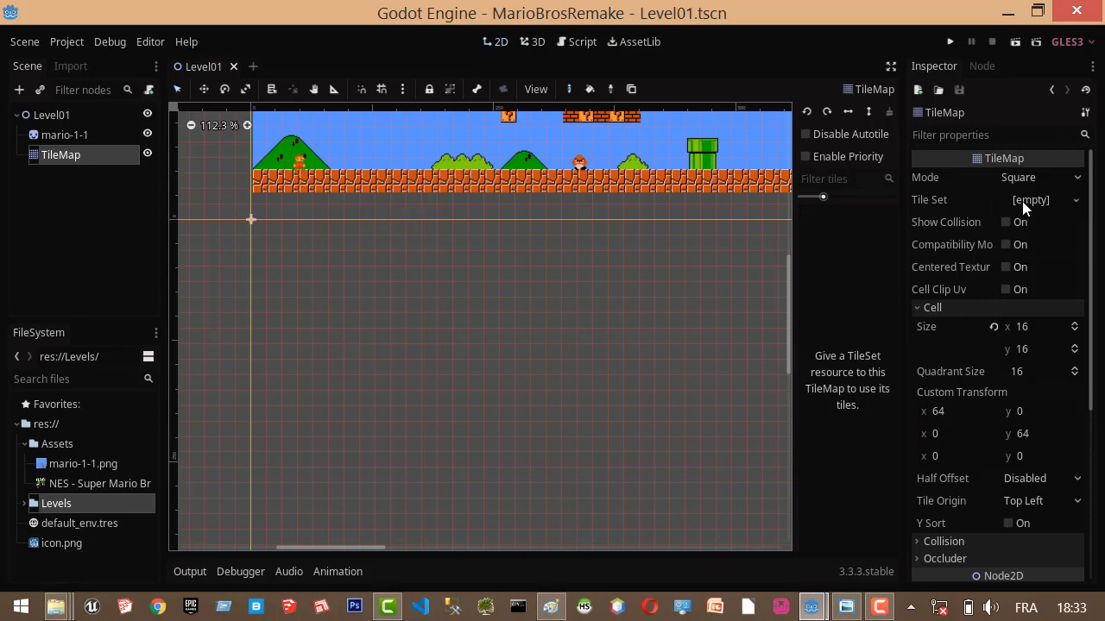
{"action": "left_click", "coordinate": [1068, 204]}
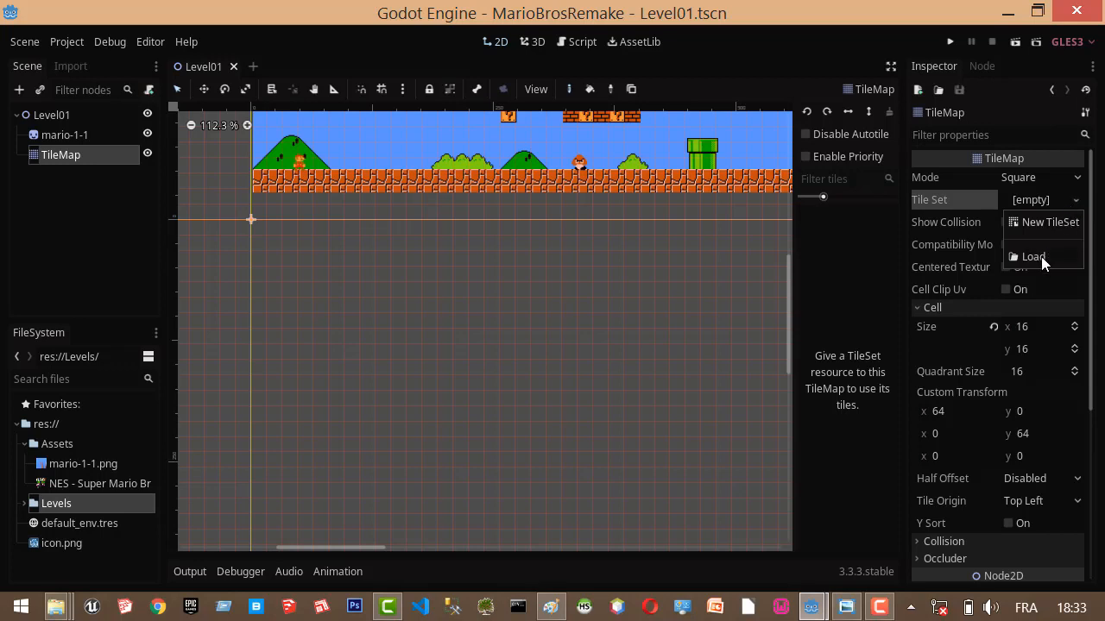
{"action": "left_click", "coordinate": [49, 198]}
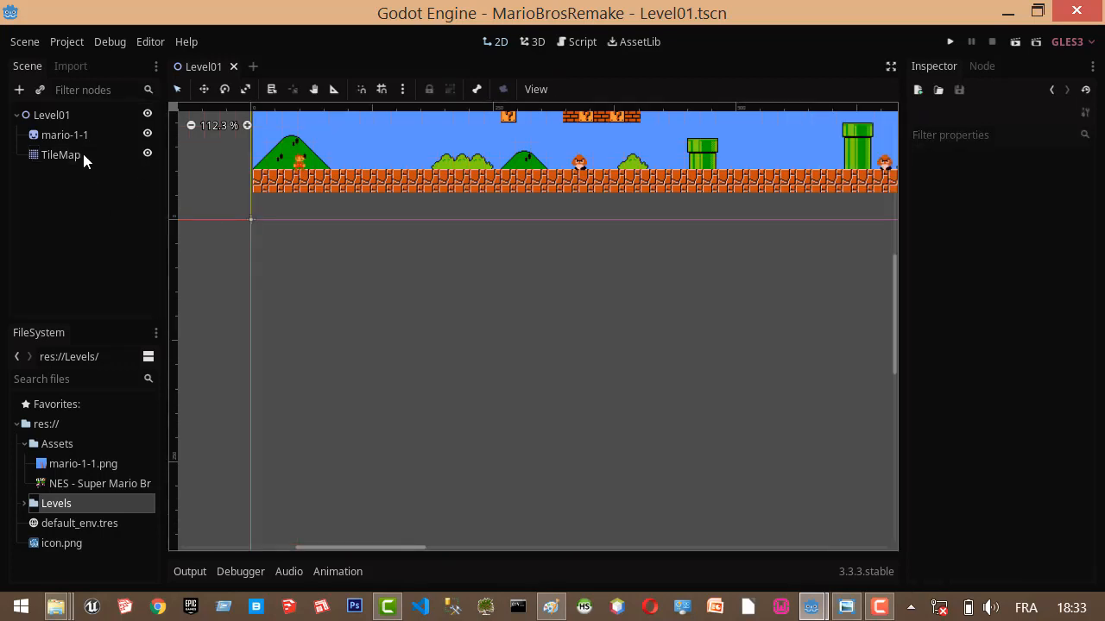
{"action": "left_click", "coordinate": [82, 155]}
{"action": "left_click", "coordinate": [73, 116]}
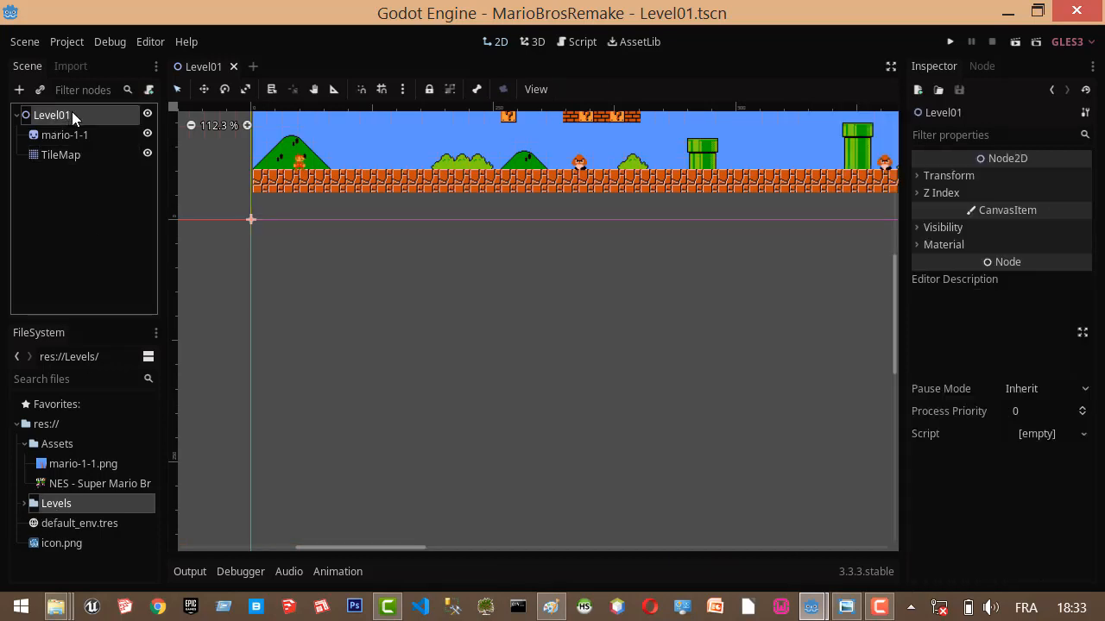
Create a new folder named Ressources in the project root res://.
{"action": "left_click", "coordinate": [61, 430]}
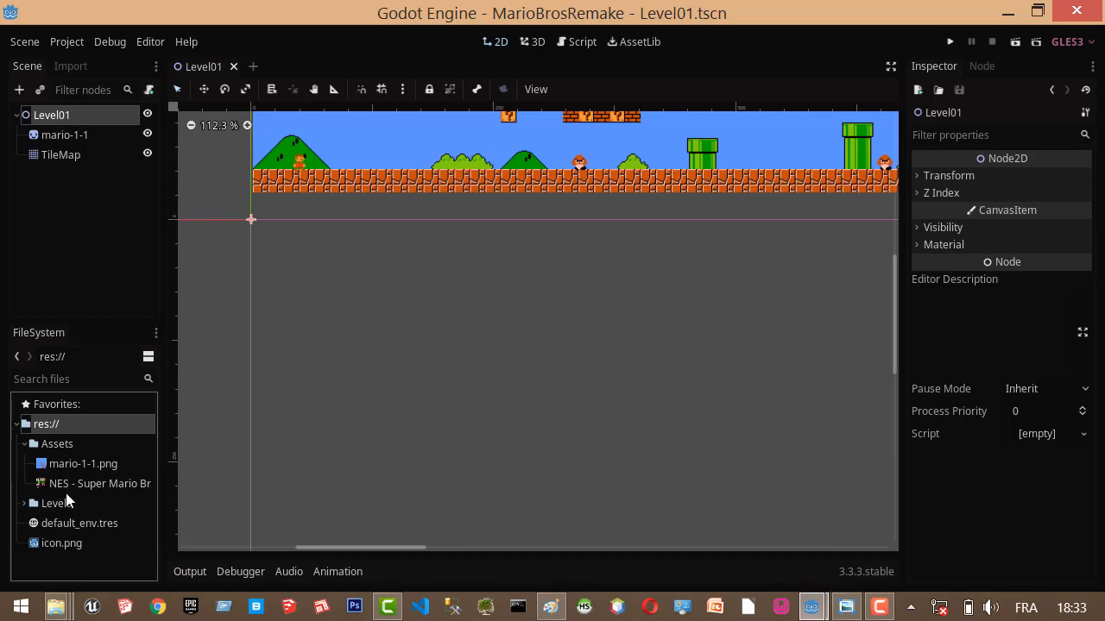
{"action": "left_click", "coordinate": [55, 504]}
{"action": "left_click", "coordinate": [79, 420]}
{"action": "right_click", "coordinate": [79, 420]}
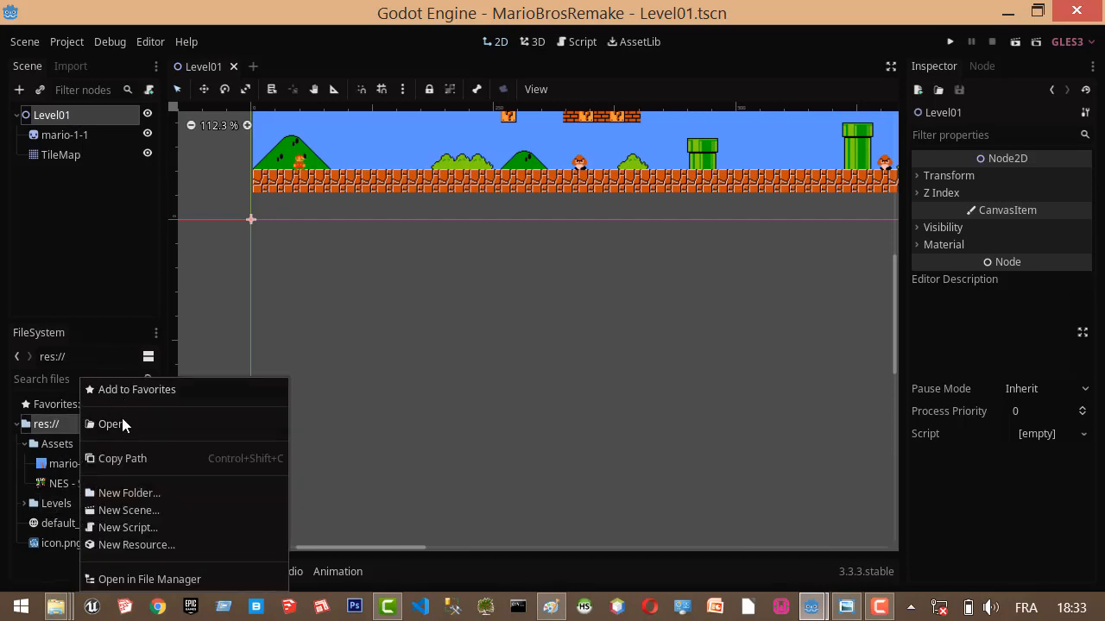
{"action": "left_click", "coordinate": [138, 493]}
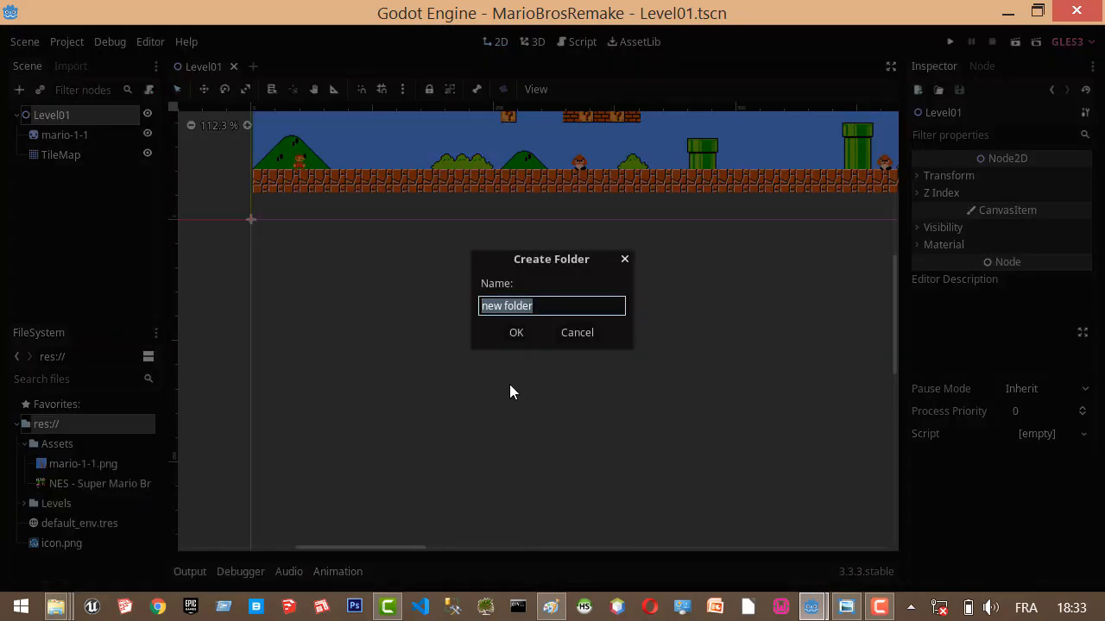
{"action": "type", "text": "Ressour"}
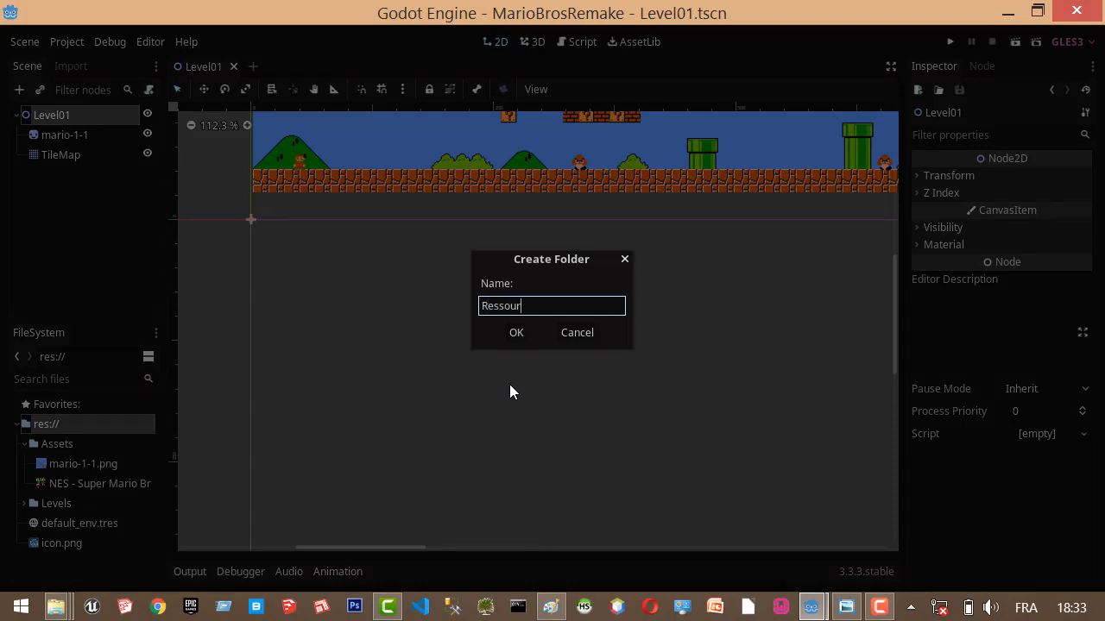
{"action": "type", "text": "ces"}
{"action": "key", "text": "Return"}
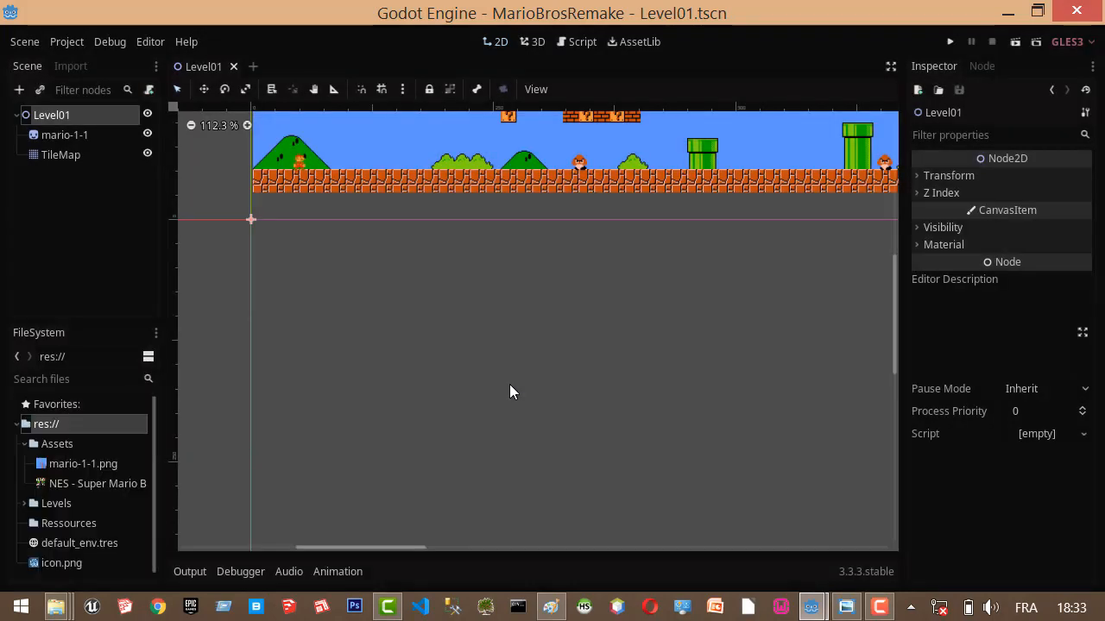
Create a new TileSet resource inside the Ressources folder.
{"action": "left_click", "coordinate": [65, 521]}
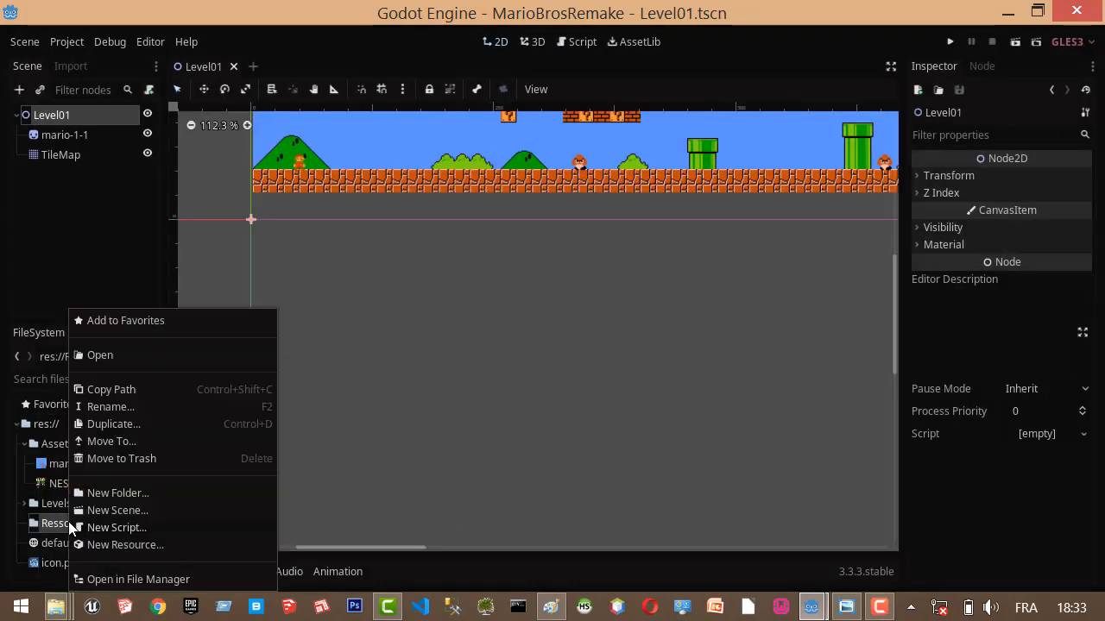
{"action": "right_click", "coordinate": [68, 521]}
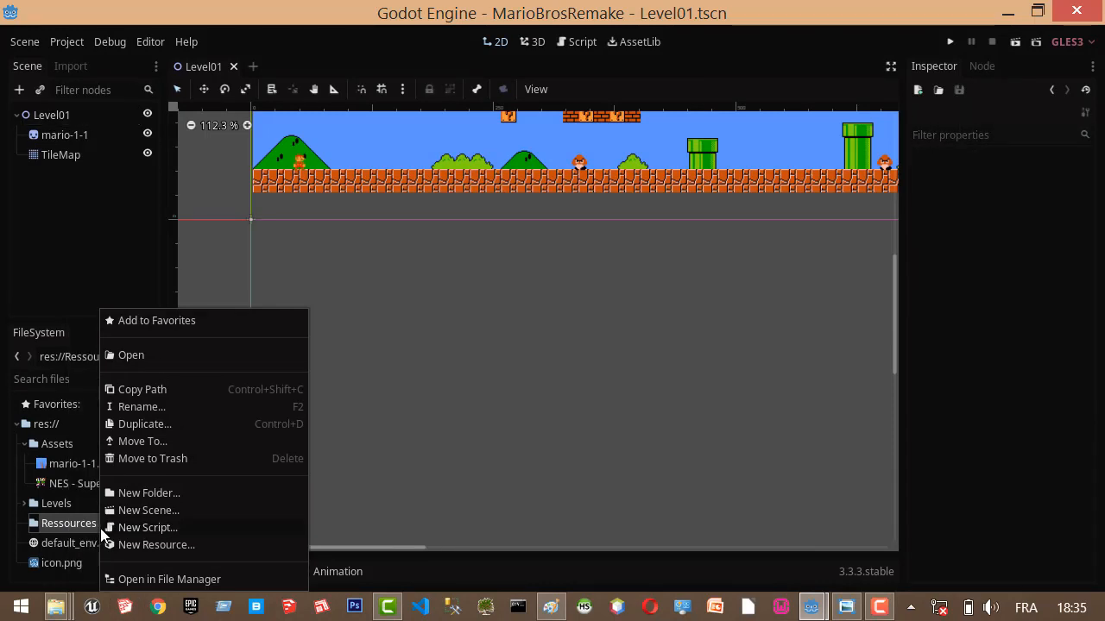
{"action": "left_click", "coordinate": [143, 544]}
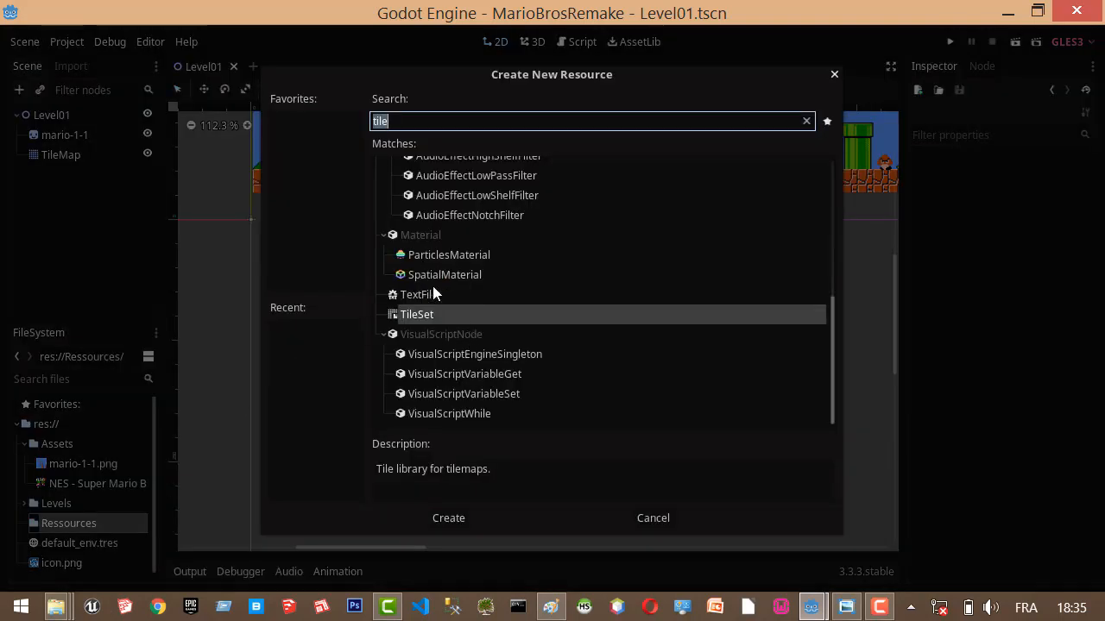
{"action": "left_click", "coordinate": [433, 312]}
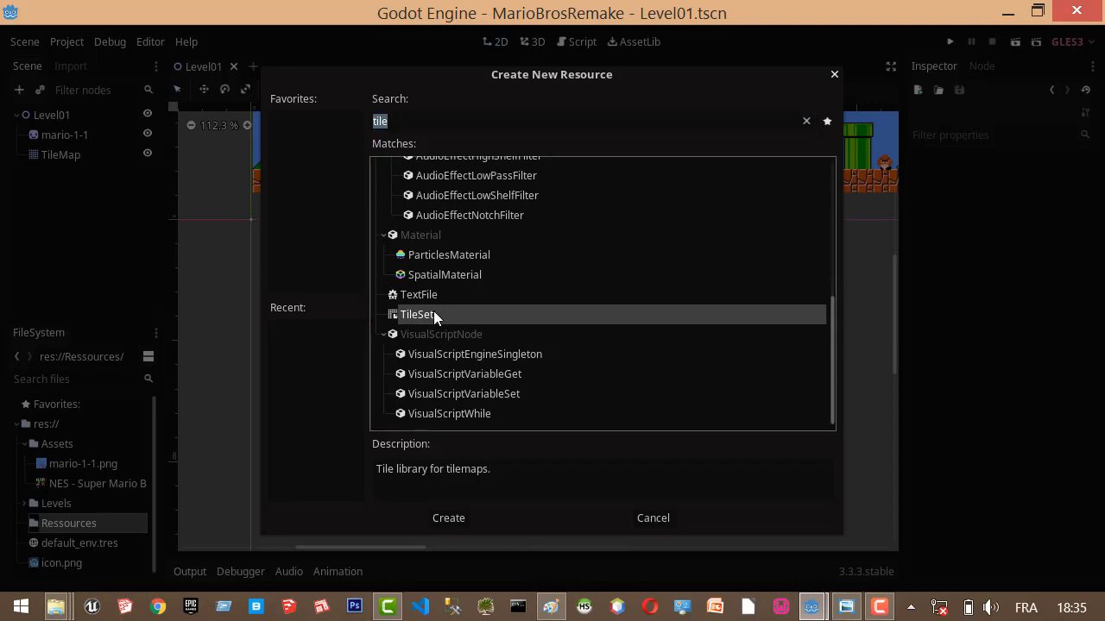
{"action": "left_click", "coordinate": [458, 520]}
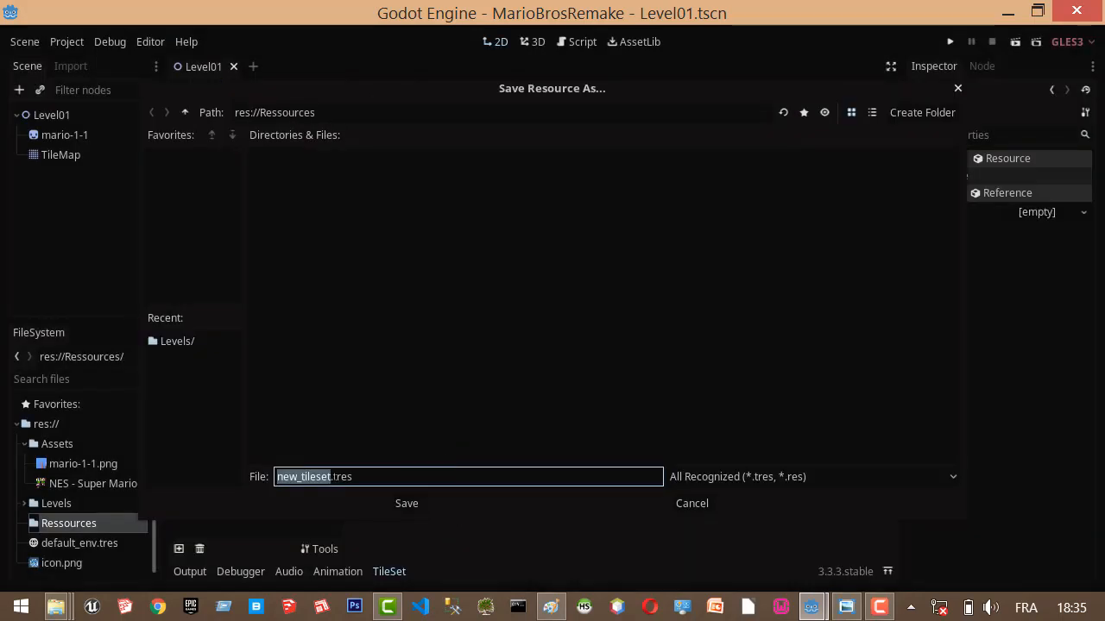
Save the new resource as mario_tileset.tres in res://Ressources.
{"action": "left_click", "coordinate": [328, 477]}
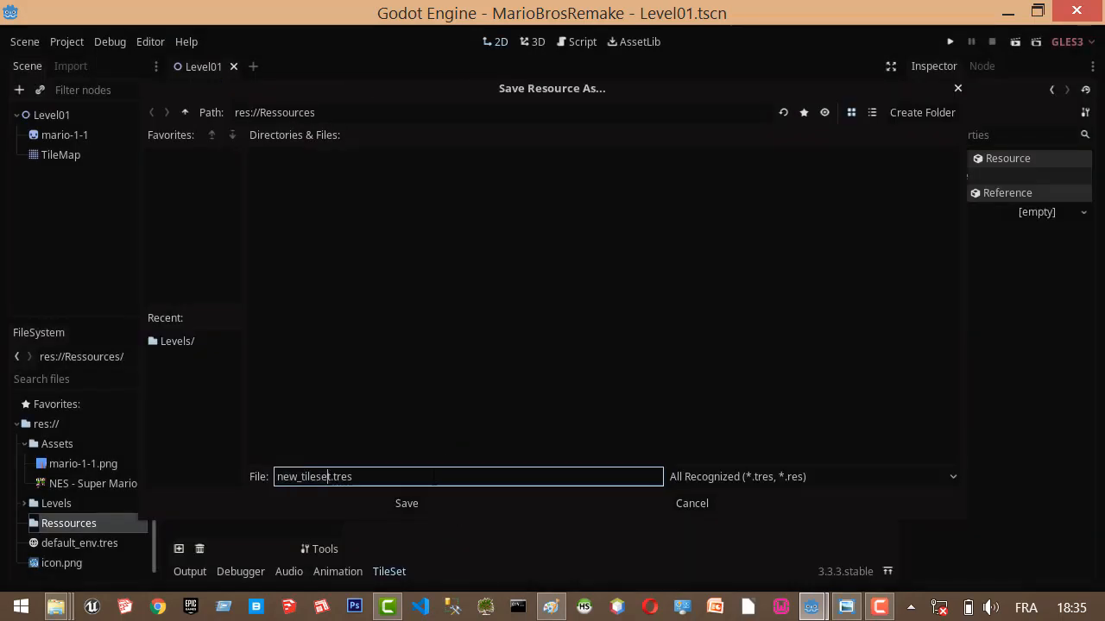
{"action": "key", "text": "Left"}
{"action": "key", "text": "Left"}
{"action": "key", "text": "Left"}
{"action": "key", "text": "BackSpace"}
{"action": "key", "text": "BackSpace"}
{"action": "key", "text": "BackSpace"}
{"action": "type", "text": "mario"}
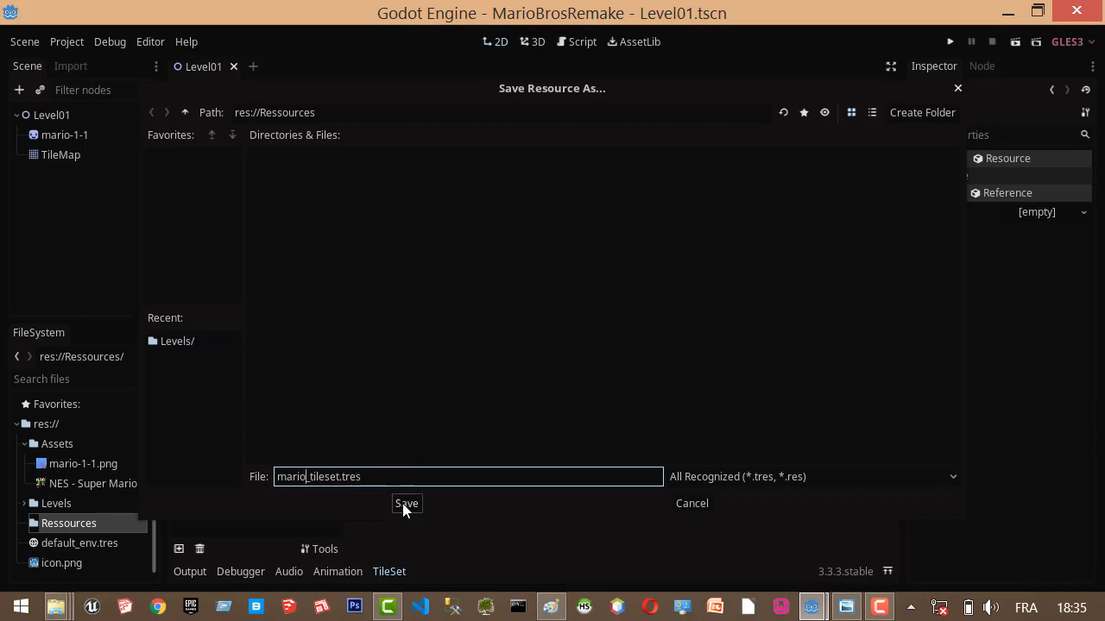
{"action": "left_click", "coordinate": [404, 505]}
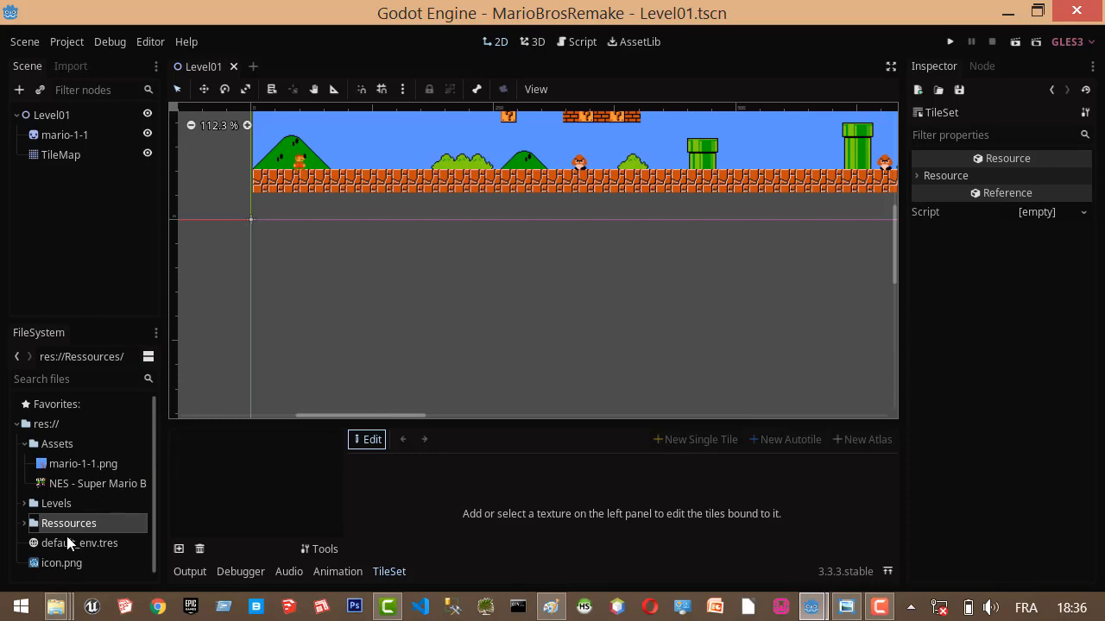
Select mario_tileset.tres in the Ressources folder and expand the TileSet editor to full height.
{"action": "left_click", "coordinate": [23, 523]}
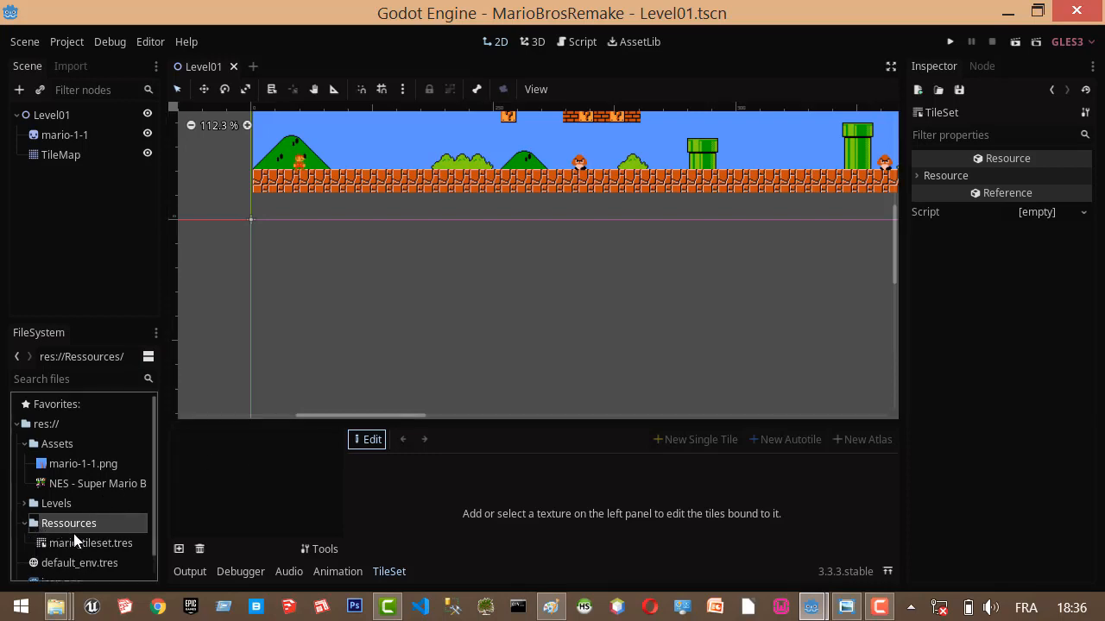
{"action": "left_click", "coordinate": [95, 543]}
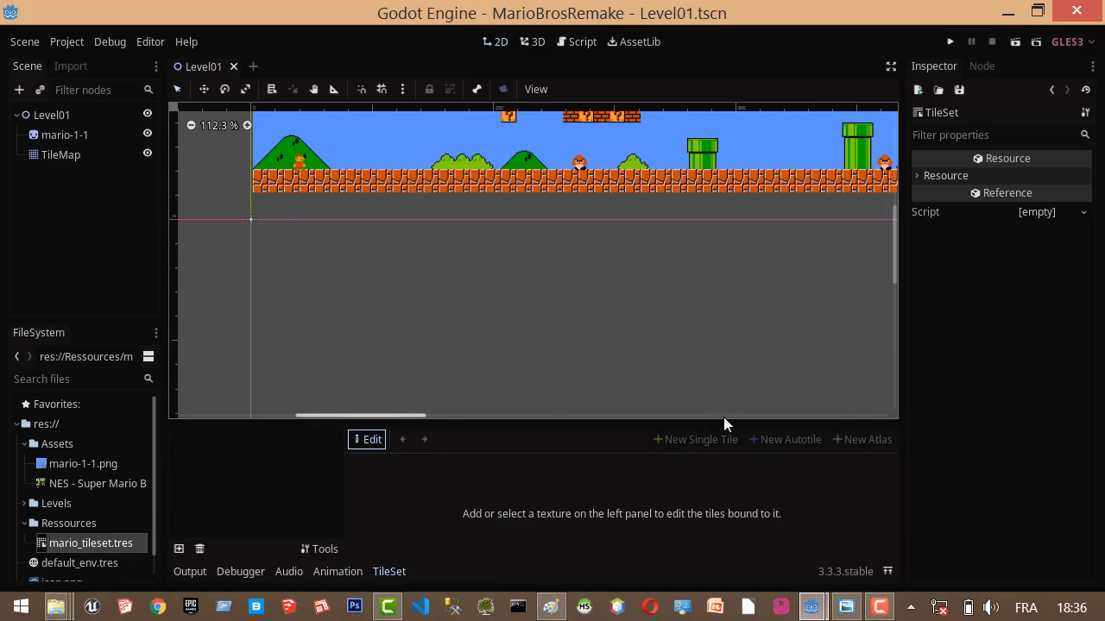
{"action": "left_click", "coordinate": [886, 571]}
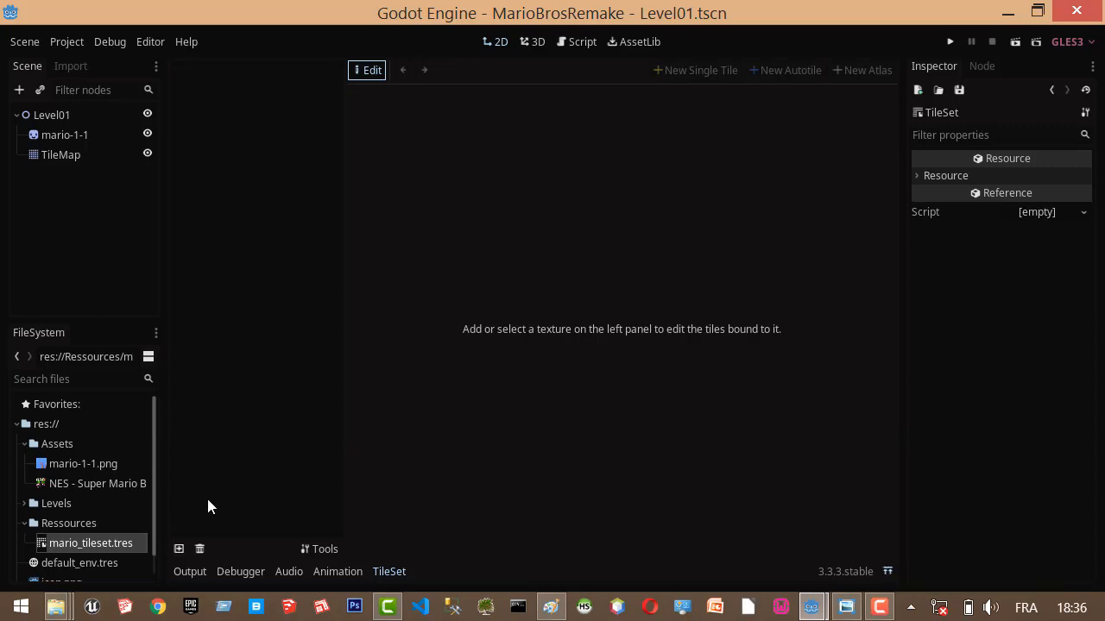
Add the texture NES - Super Mario Bros - Tileset.png from the Assets folder to the tile set.
{"action": "left_click", "coordinate": [179, 550]}
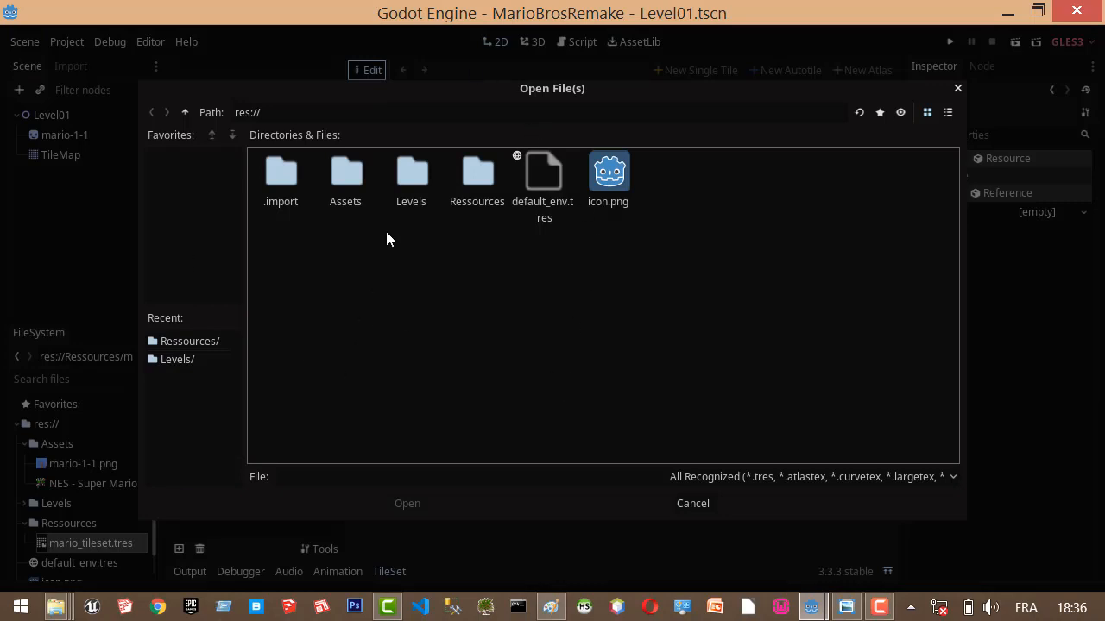
{"action": "double_click", "coordinate": [358, 177]}
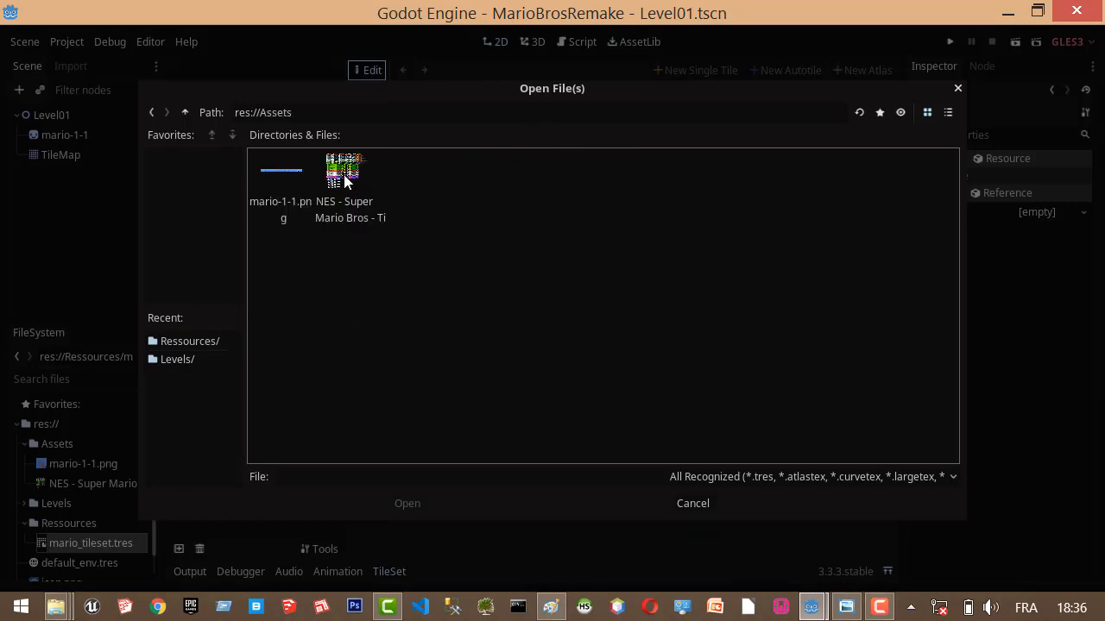
{"action": "left_click", "coordinate": [343, 174]}
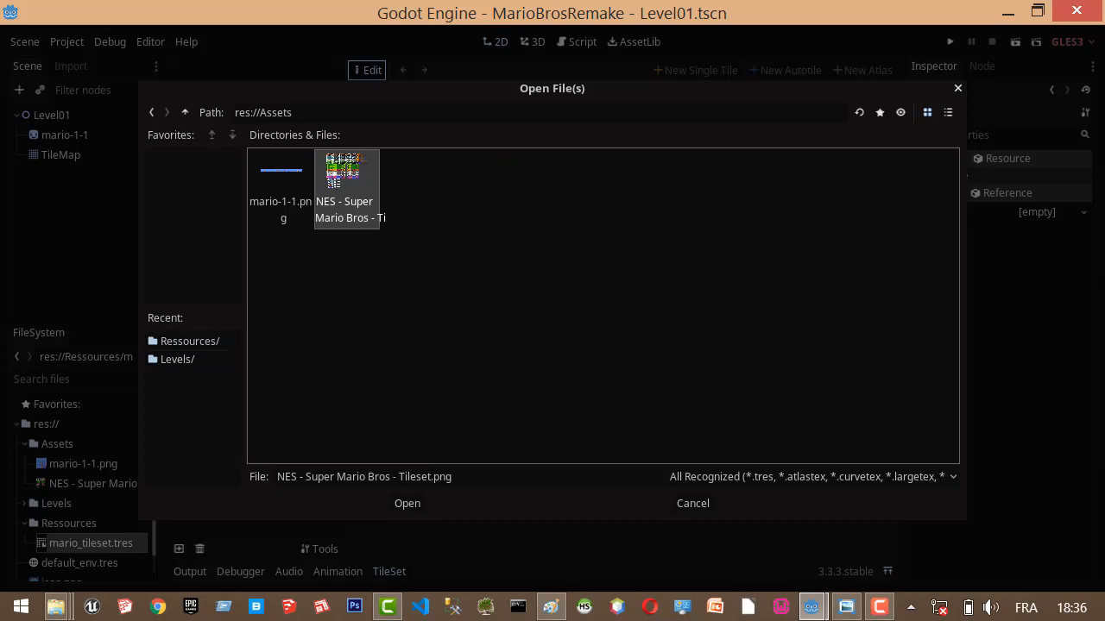
{"action": "left_click", "coordinate": [407, 504]}
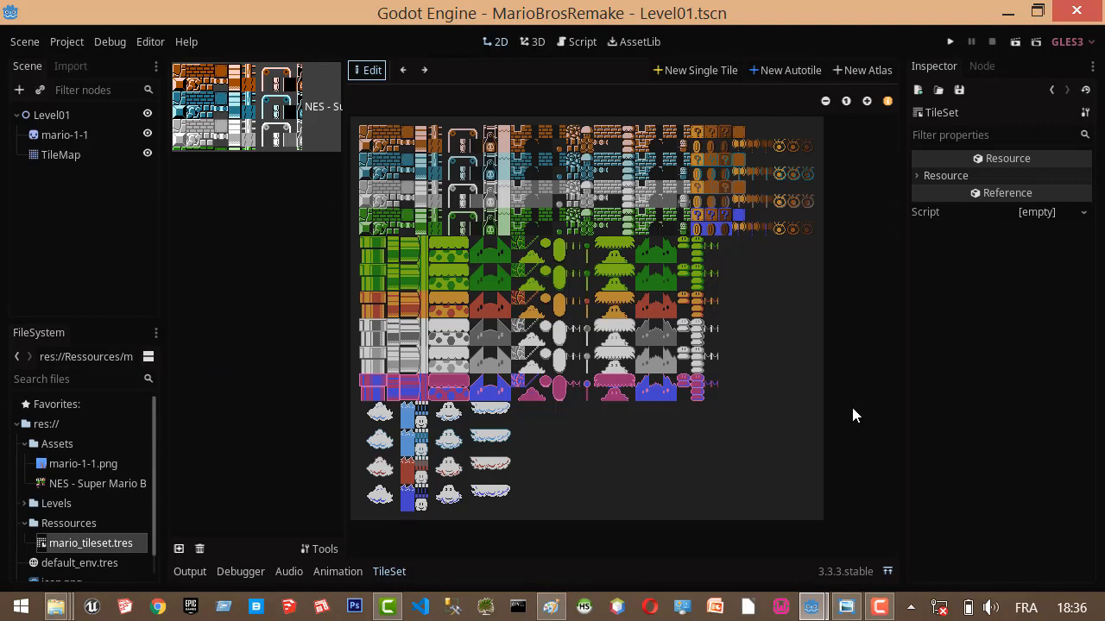
Examine the tile set texture up close and view the TileSet's resource properties.
{"action": "left_click", "coordinate": [867, 101]}
{"action": "left_click", "coordinate": [868, 101]}
{"action": "left_click", "coordinate": [867, 101]}
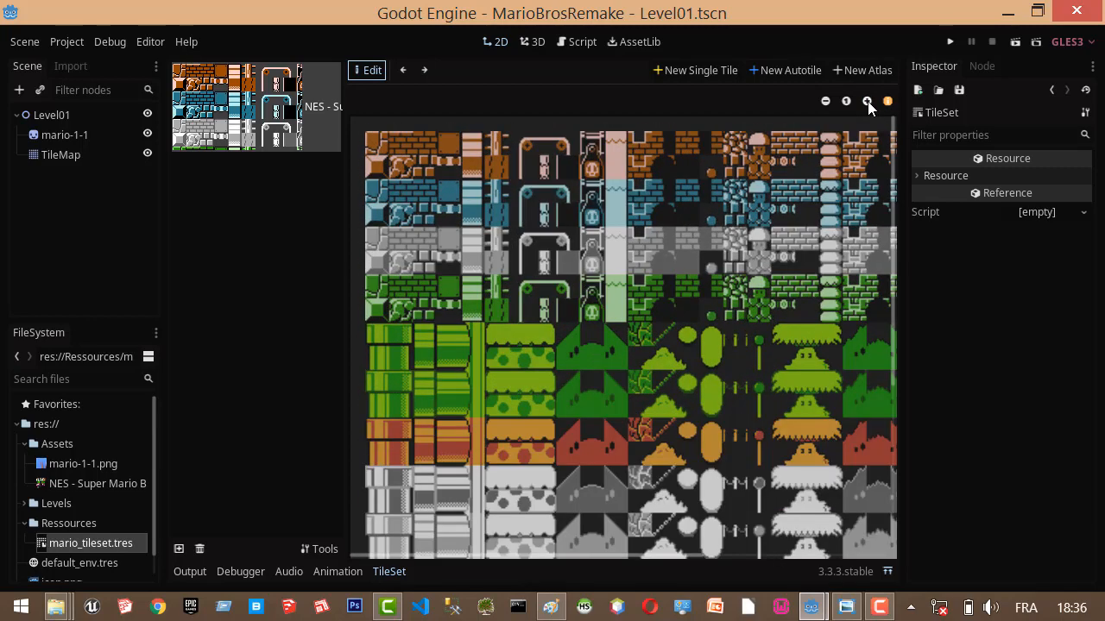
{"action": "left_click", "coordinate": [868, 101]}
{"action": "left_click", "coordinate": [867, 101]}
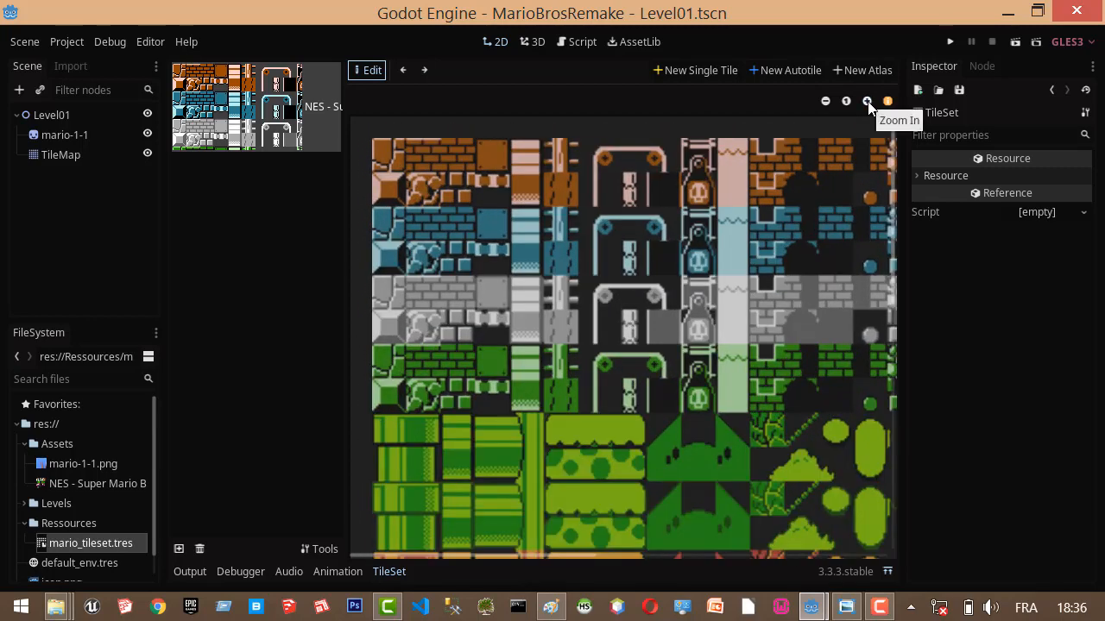
{"action": "left_click", "coordinate": [868, 101]}
{"action": "left_click", "coordinate": [825, 102]}
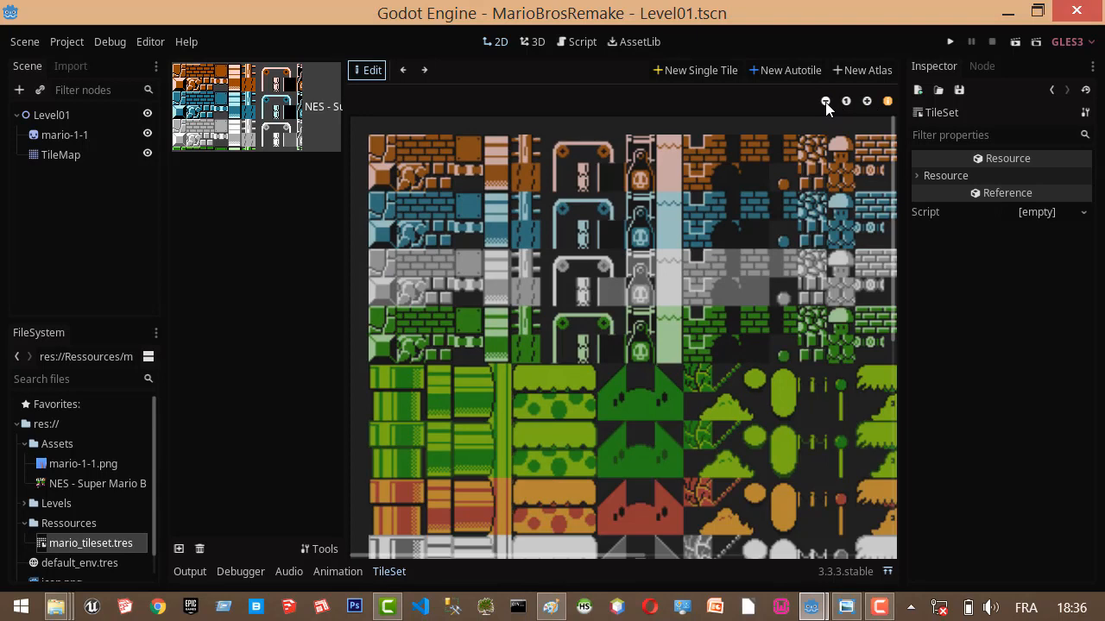
{"action": "left_click", "coordinate": [825, 102]}
{"action": "left_click", "coordinate": [825, 102]}
{"action": "left_click", "coordinate": [867, 101]}
{"action": "left_click", "coordinate": [867, 101]}
{"action": "left_click", "coordinate": [920, 176]}
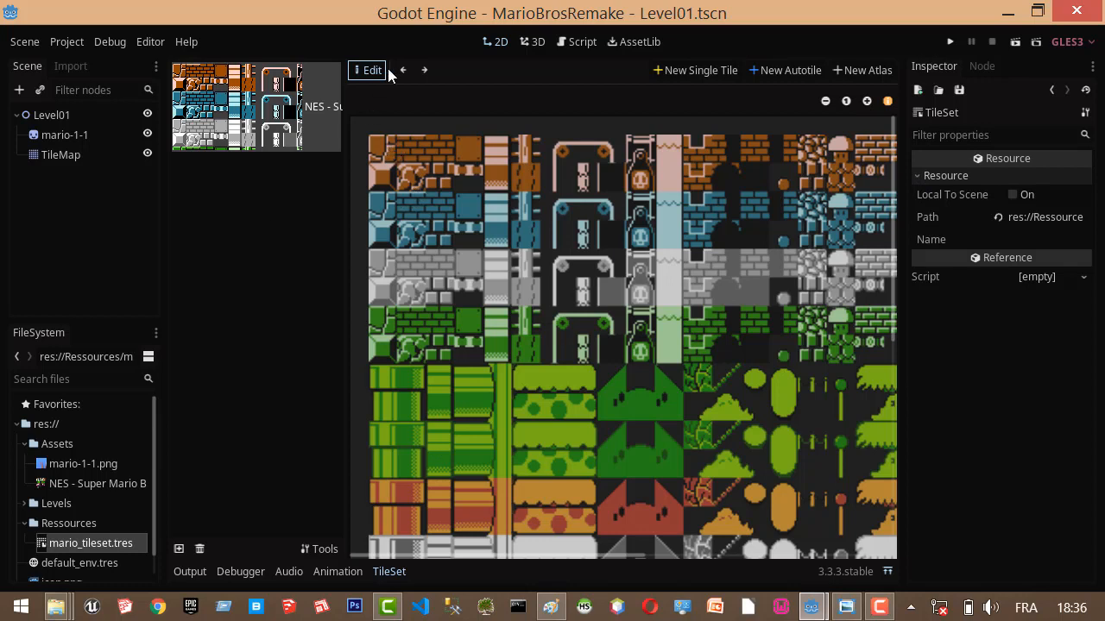
Add a new single tile with the snap grid enabled, placing its region on the first grid cell of the orange ground tiles.
{"action": "left_click", "coordinate": [691, 70]}
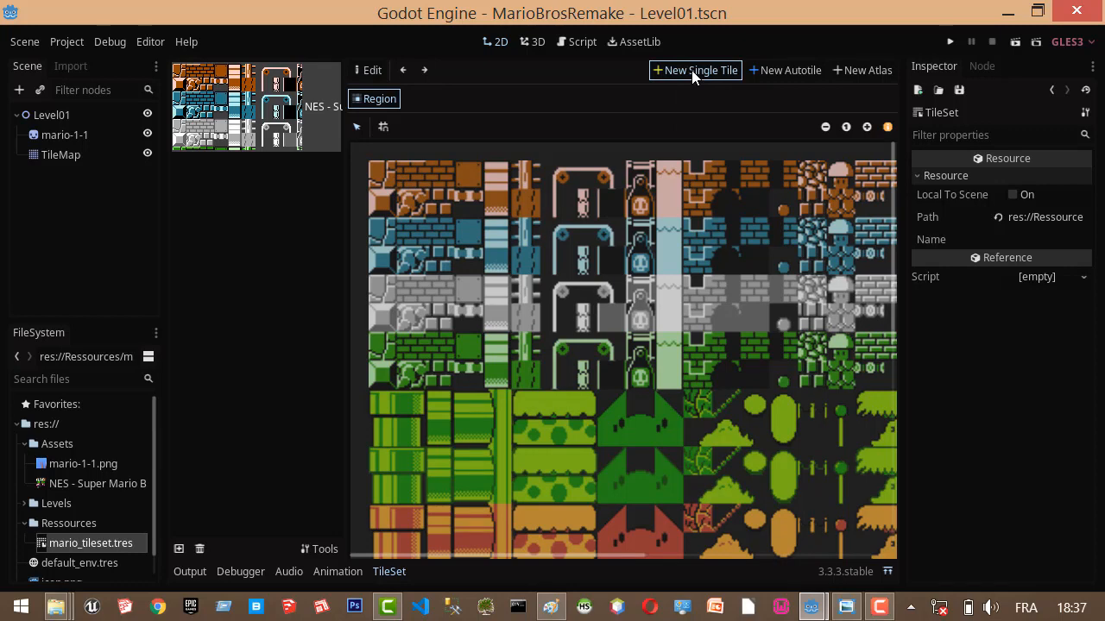
{"action": "left_click", "coordinate": [384, 127]}
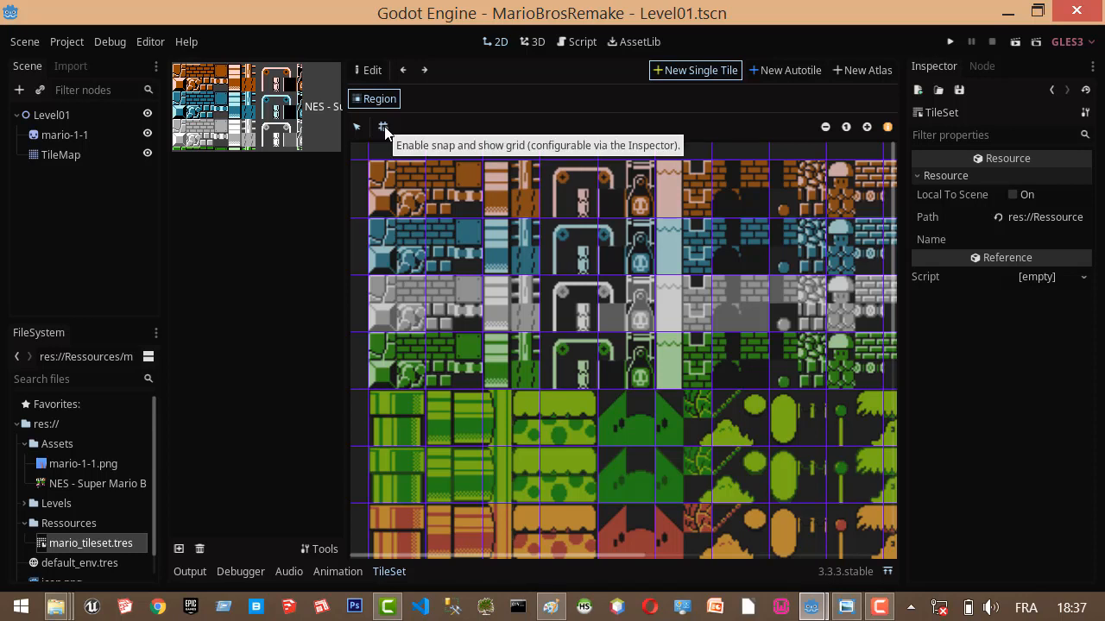
{"action": "left_click", "coordinate": [387, 183]}
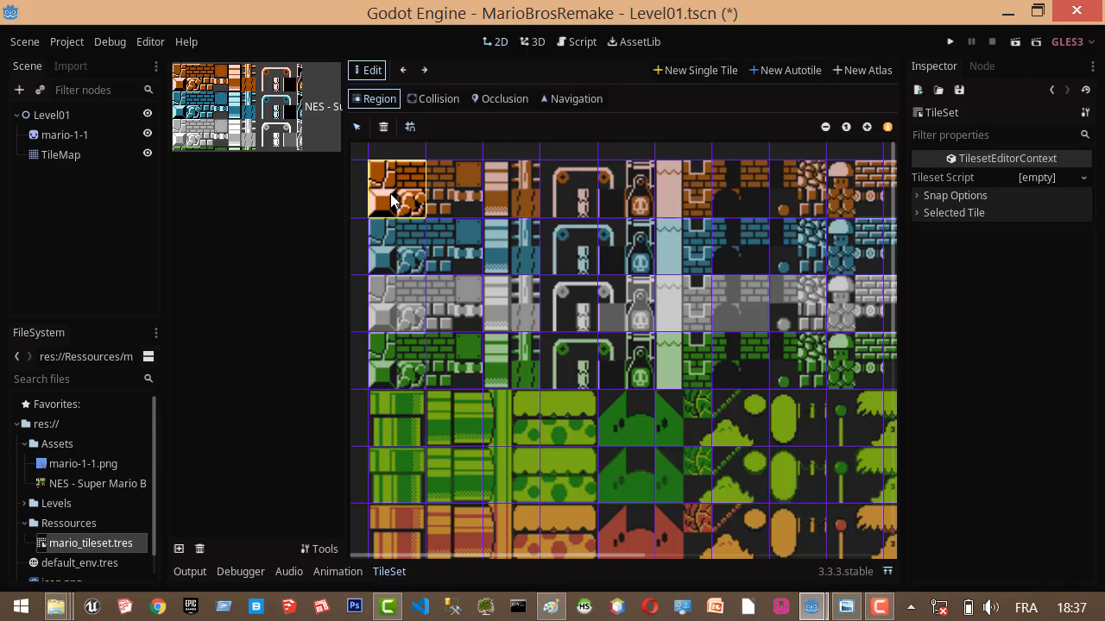
Set the tile set's snap step to 16 in x and 16 in y.
{"action": "left_click", "coordinate": [918, 196]}
{"action": "left_click", "coordinate": [1036, 260]}
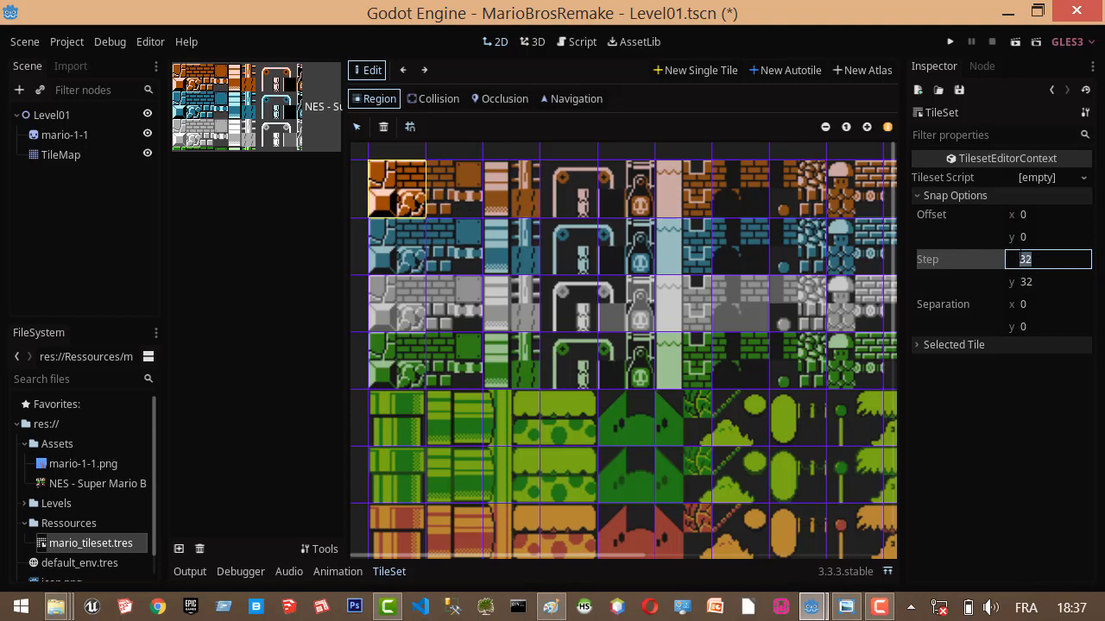
{"action": "type", "text": "16"}
{"action": "left_click", "coordinate": [1025, 282]}
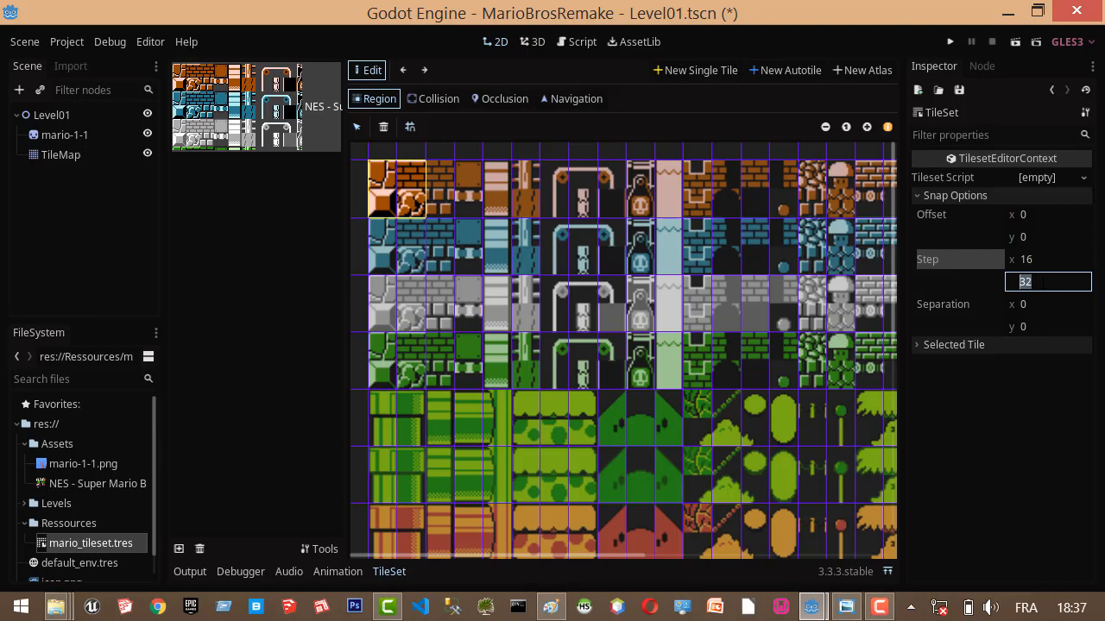
{"action": "type", "text": "16"}
{"action": "left_click", "coordinate": [1051, 260]}
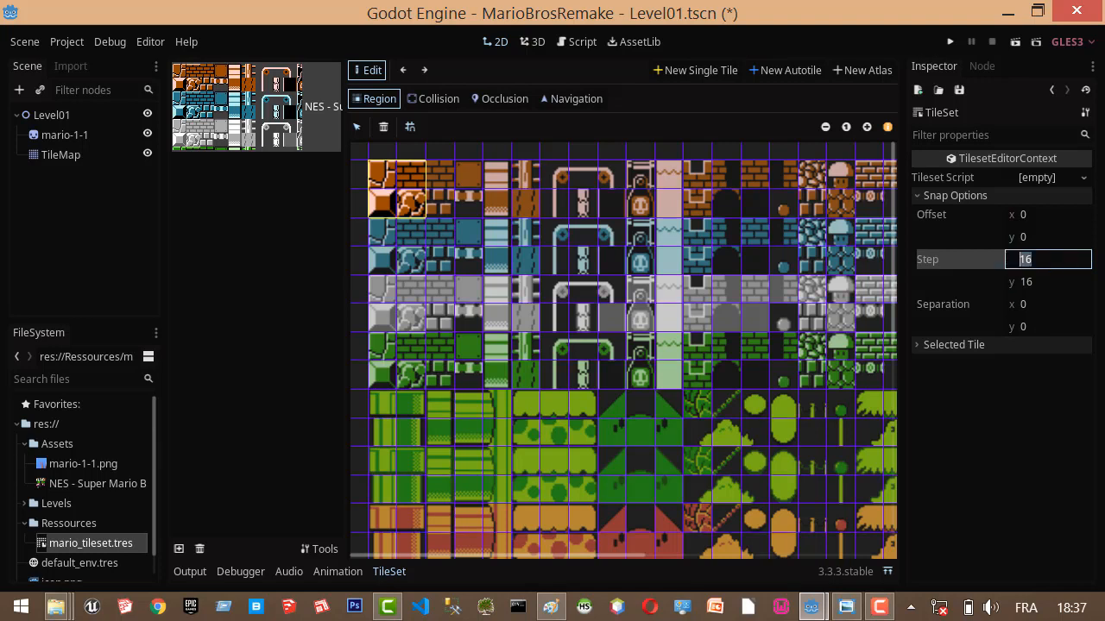
Redefine the tile's region as the first 16x16 orange ground cell and switch to collision editing.
{"action": "left_click", "coordinate": [386, 178]}
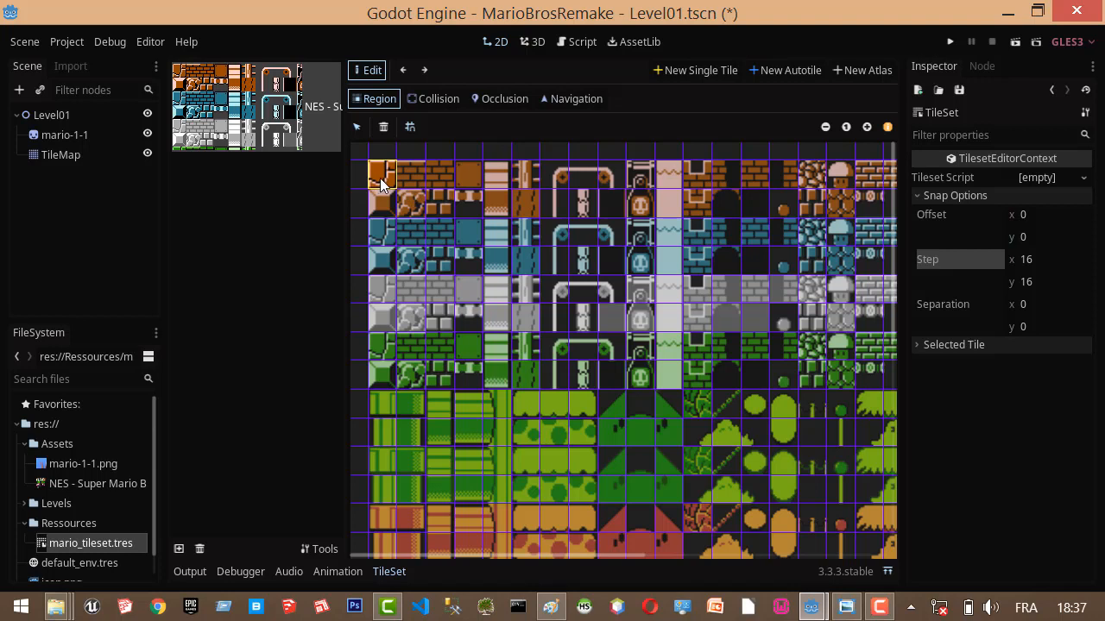
{"action": "left_click", "coordinate": [433, 100]}
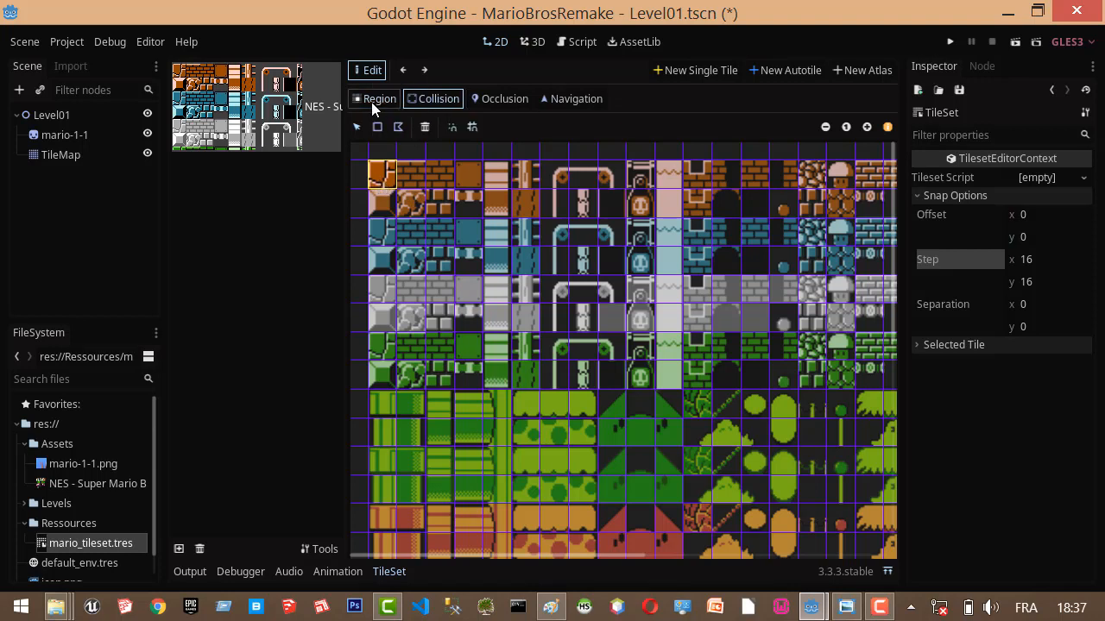
Add a rectangular collision shape covering the whole first ground tile and save the tile set resource.
{"action": "left_click", "coordinate": [521, 101]}
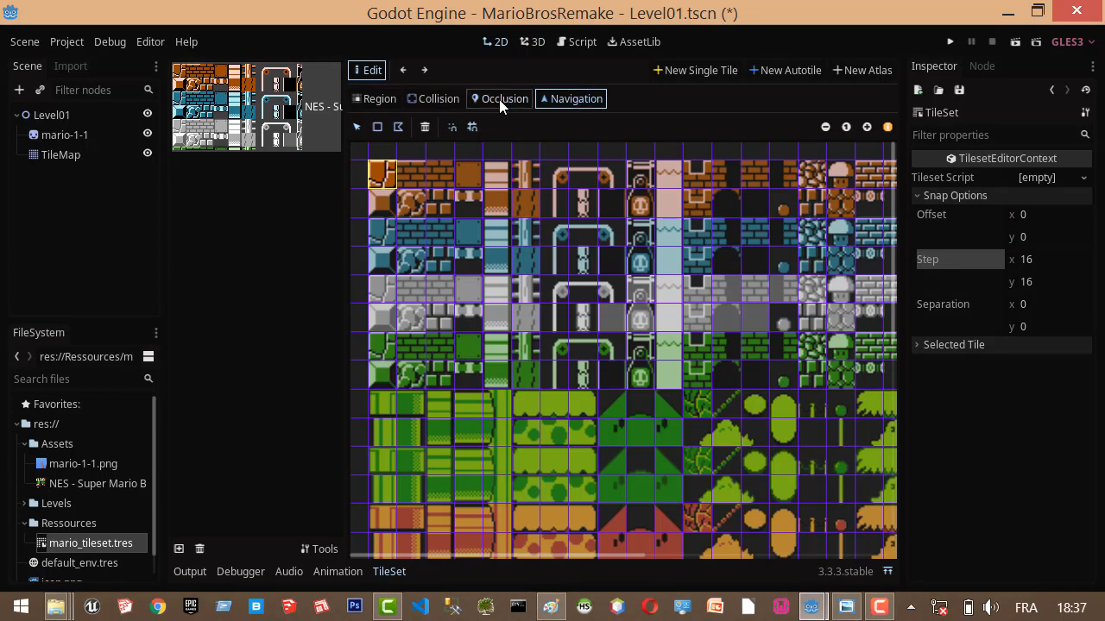
{"action": "left_click", "coordinate": [417, 100]}
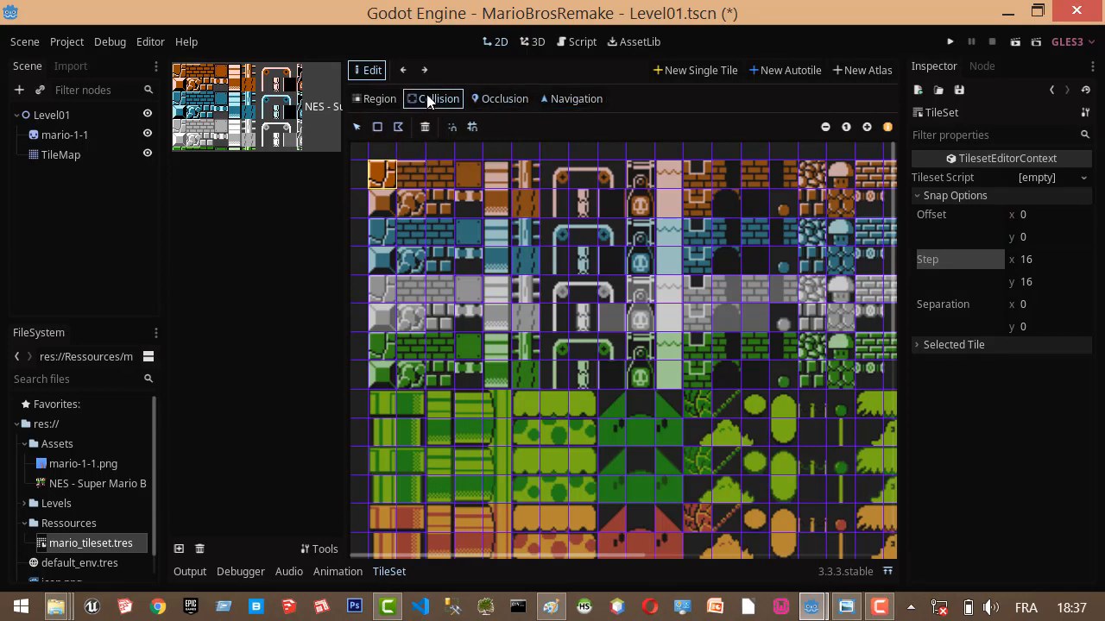
{"action": "left_click", "coordinate": [380, 126]}
{"action": "left_click_drag", "start_coordinate": [369, 161], "coordinate": [396, 188]}
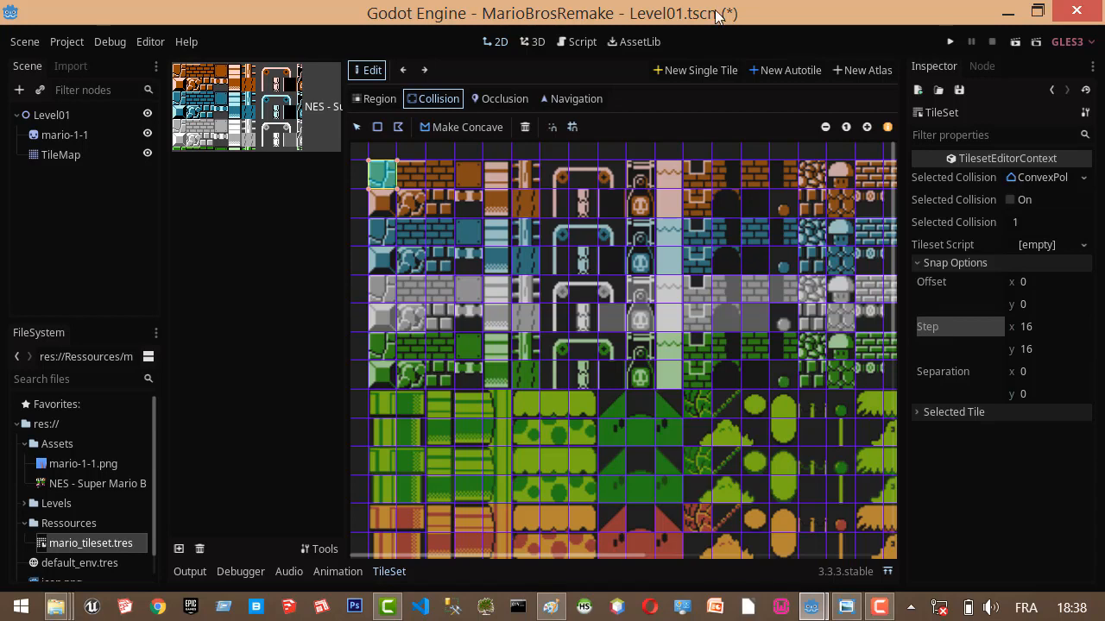
{"action": "left_click", "coordinate": [959, 90]}
{"action": "left_click", "coordinate": [969, 113]}
Load mario_tileset.tres from the Ressources folder as the TileMap node's tile set.
{"action": "left_click", "coordinate": [97, 153]}
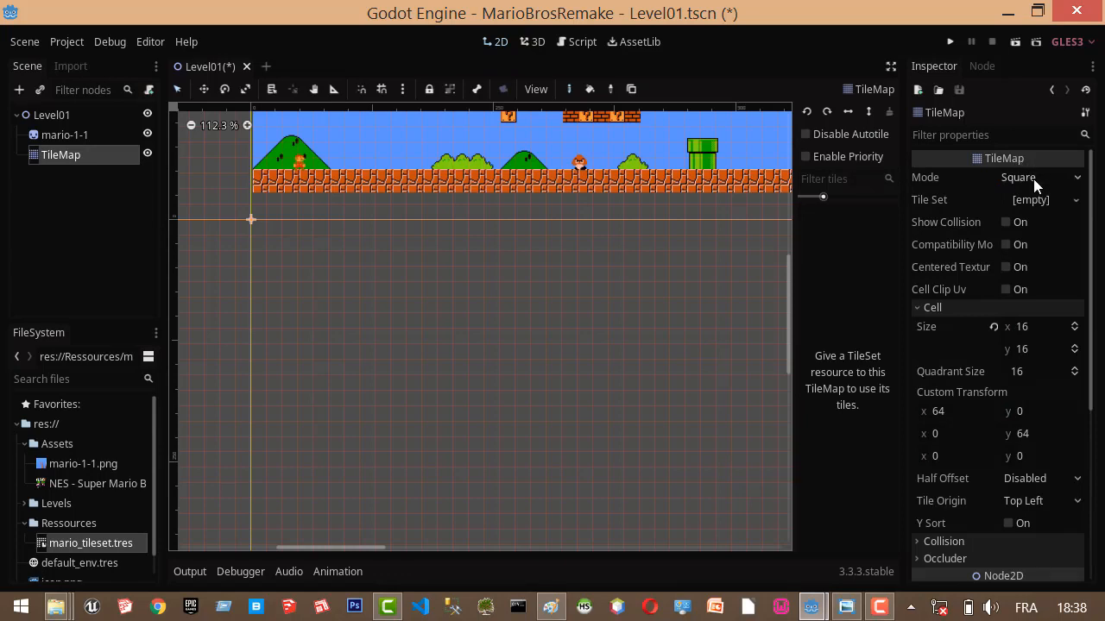
{"action": "left_click", "coordinate": [1075, 200]}
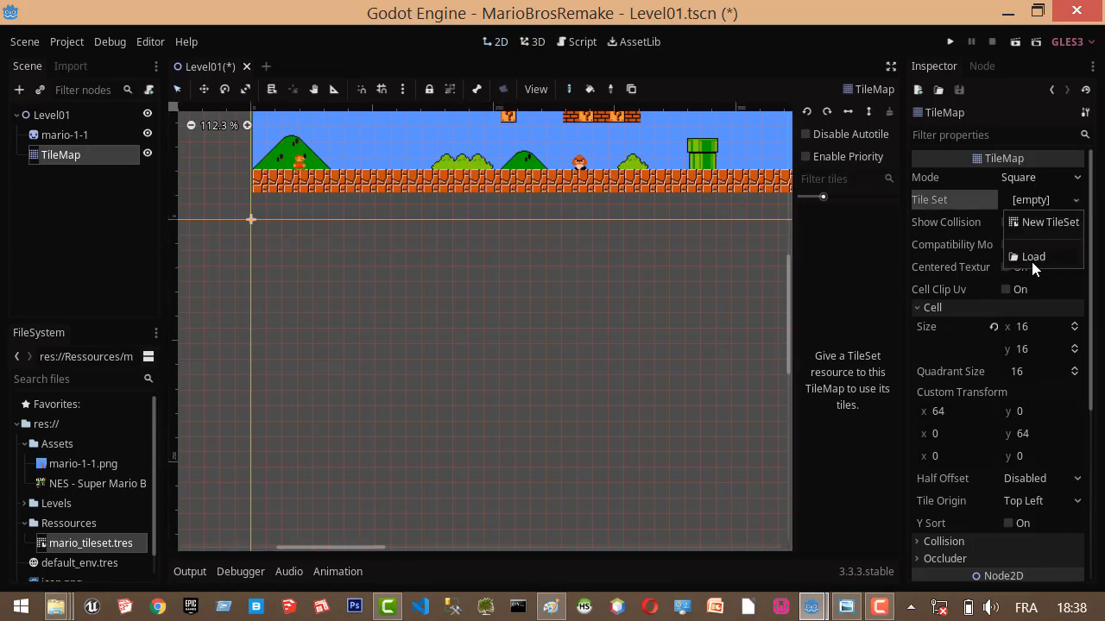
{"action": "left_click", "coordinate": [1032, 257]}
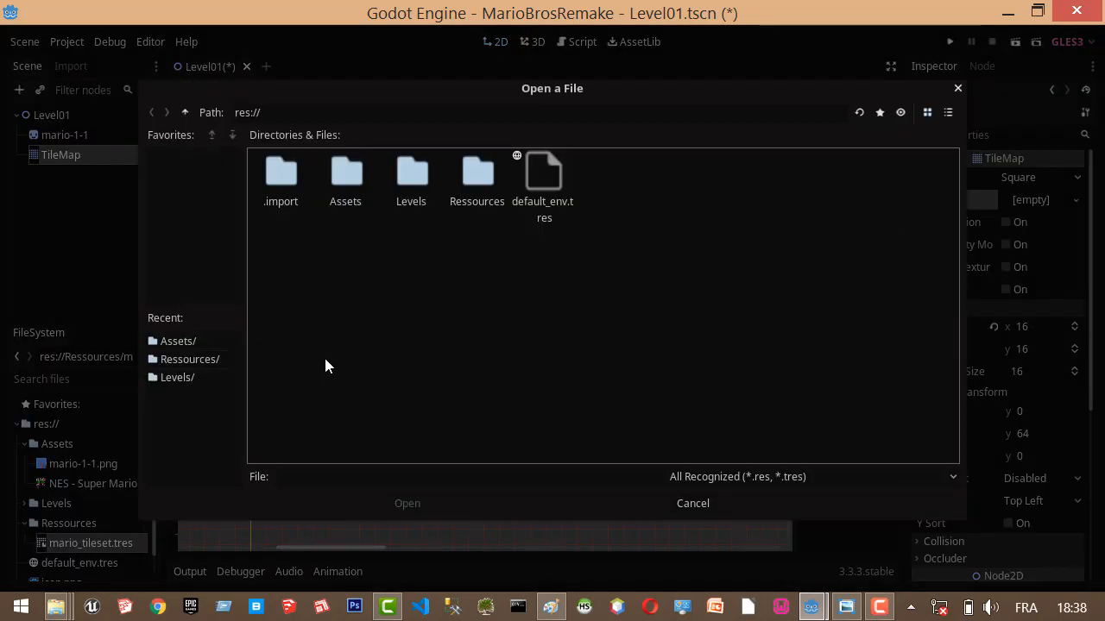
{"action": "double_click", "coordinate": [473, 172]}
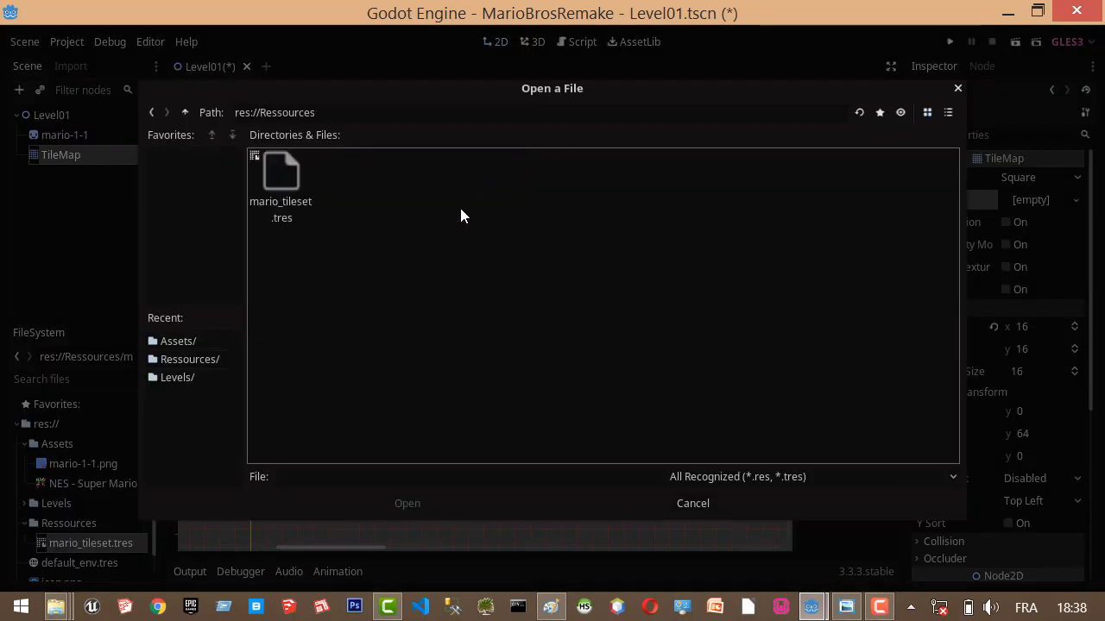
{"action": "double_click", "coordinate": [285, 177]}
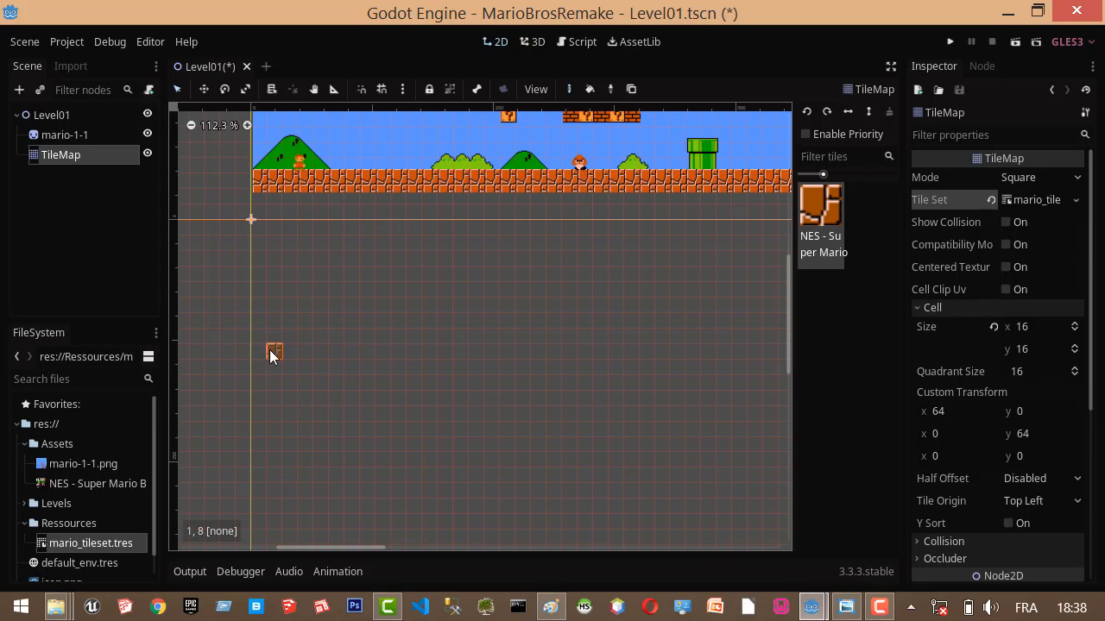
Paint two rows of ground tiles about 22 cells long in rows 8 and 9 of the TileMap, starting at the vertical axis.
{"action": "left_click_drag", "start_coordinate": [263, 350], "coordinate": [587, 349]}
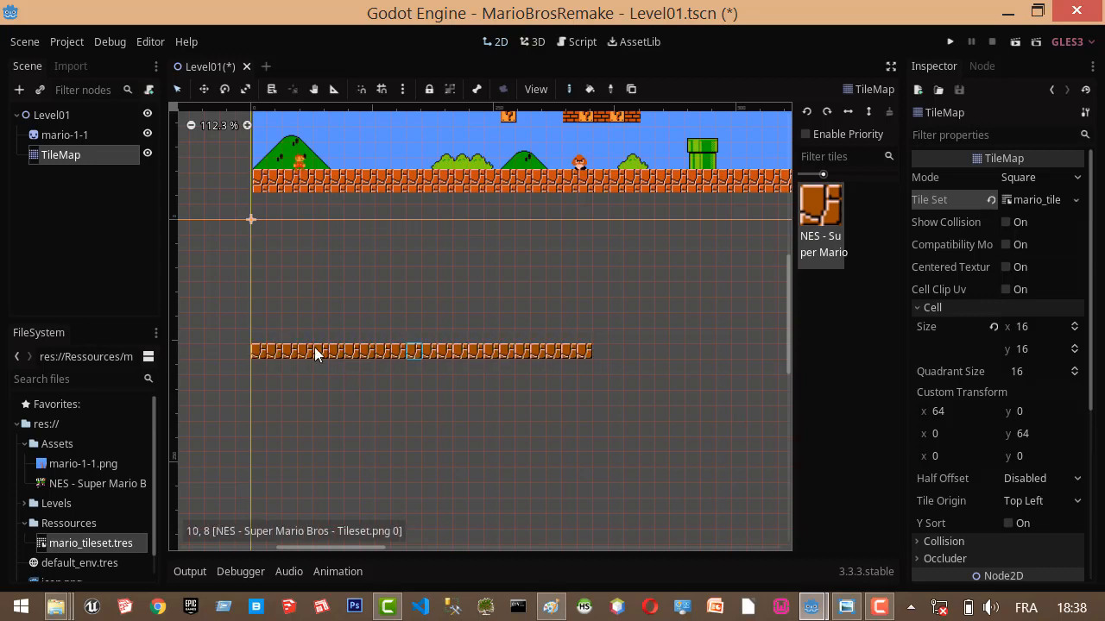
{"action": "left_click_drag", "start_coordinate": [263, 366], "coordinate": [589, 367]}
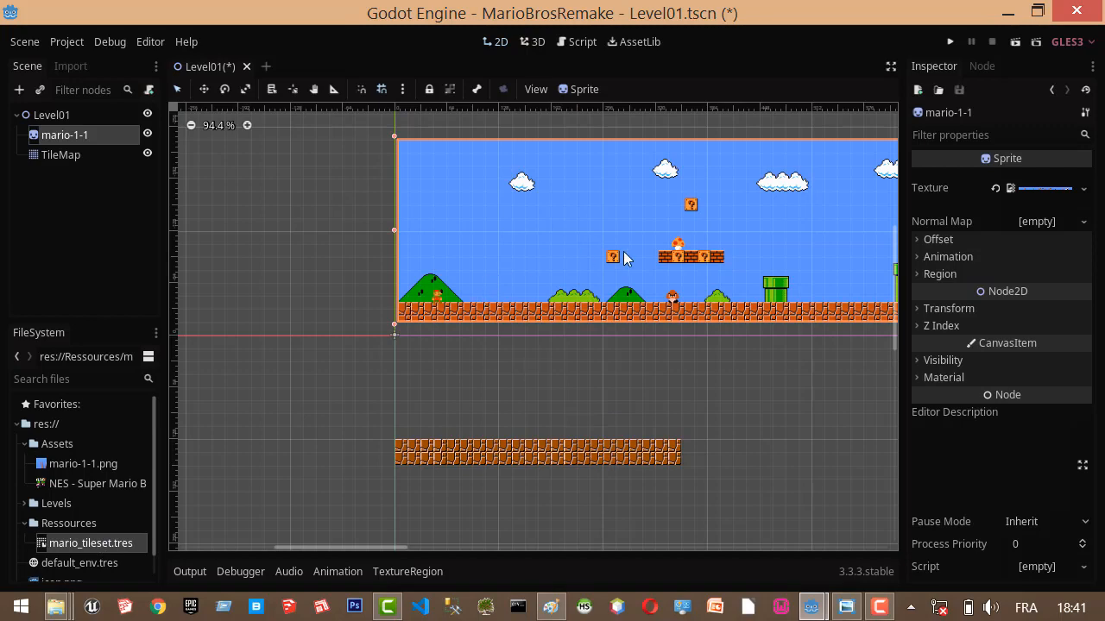
{"action": "scroll", "coordinate": [636, 291], "scroll_direction": "up", "scroll_amount": 2}
{"action": "scroll", "coordinate": [636, 291], "scroll_direction": "up", "scroll_amount": 2}
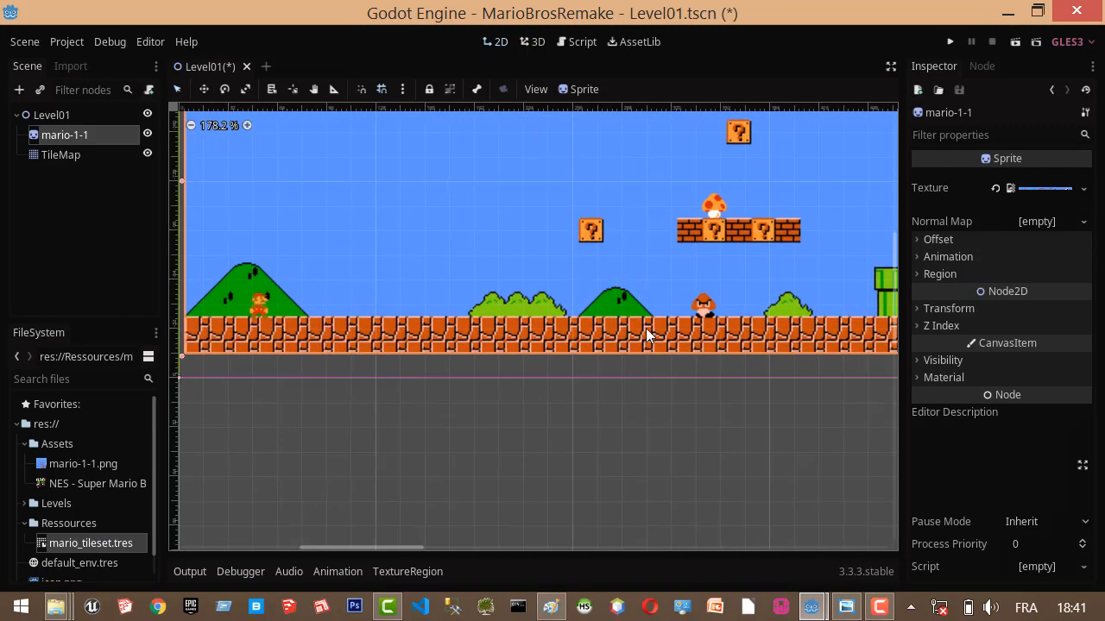
{"action": "scroll", "coordinate": [417, 368], "scroll_direction": "down", "scroll_amount": 1}
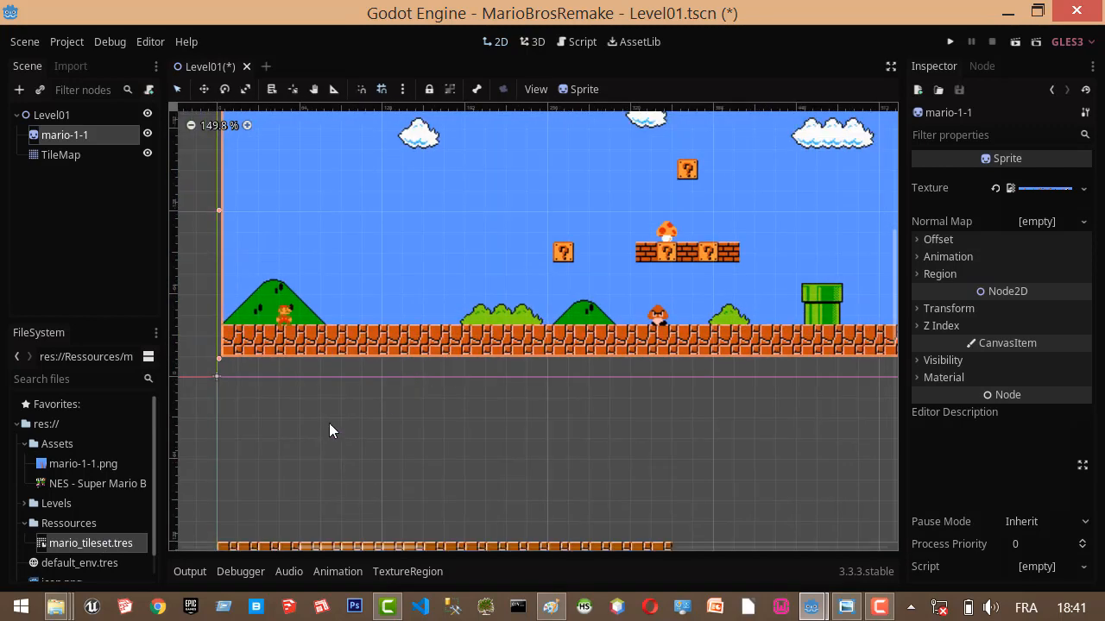
Reopen mario_tileset.tres and add a single tile for the bevelled orange block directly below the ground tile, selecting it for collision editing.
{"action": "double_click", "coordinate": [101, 543]}
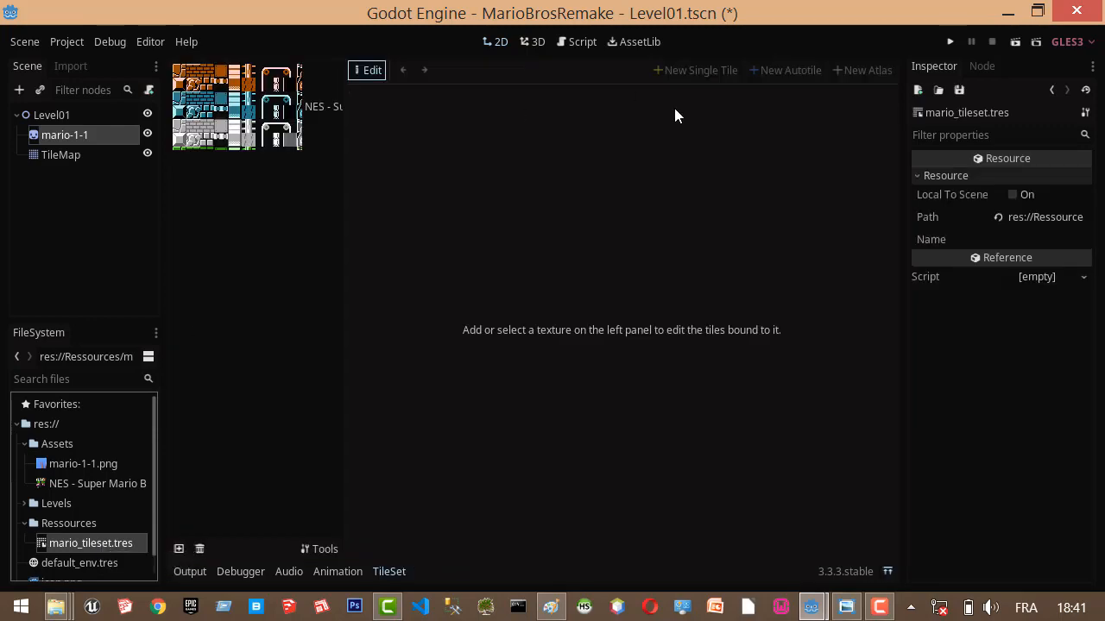
{"action": "left_click", "coordinate": [315, 148]}
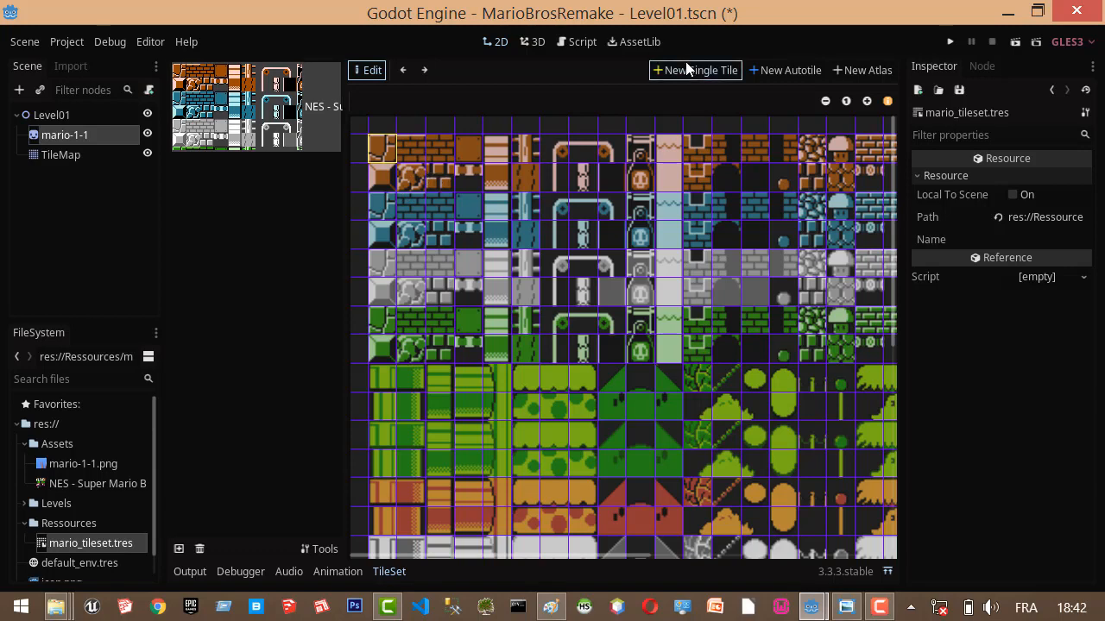
{"action": "left_click", "coordinate": [701, 70]}
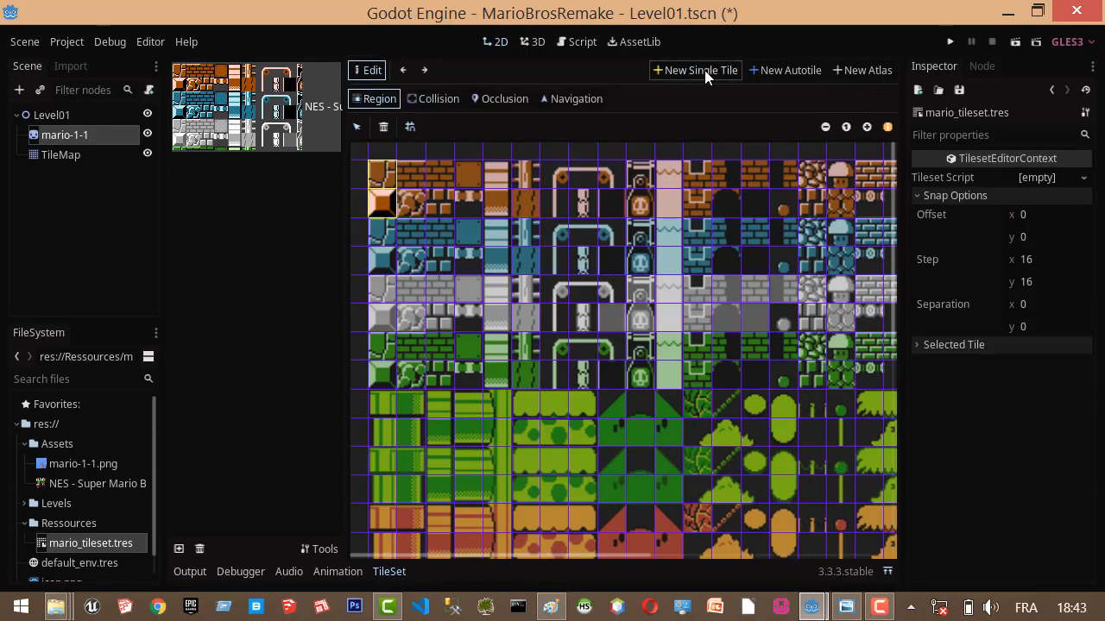
{"action": "left_click", "coordinate": [432, 99]}
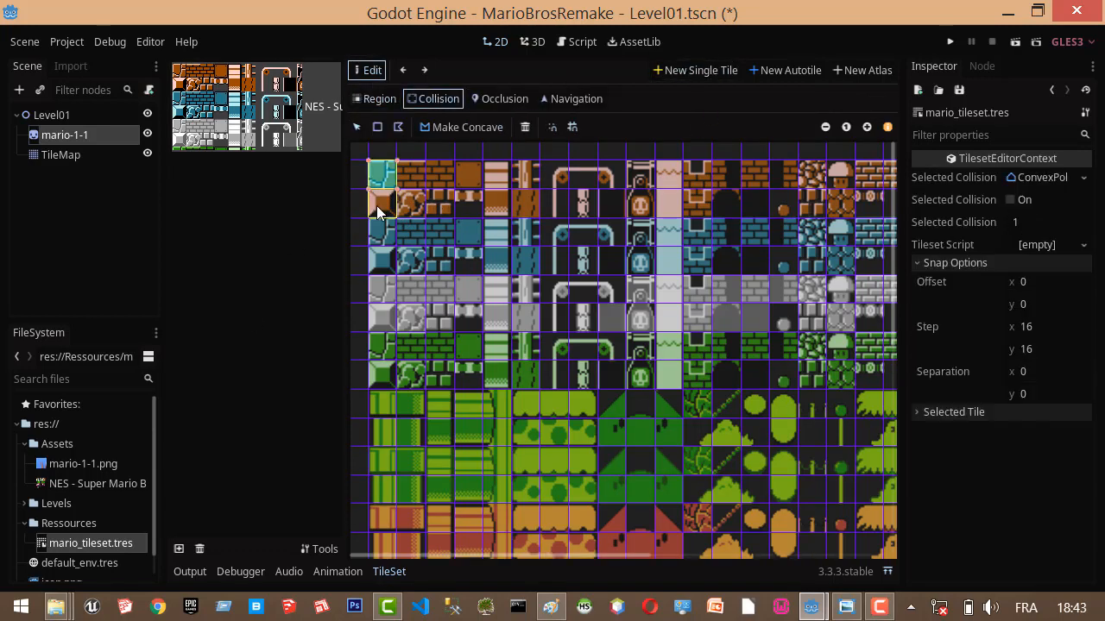
{"action": "left_click", "coordinate": [386, 214]}
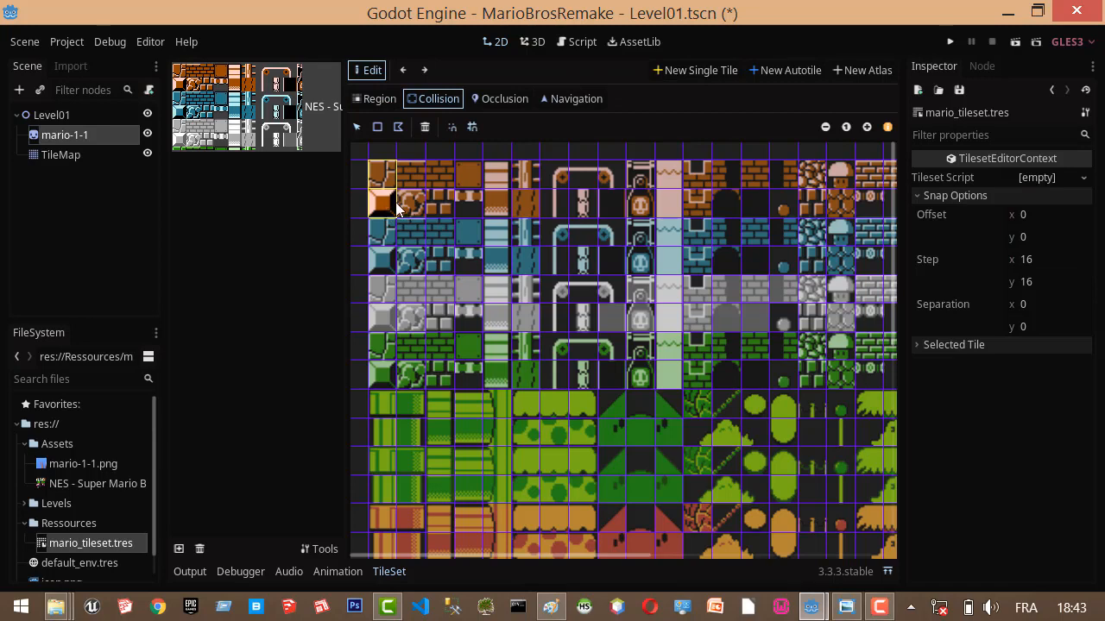
Add a single tile with a collision shape for the orange brick beside the ground tile, and a 2x2-cell single tile for the green pipe.
{"action": "left_click", "coordinate": [695, 70]}
{"action": "left_click_drag", "start_coordinate": [371, 164], "coordinate": [416, 170]}
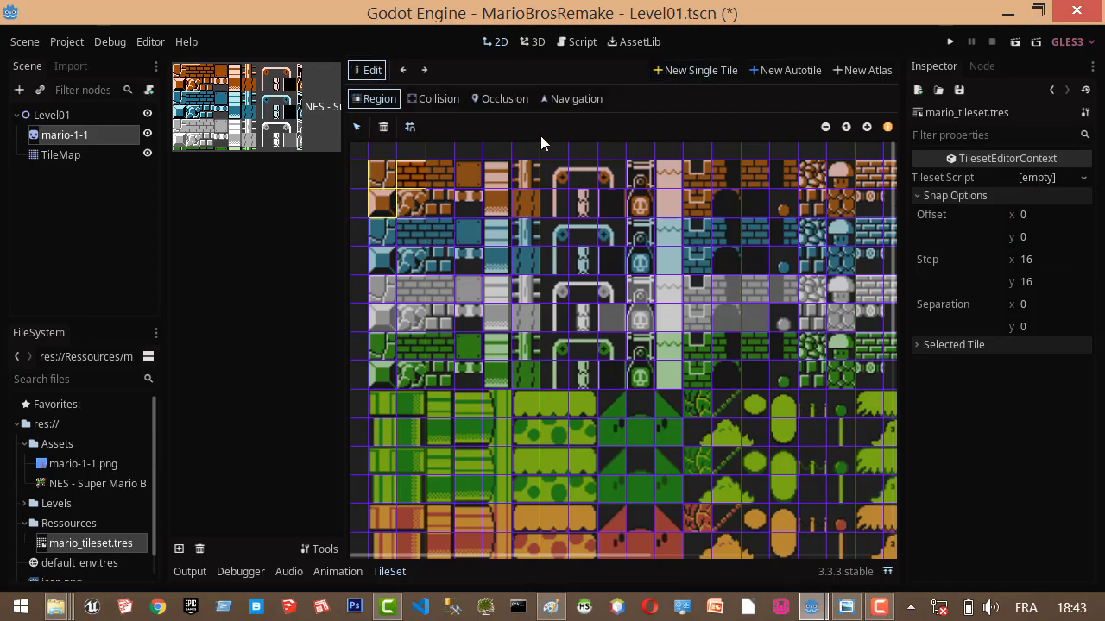
{"action": "left_click", "coordinate": [430, 98]}
{"action": "left_click", "coordinate": [429, 191]}
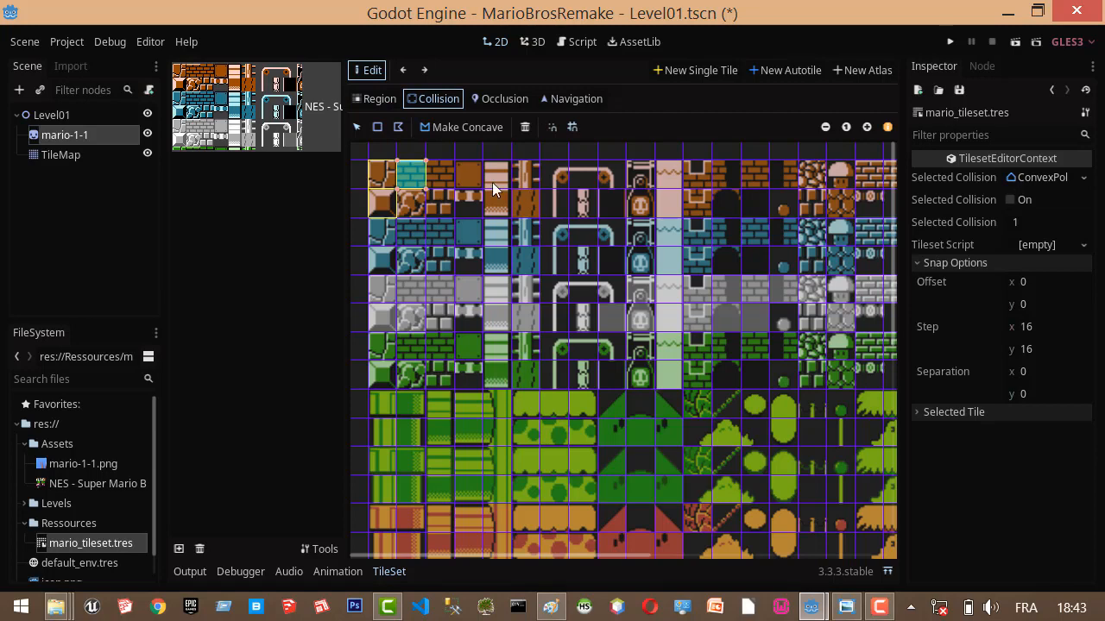
{"action": "left_click", "coordinate": [683, 74]}
{"action": "left_click_drag", "start_coordinate": [373, 394], "coordinate": [418, 436]}
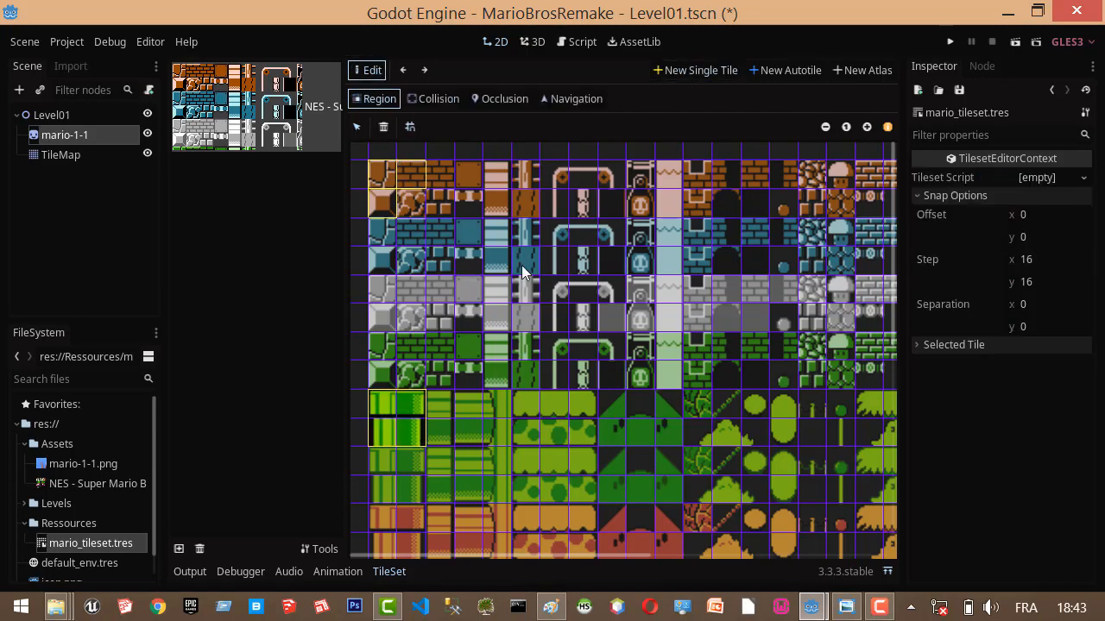
Add single tiles for the plain light-blue cell and the first white cloud, three cells wide and two high.
{"action": "left_click", "coordinate": [706, 70]}
{"action": "scroll", "coordinate": [439, 398], "scroll_direction": "down", "scroll_amount": 3}
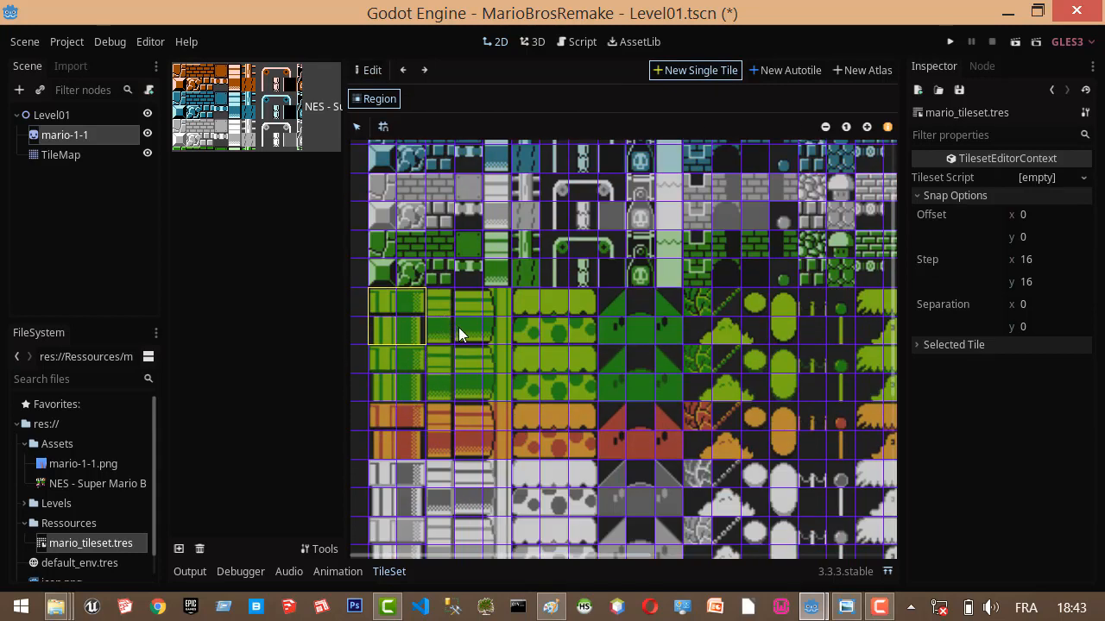
{"action": "scroll", "coordinate": [544, 431], "scroll_direction": "down", "scroll_amount": 9}
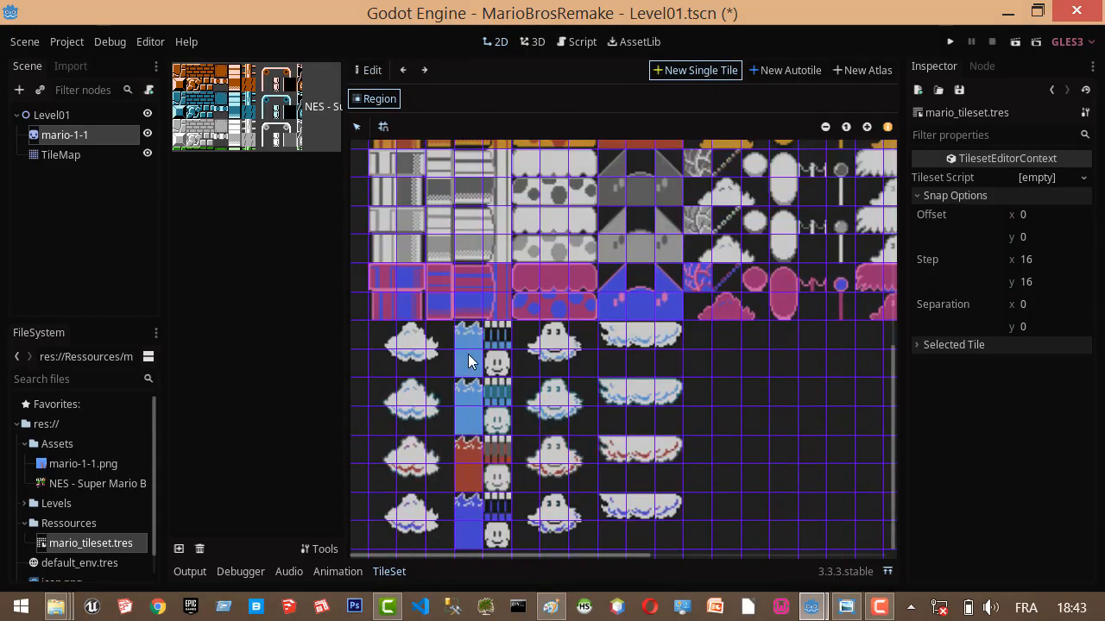
{"action": "left_click", "coordinate": [468, 358]}
{"action": "left_click", "coordinate": [690, 69]}
{"action": "left_click_drag", "start_coordinate": [372, 324], "coordinate": [450, 375]}
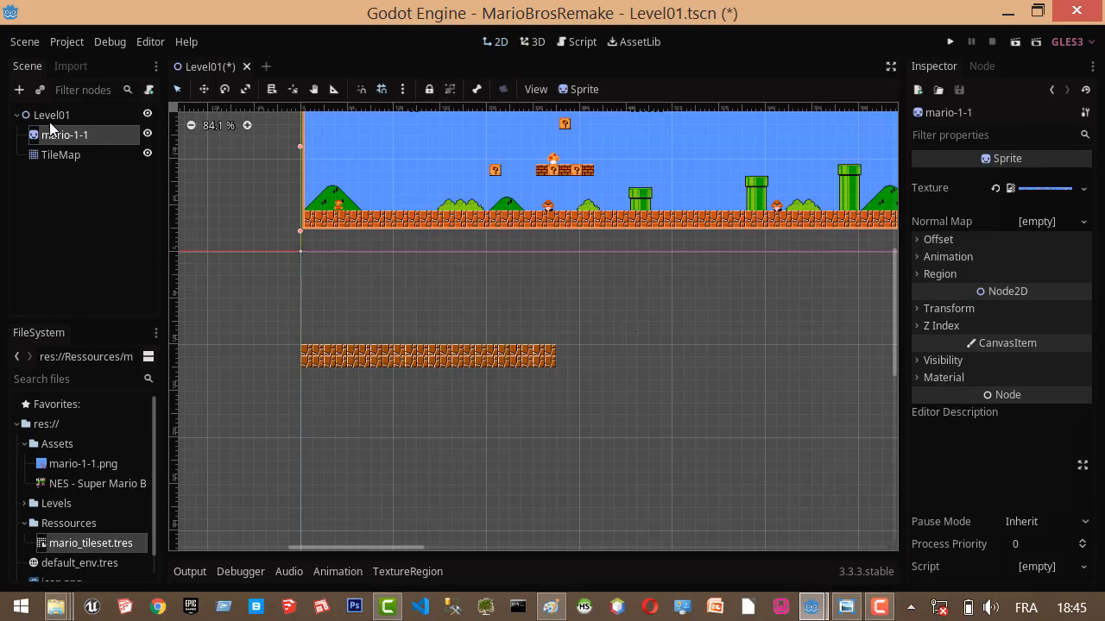
Paint a short two-row strip of ground tiles on the TileMap, and erase it together with the earlier ground rows.
{"action": "left_click", "coordinate": [59, 155]}
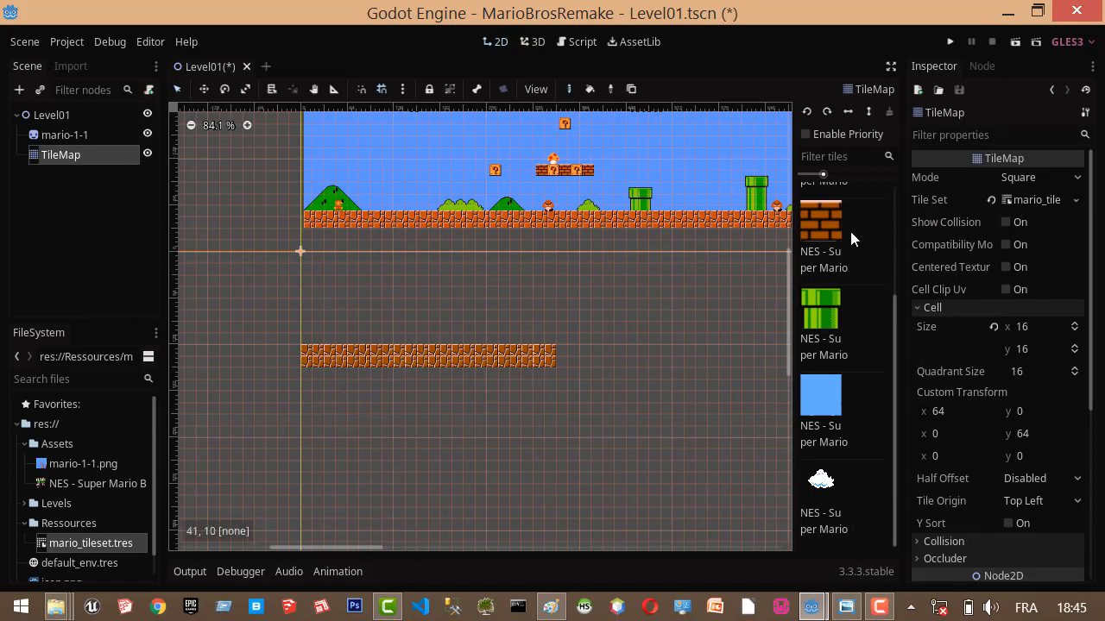
{"action": "scroll", "coordinate": [859, 332], "scroll_direction": "up", "scroll_amount": 3}
{"action": "scroll", "coordinate": [844, 228], "scroll_direction": "down", "scroll_amount": 3}
{"action": "scroll", "coordinate": [841, 384], "scroll_direction": "up", "scroll_amount": 2}
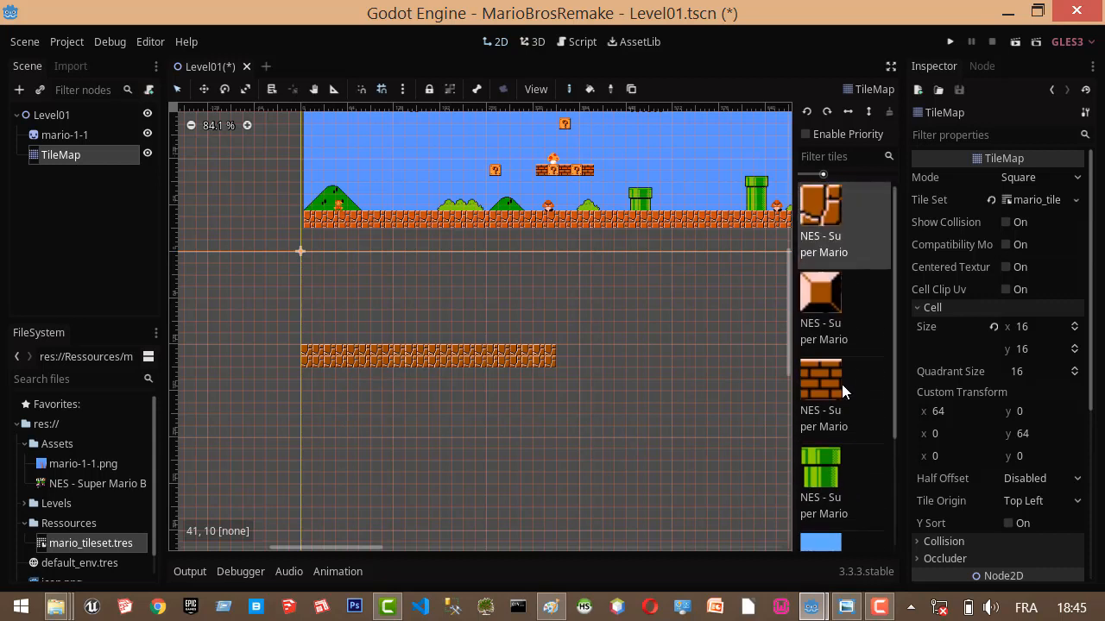
{"action": "left_click_drag", "start_coordinate": [307, 413], "coordinate": [353, 413]}
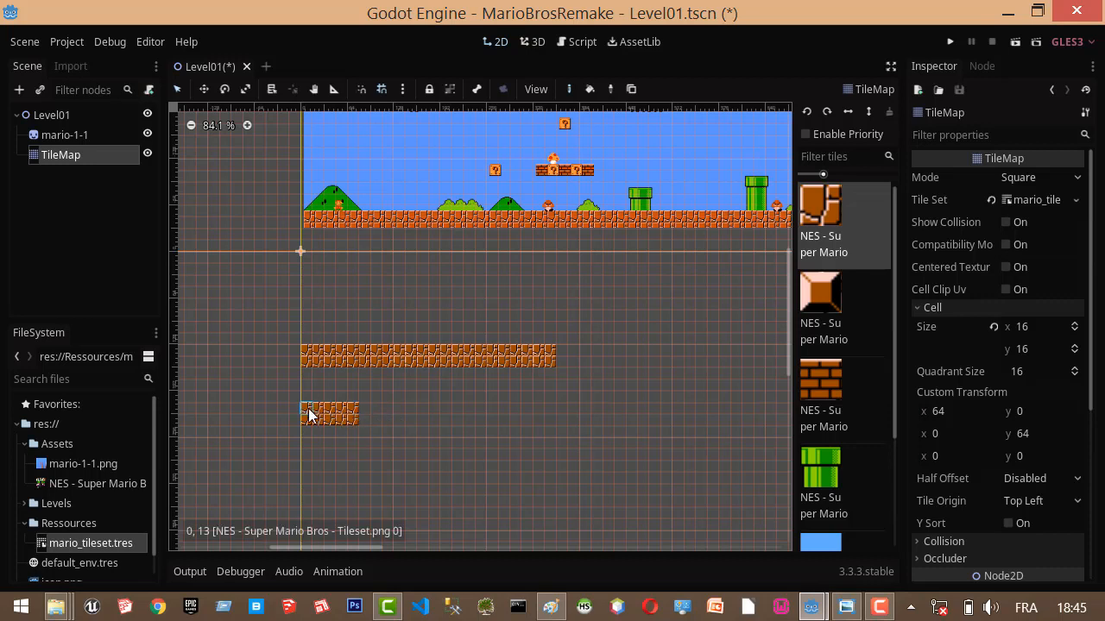
{"action": "mouse_move", "coordinate": [308, 414]}
{"action": "right_mouse_down"}
{"action": "mouse_move", "coordinate": [355, 407]}
{"action": "mouse_move", "coordinate": [310, 418]}
{"action": "right_mouse_up"}
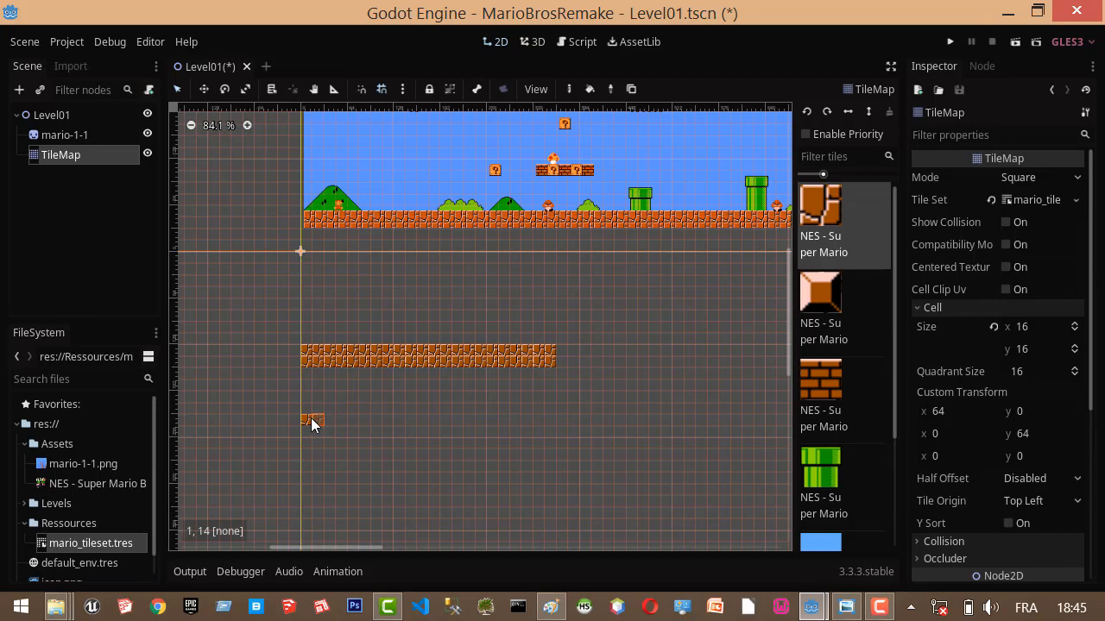
{"action": "mouse_move", "coordinate": [304, 357]}
{"action": "right_mouse_down"}
{"action": "mouse_move", "coordinate": [554, 349]}
{"action": "mouse_move", "coordinate": [529, 359]}
{"action": "mouse_move", "coordinate": [329, 362]}
{"action": "right_mouse_up"}
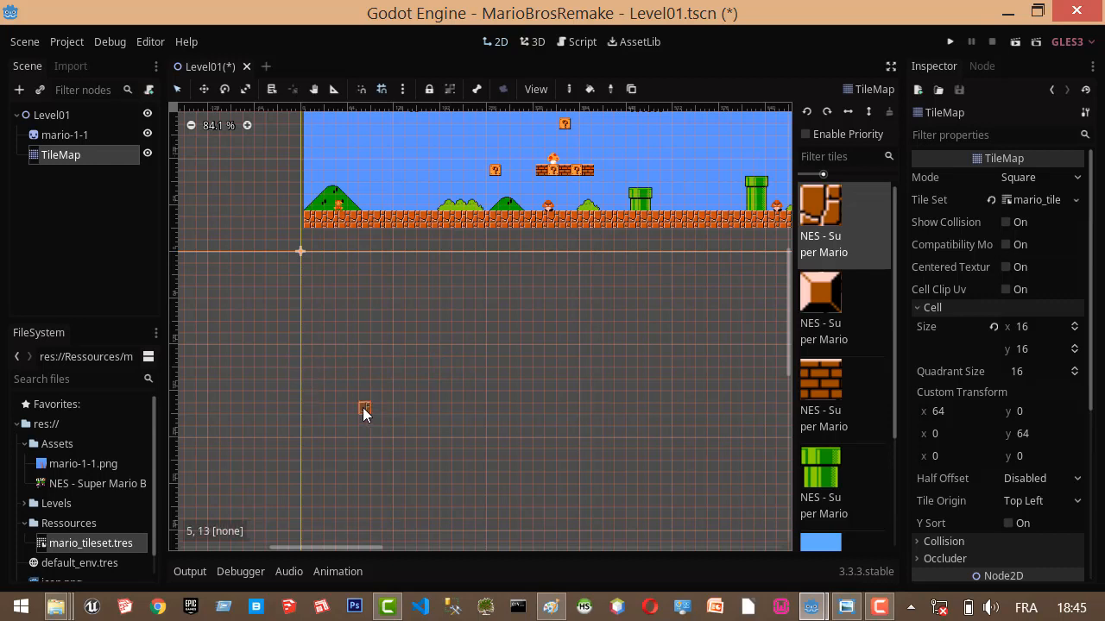
Paint two rows of ground tiles about 27 cells long in TileMap rows 14 and 15, starting at the vertical axis.
{"action": "scroll", "coordinate": [473, 327], "scroll_direction": "down", "scroll_amount": 2}
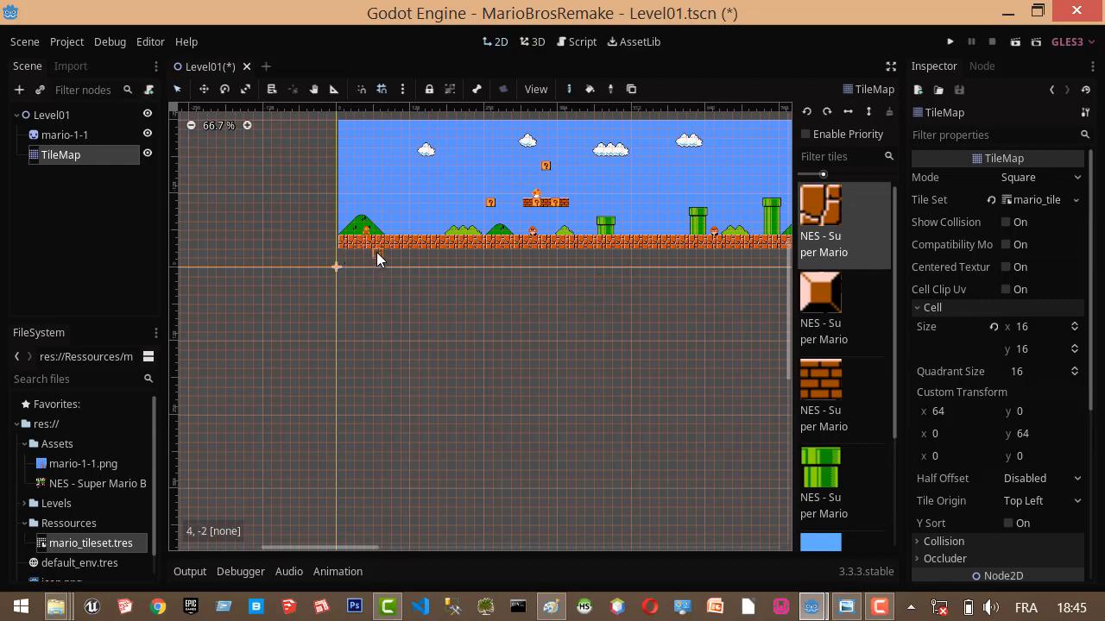
{"action": "scroll", "coordinate": [337, 278], "scroll_direction": "up", "scroll_amount": 1}
{"action": "scroll", "coordinate": [391, 256], "scroll_direction": "up", "scroll_amount": 3}
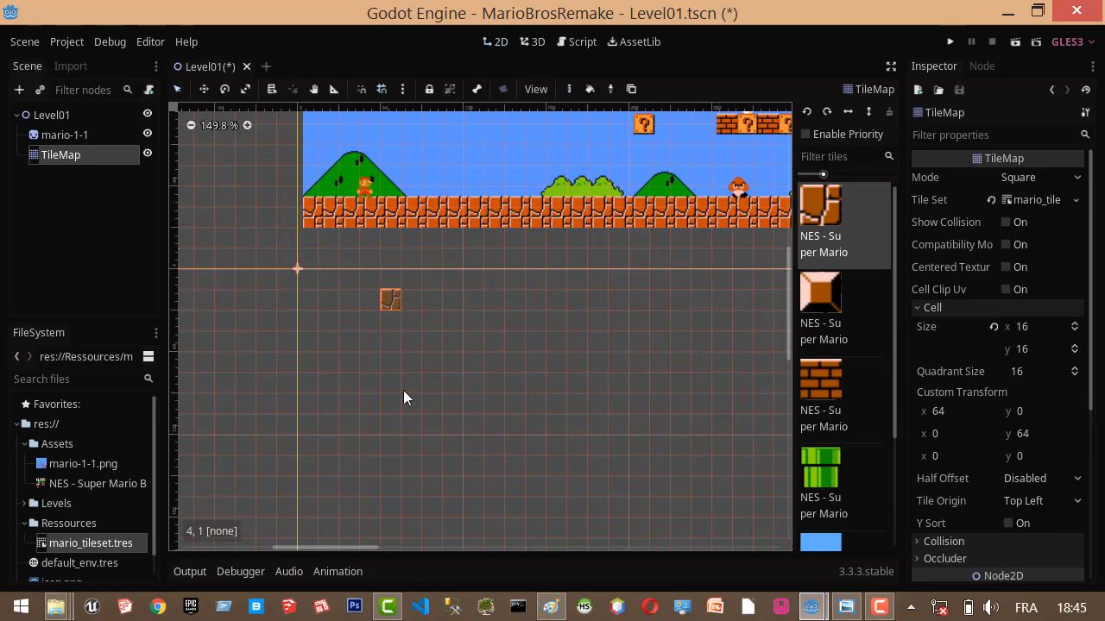
{"action": "scroll", "coordinate": [407, 403], "scroll_direction": "down", "scroll_amount": 1}
{"action": "scroll", "coordinate": [426, 462], "scroll_direction": "down", "scroll_amount": 1}
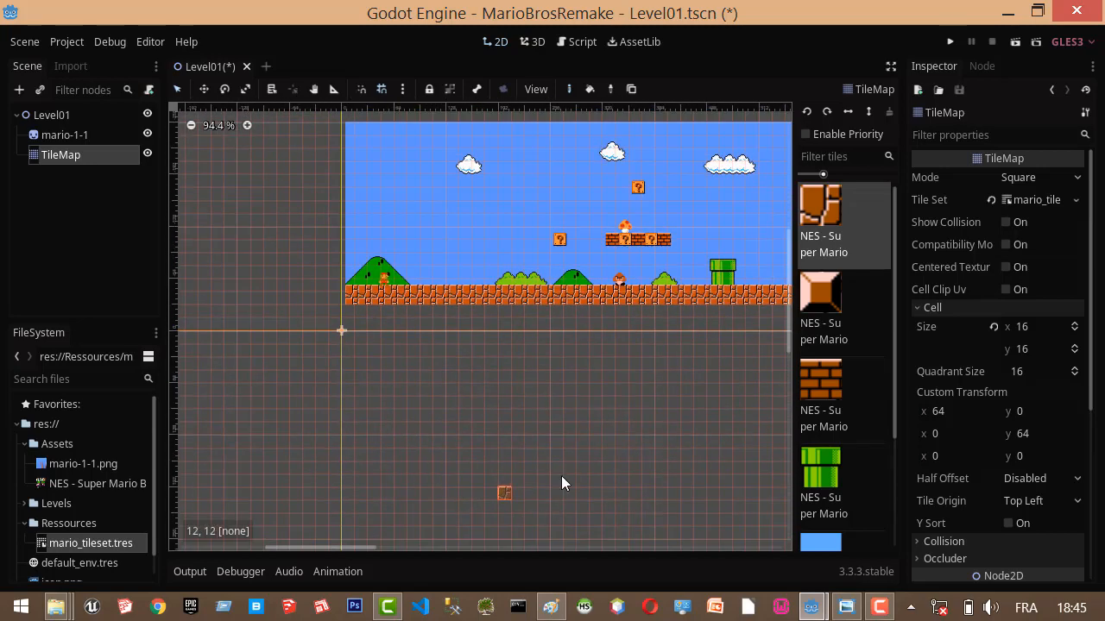
{"action": "left_click_drag", "start_coordinate": [791, 265], "coordinate": [787, 303]}
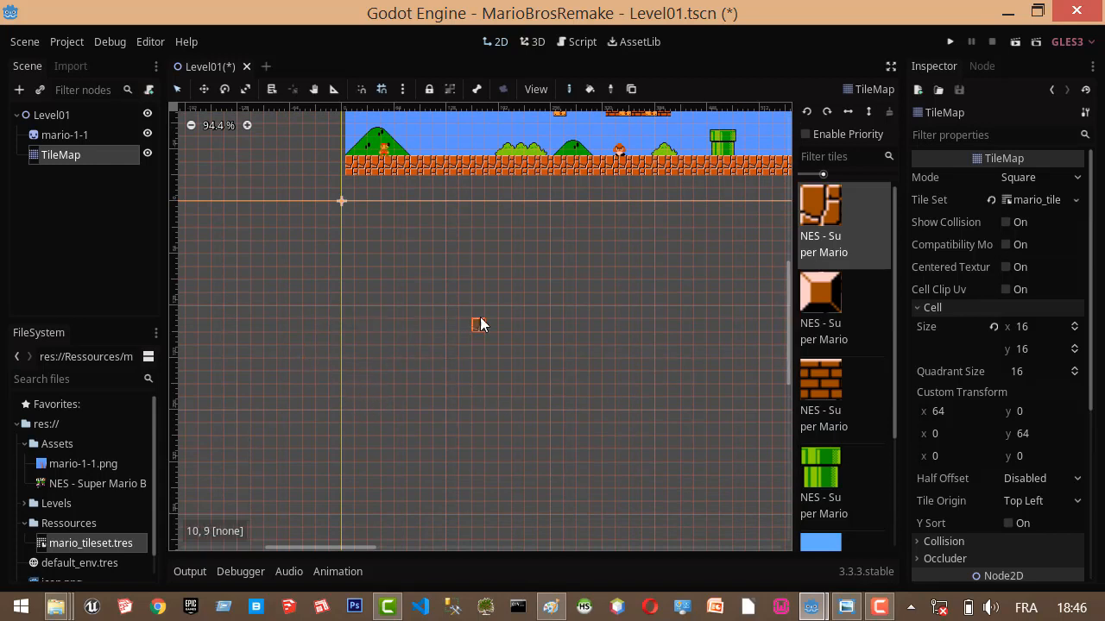
{"action": "left_click_drag", "start_coordinate": [344, 396], "coordinate": [651, 392]}
{"action": "left_click", "coordinate": [683, 387]}
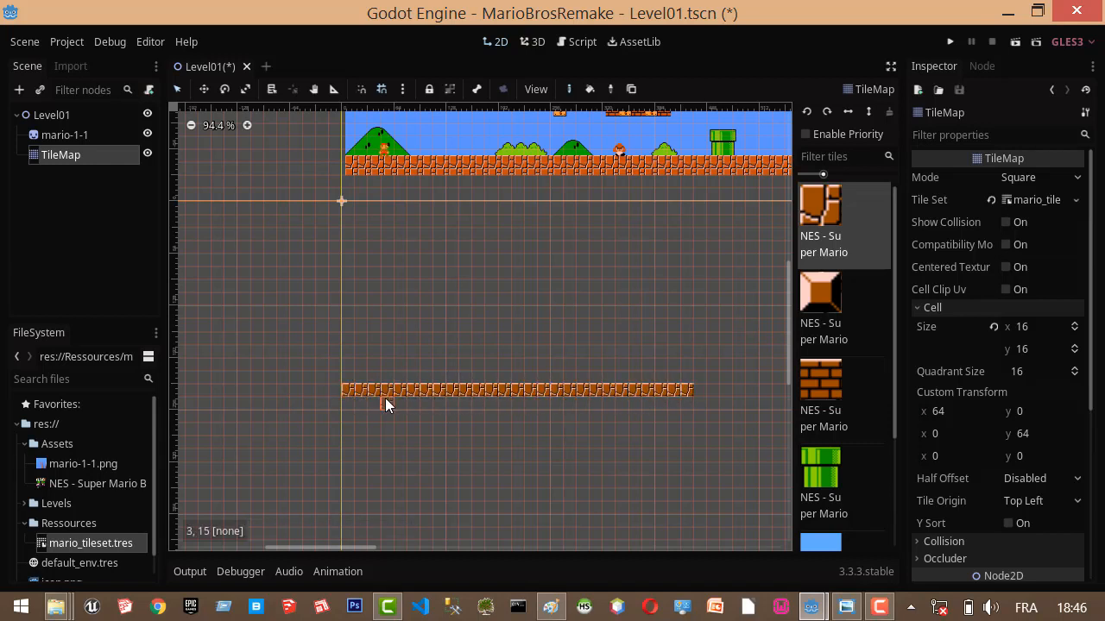
{"action": "left_click_drag", "start_coordinate": [353, 404], "coordinate": [687, 408]}
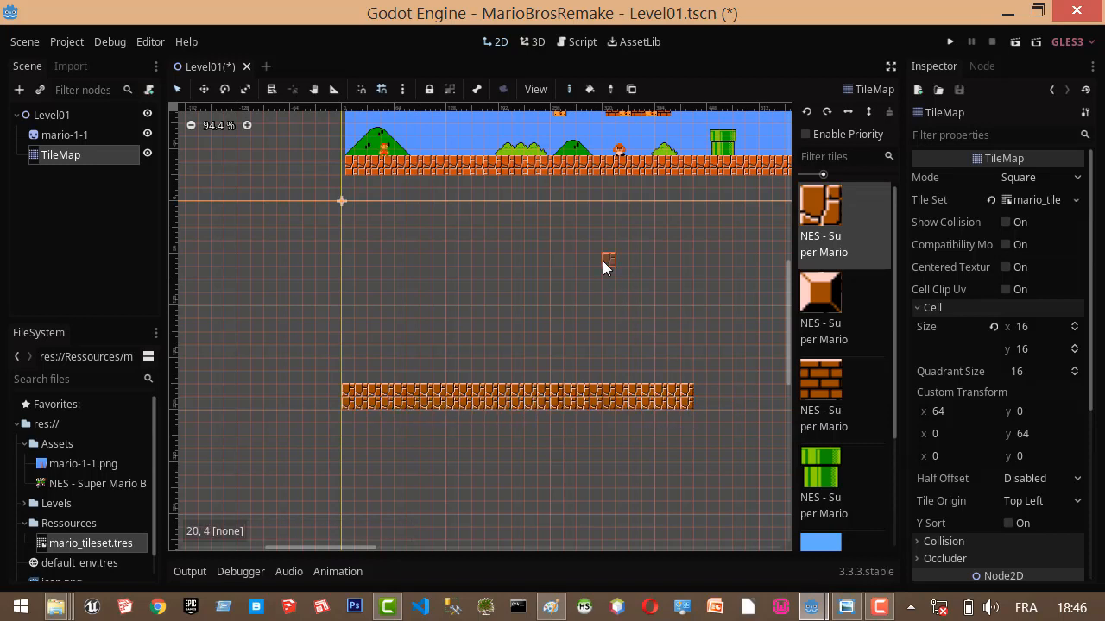
{"action": "scroll", "coordinate": [722, 431], "scroll_direction": "down", "scroll_amount": 4}
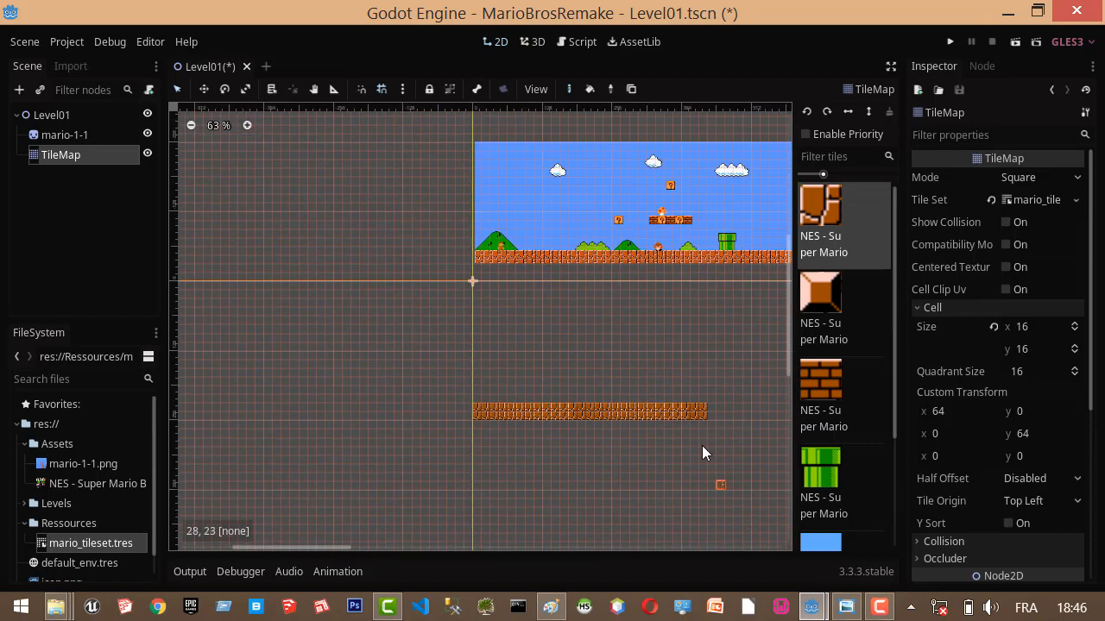
{"action": "middle_click_drag", "start_coordinate": [740, 411], "coordinate": [434, 366]}
{"action": "scroll", "coordinate": [434, 366], "scroll_direction": "up", "scroll_amount": 1}
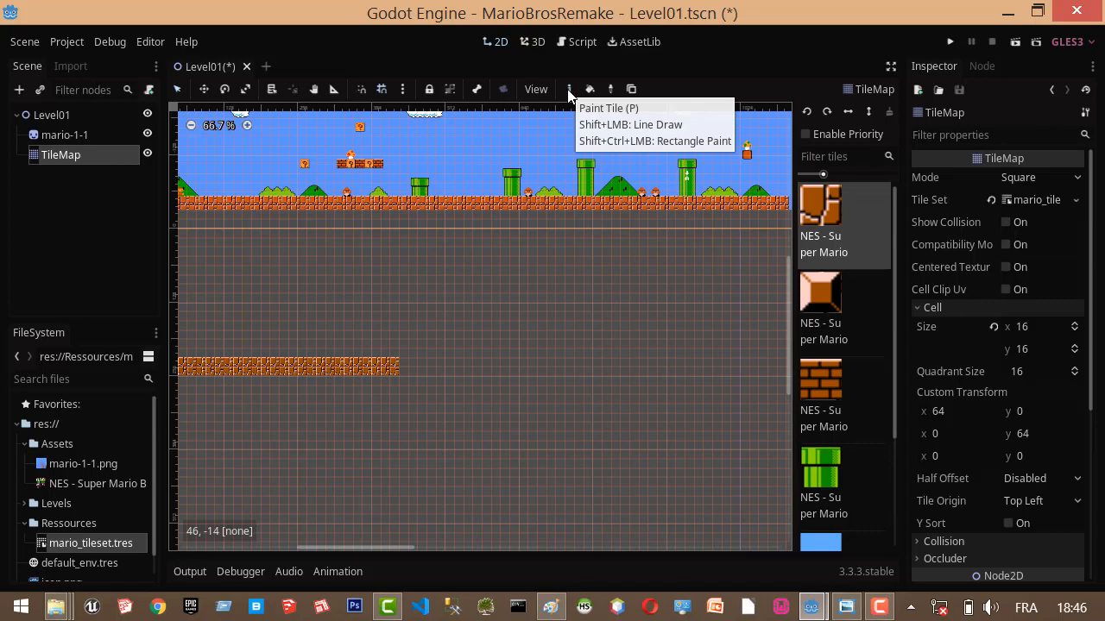
Extend the two ground rows to about 69 cells, leave a two-cell gap, and paint a second ground section about 15 cells long.
{"action": "left_click", "coordinate": [634, 346]}
{"action": "scroll", "coordinate": [648, 344], "scroll_direction": "down", "scroll_amount": 1}
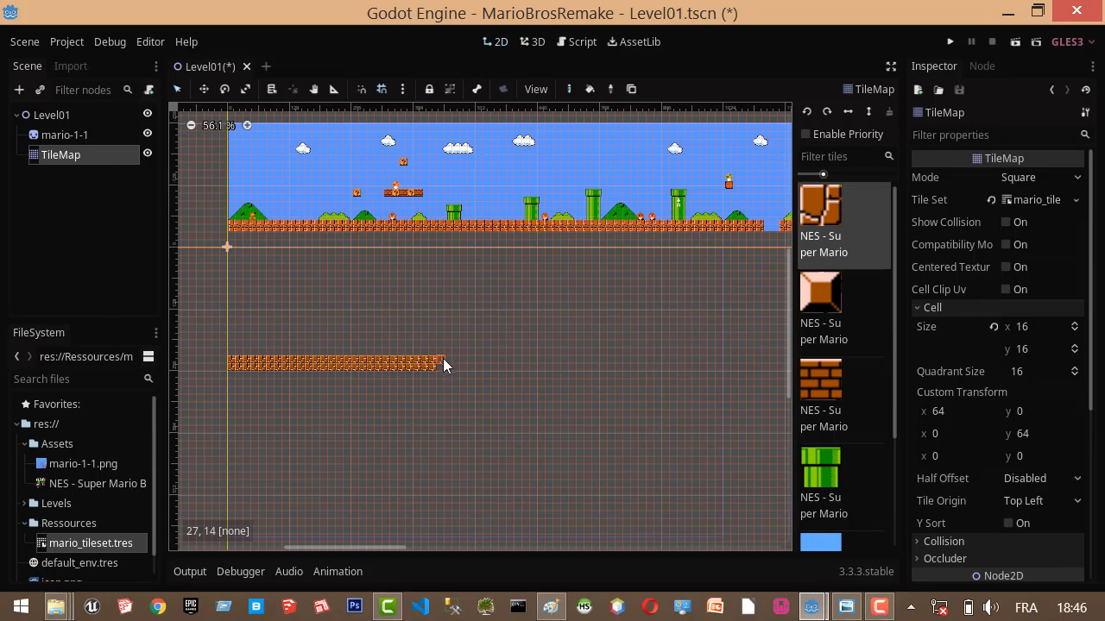
{"action": "left_click_drag", "start_coordinate": [445, 363], "coordinate": [755, 363], "text": "shift"}
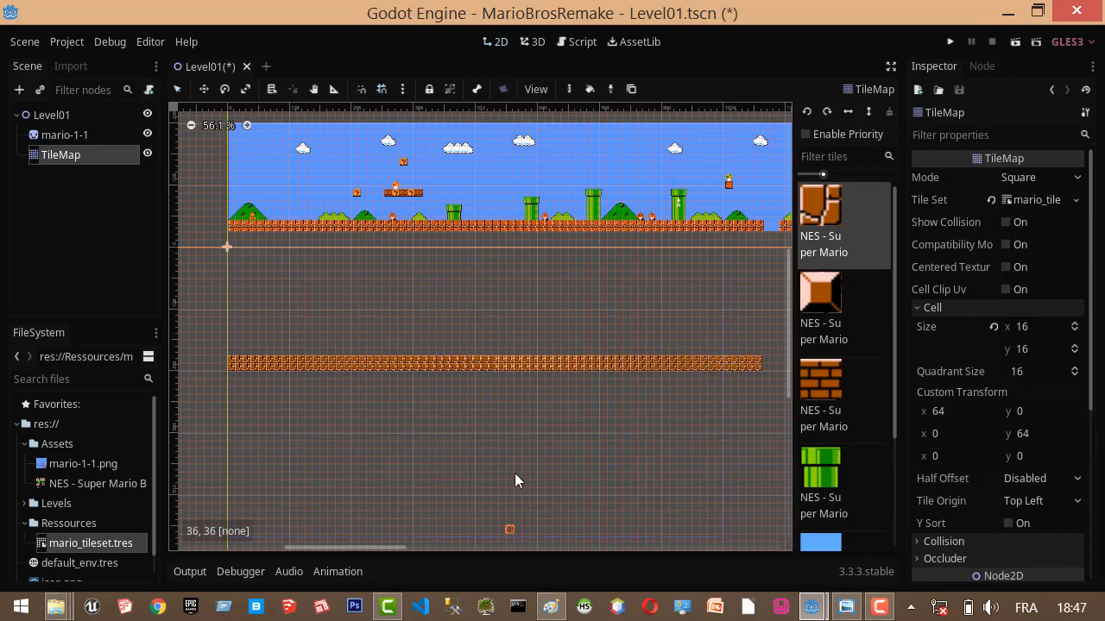
{"action": "left_click_drag", "start_coordinate": [384, 548], "coordinate": [475, 553]}
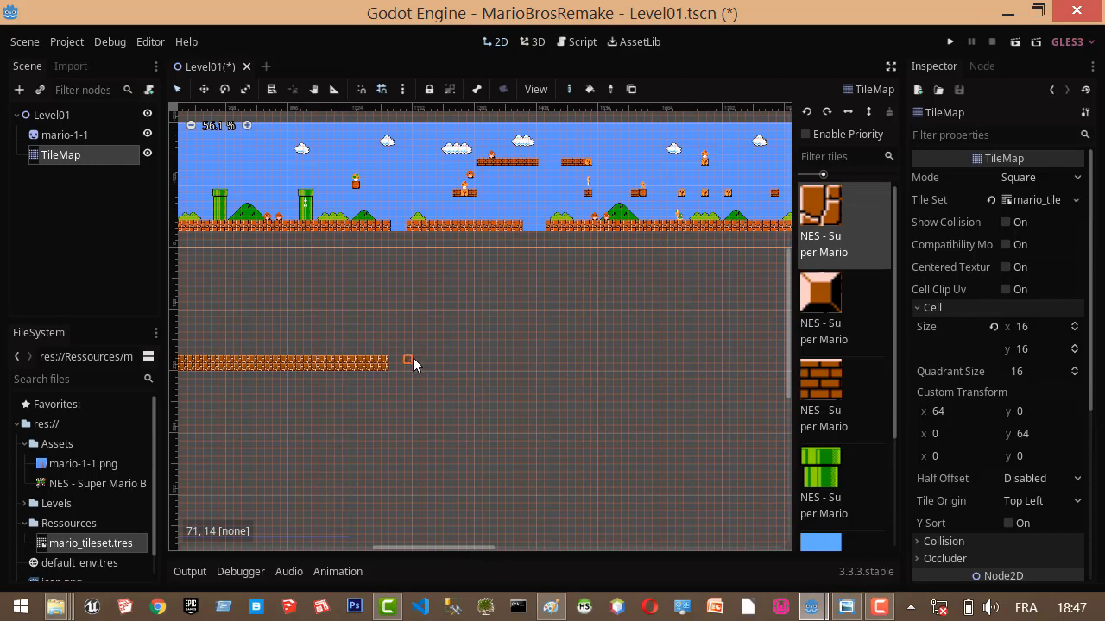
{"action": "left_click_drag", "start_coordinate": [413, 357], "coordinate": [514, 360], "text": "shift"}
{"action": "left_click_drag", "start_coordinate": [449, 373], "coordinate": [515, 366], "text": "shift"}
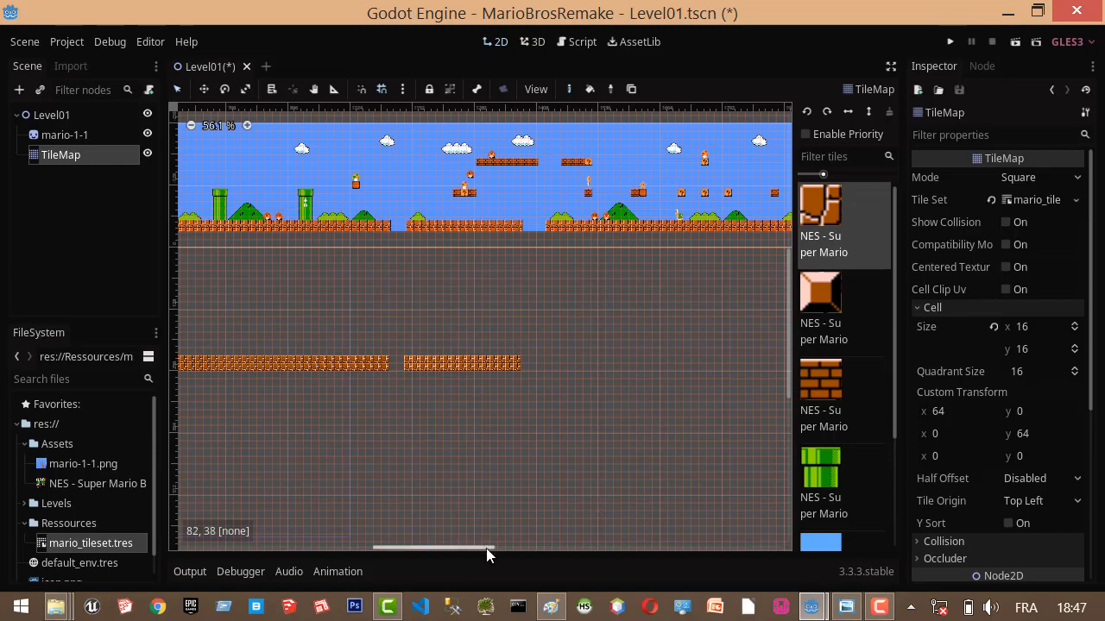
Paint a third two-row ground section about 49 cells long in rows 14 and 15, starting at column 89.
{"action": "left_click_drag", "start_coordinate": [486, 548], "coordinate": [528, 554]}
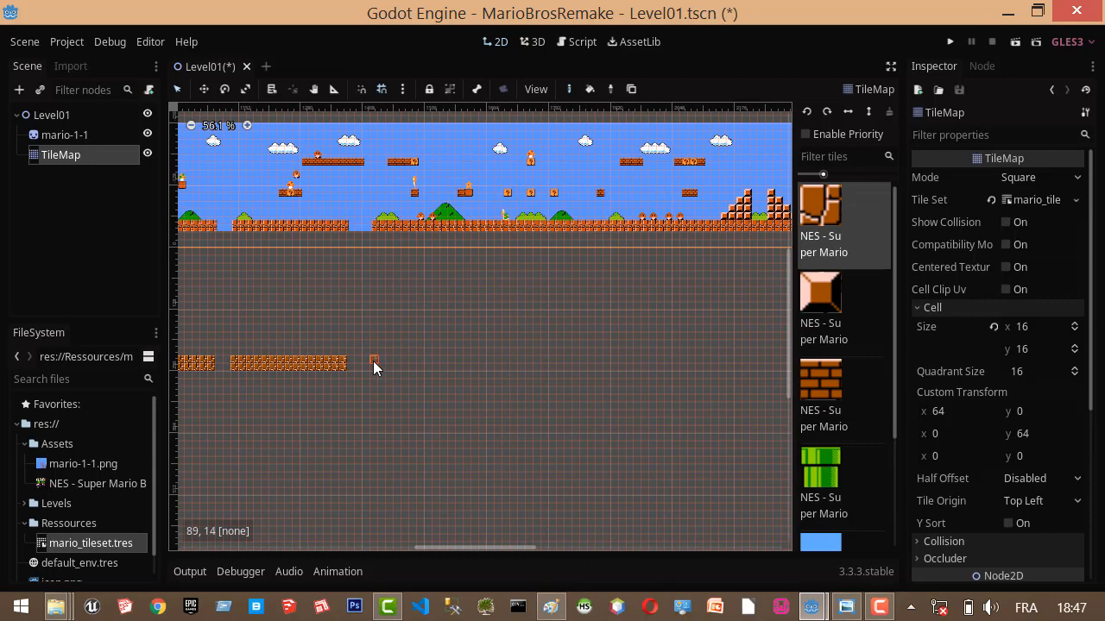
{"action": "left_click_drag", "start_coordinate": [373, 361], "coordinate": [745, 359], "text": "shift"}
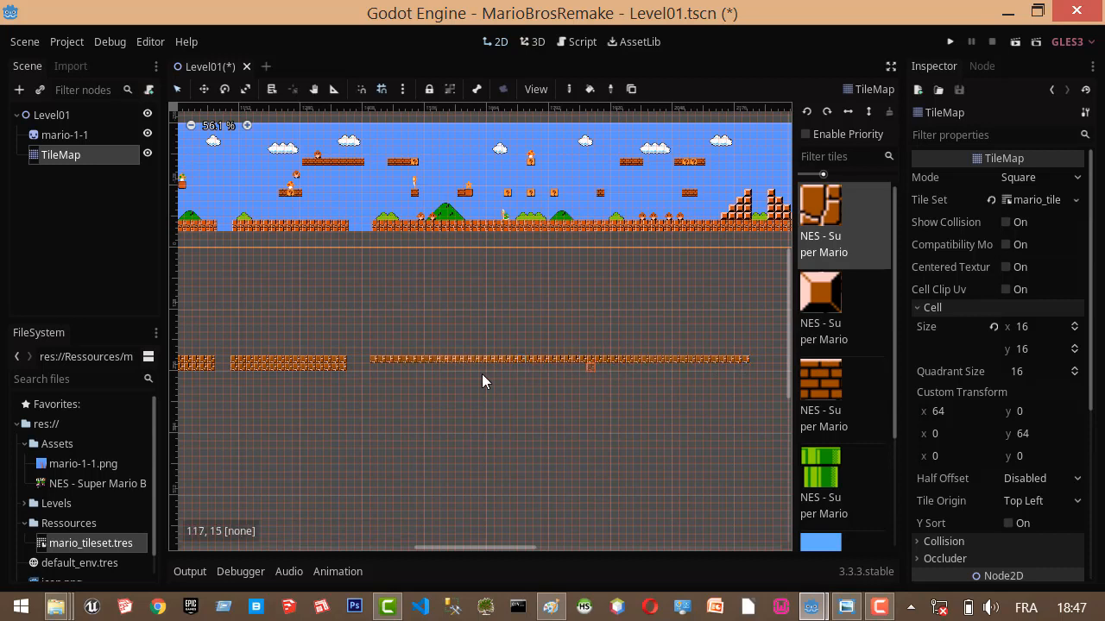
{"action": "left_click_drag", "start_coordinate": [377, 366], "coordinate": [744, 370], "text": "shift"}
Examine the start of the reference level and check the tile list for the blocks it needs.
{"action": "left_click_drag", "start_coordinate": [496, 549], "coordinate": [324, 548]}
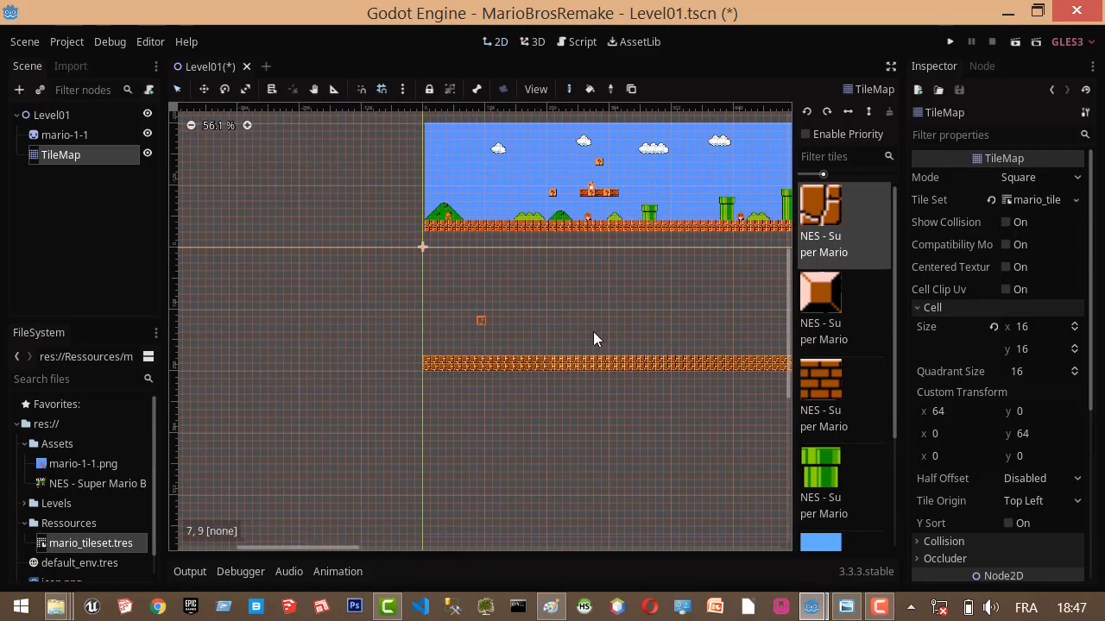
{"action": "scroll", "coordinate": [573, 333], "scroll_direction": "up", "scroll_amount": 1}
{"action": "scroll", "coordinate": [583, 315], "scroll_direction": "up", "scroll_amount": 9}
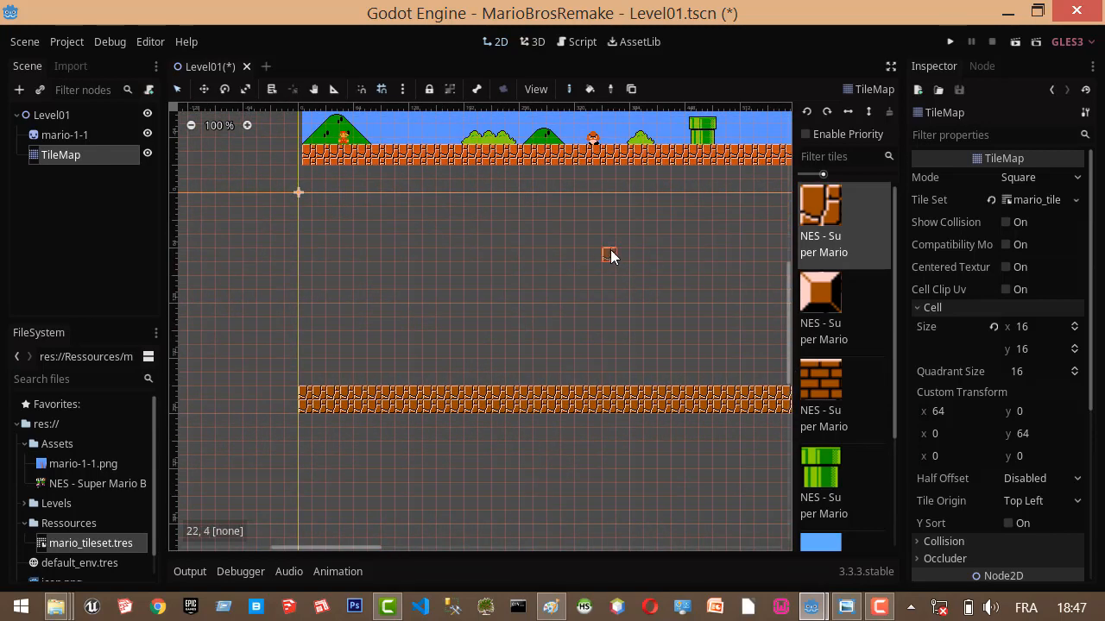
{"action": "middle_click_drag", "start_coordinate": [609, 255], "coordinate": [511, 356]}
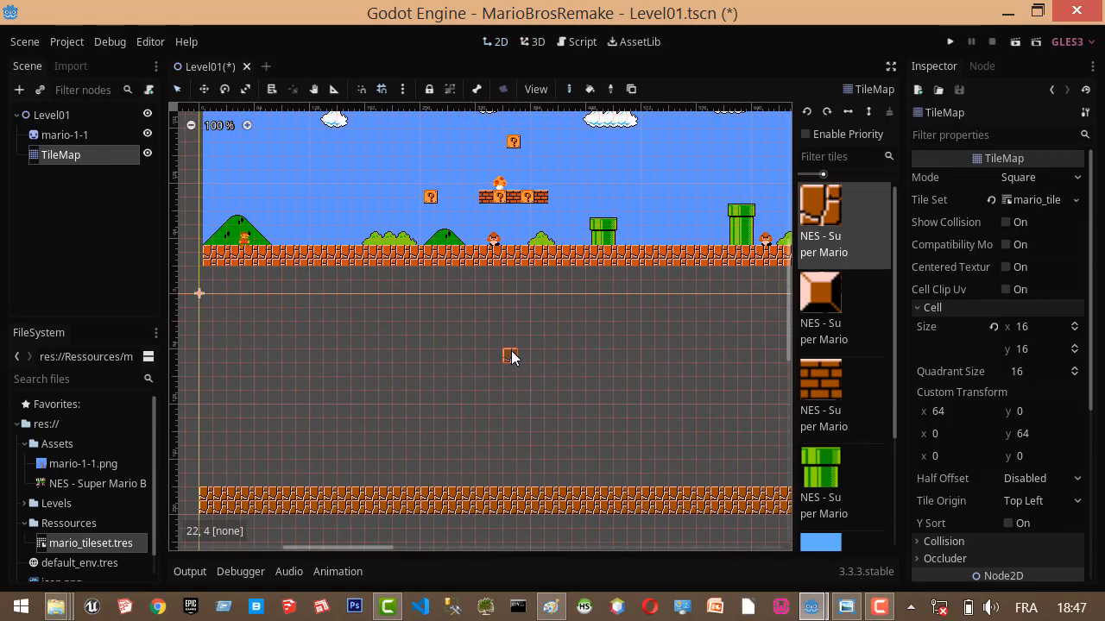
{"action": "scroll", "coordinate": [839, 414], "scroll_direction": "down", "scroll_amount": 4}
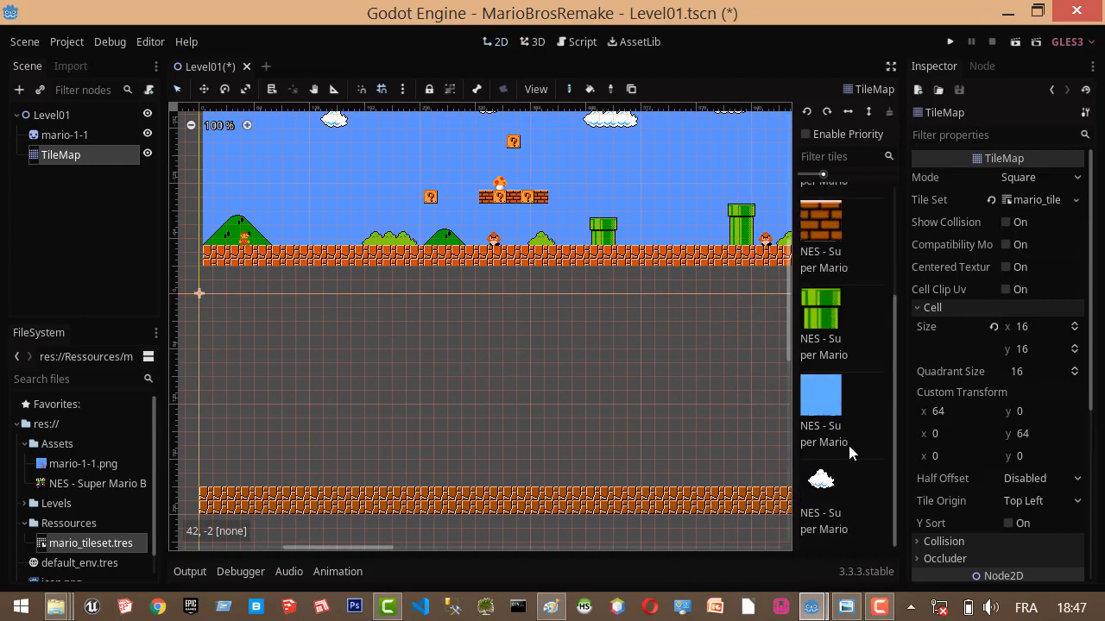
{"action": "scroll", "coordinate": [847, 428], "scroll_direction": "up", "scroll_amount": 2}
{"action": "scroll", "coordinate": [846, 345], "scroll_direction": "down", "scroll_amount": 2}
{"action": "scroll", "coordinate": [849, 384], "scroll_direction": "up", "scroll_amount": 2}
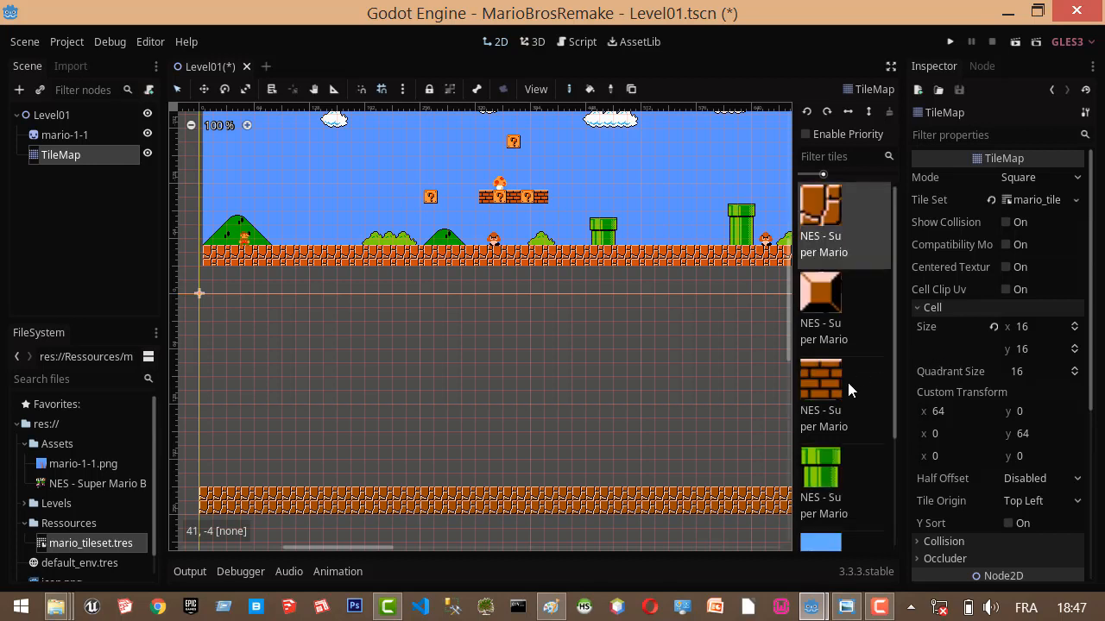
Open mario_tileset.tres for editing and add a one-cell single tile for the first orange question-mark block in the sprite sheet.
{"action": "double_click", "coordinate": [85, 544]}
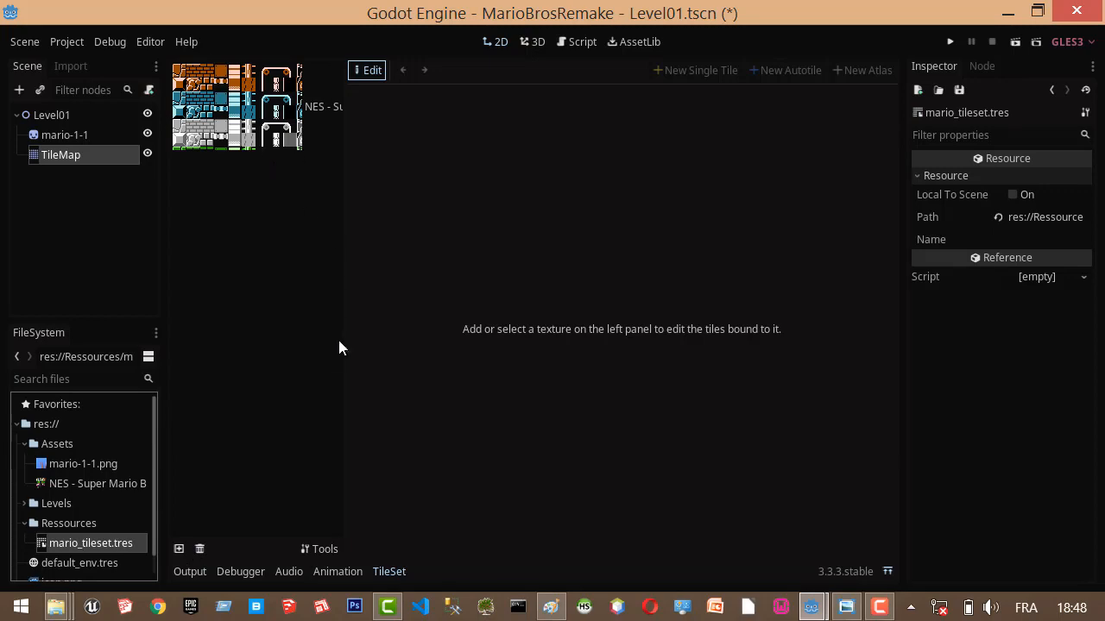
{"action": "left_click", "coordinate": [238, 106]}
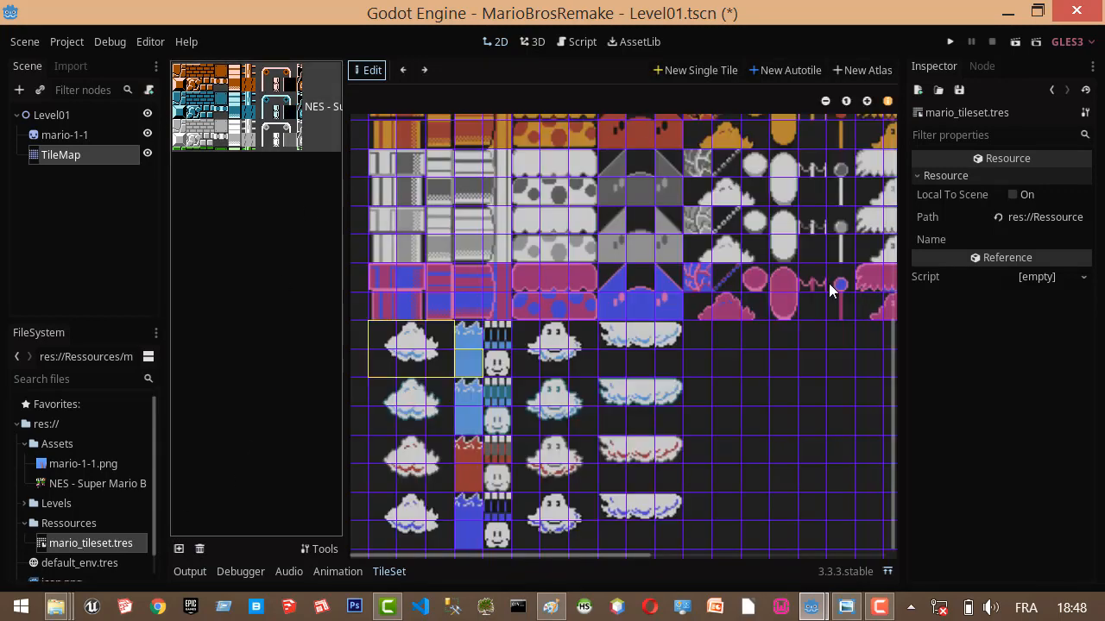
{"action": "scroll", "coordinate": [661, 291], "scroll_direction": "up", "scroll_amount": 5}
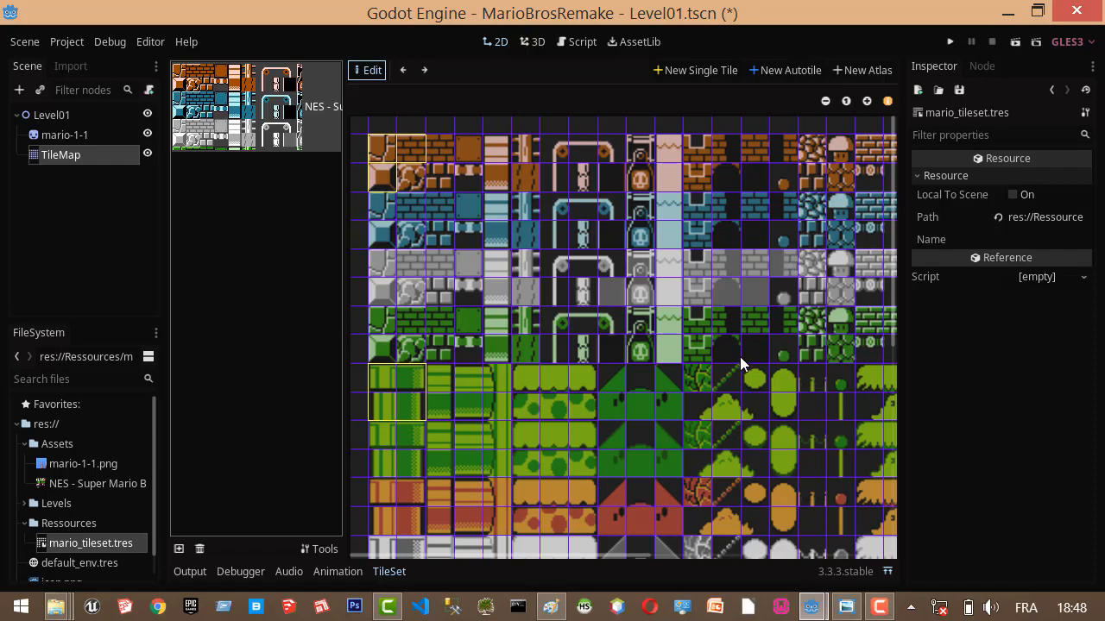
{"action": "scroll", "coordinate": [740, 357], "scroll_direction": "down", "scroll_amount": 3}
{"action": "scroll", "coordinate": [740, 357], "scroll_direction": "up", "scroll_amount": 3}
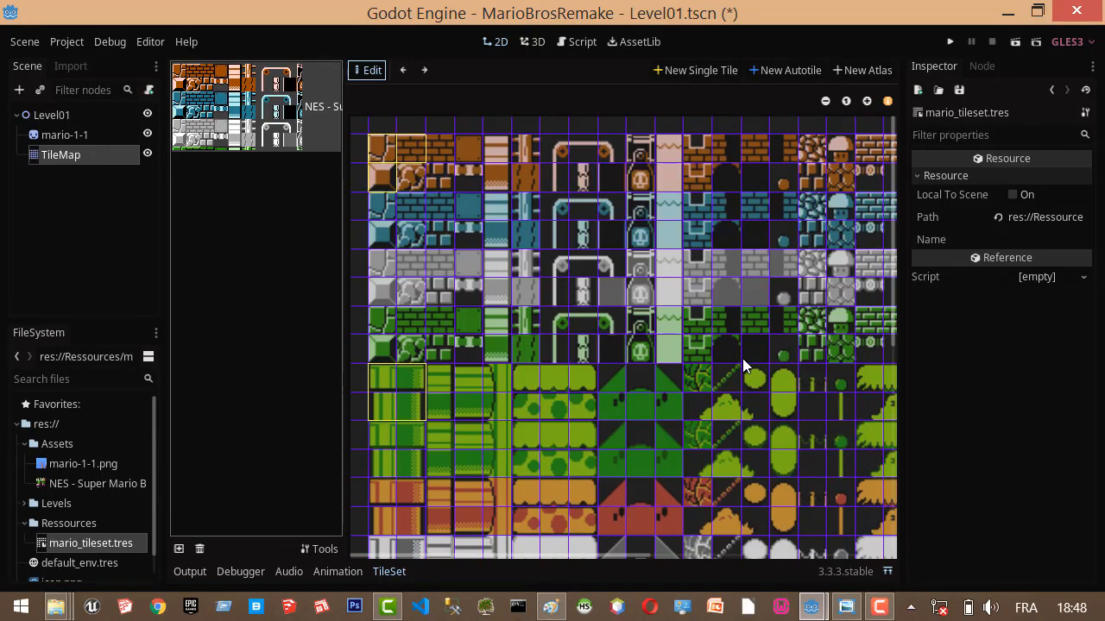
{"action": "left_click", "coordinate": [825, 101]}
{"action": "left_click", "coordinate": [825, 101]}
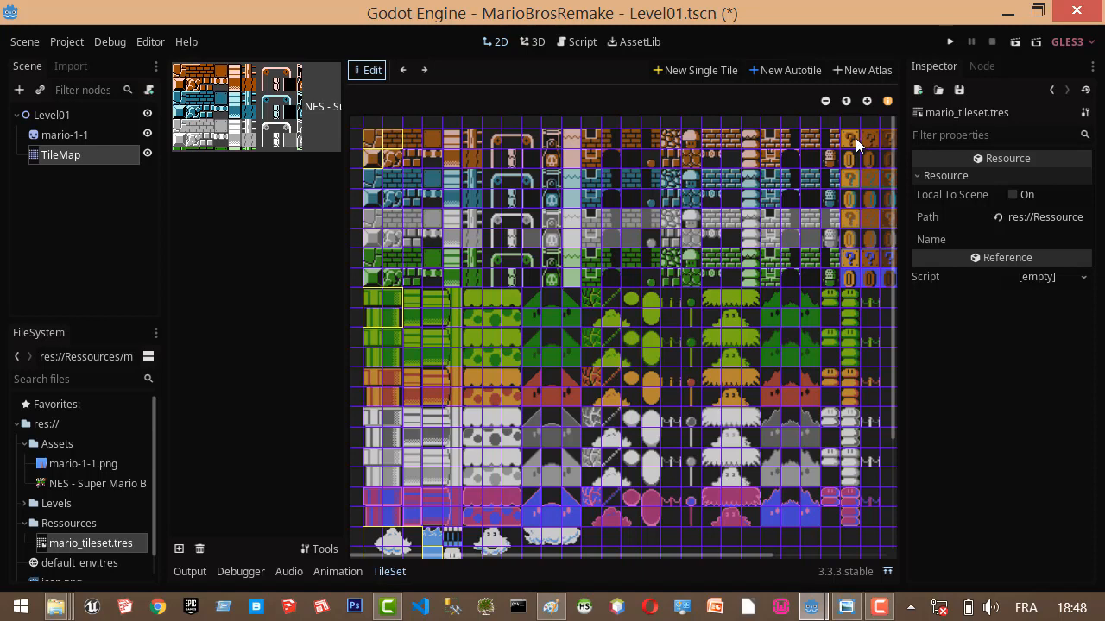
{"action": "left_click", "coordinate": [701, 73]}
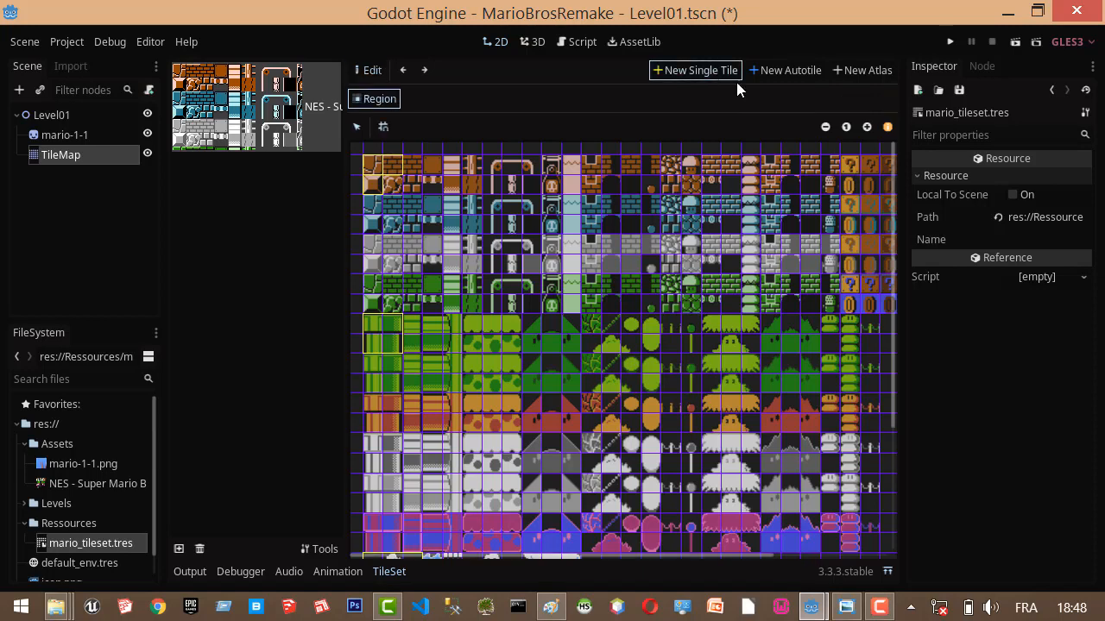
{"action": "left_click", "coordinate": [848, 166]}
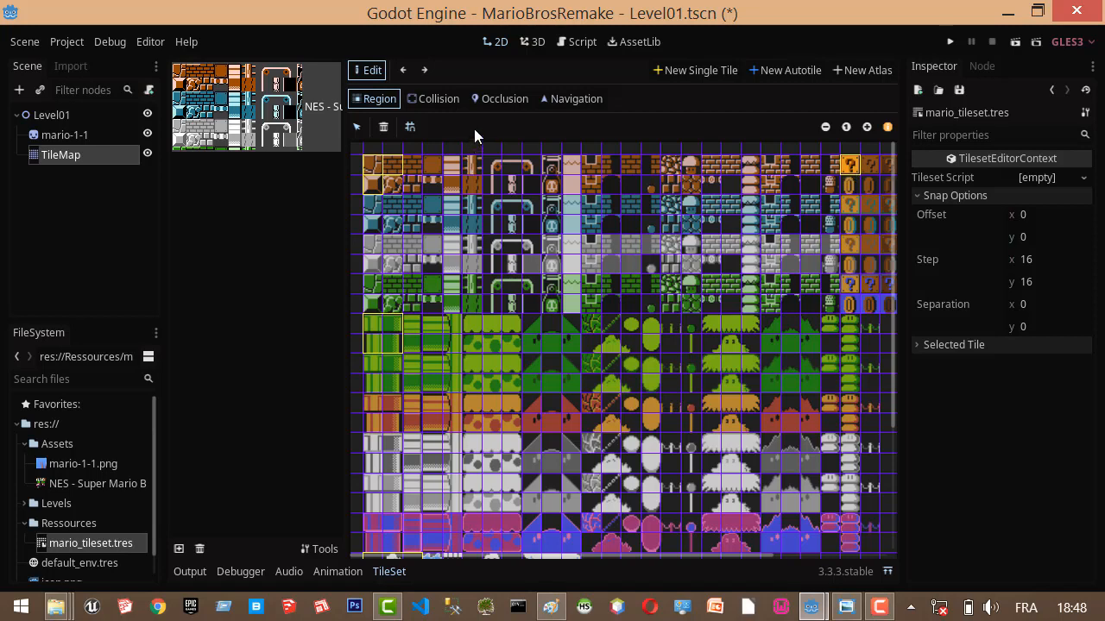
Draw a rectangular collision shape covering the question-mark block tile, and save the tileset resource.
{"action": "left_click", "coordinate": [433, 96]}
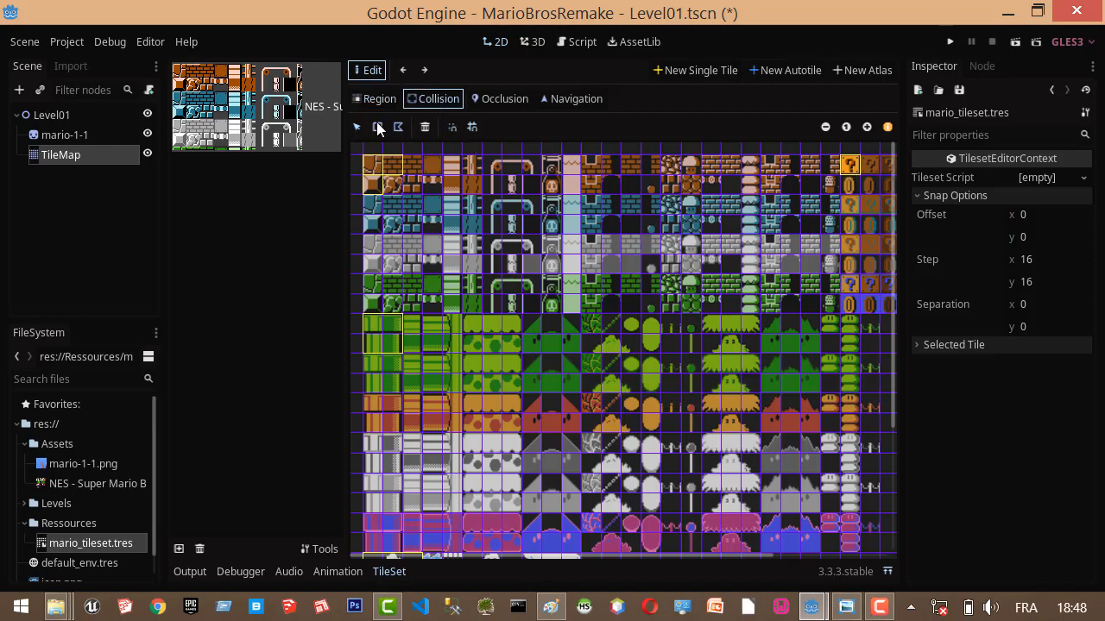
{"action": "left_click", "coordinate": [377, 125]}
{"action": "left_click_drag", "start_coordinate": [841, 158], "coordinate": [861, 174]}
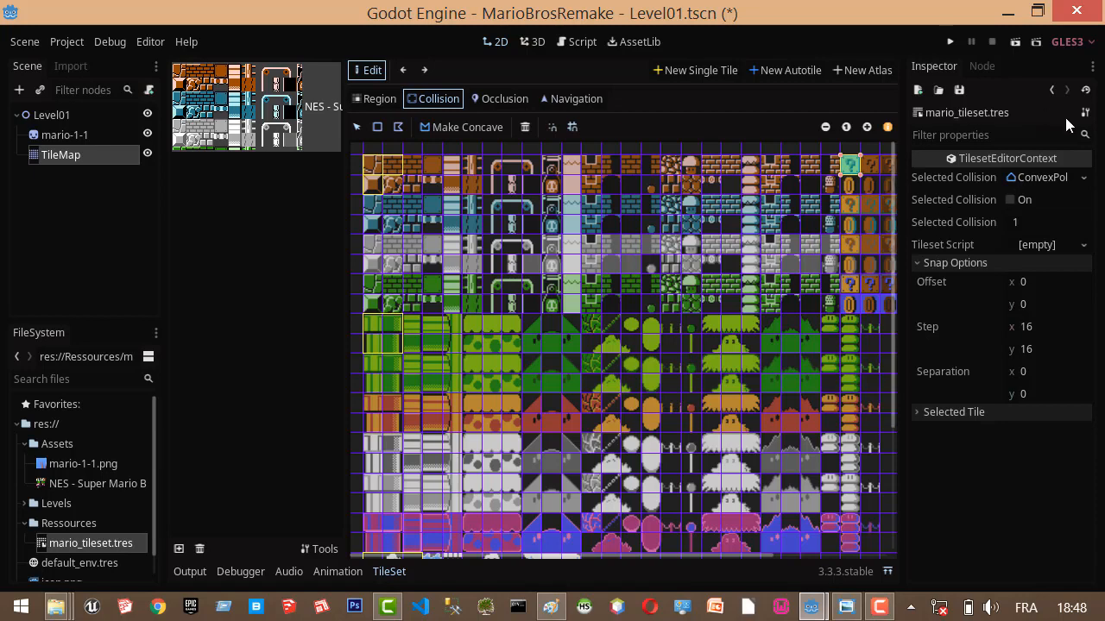
{"action": "left_click", "coordinate": [956, 90]}
{"action": "left_click", "coordinate": [966, 110]}
Paint question-mark blocks on the TileMap at cells 16, 10; 21, 10; 23, 10; and 22, 6.
{"action": "left_click", "coordinate": [74, 150]}
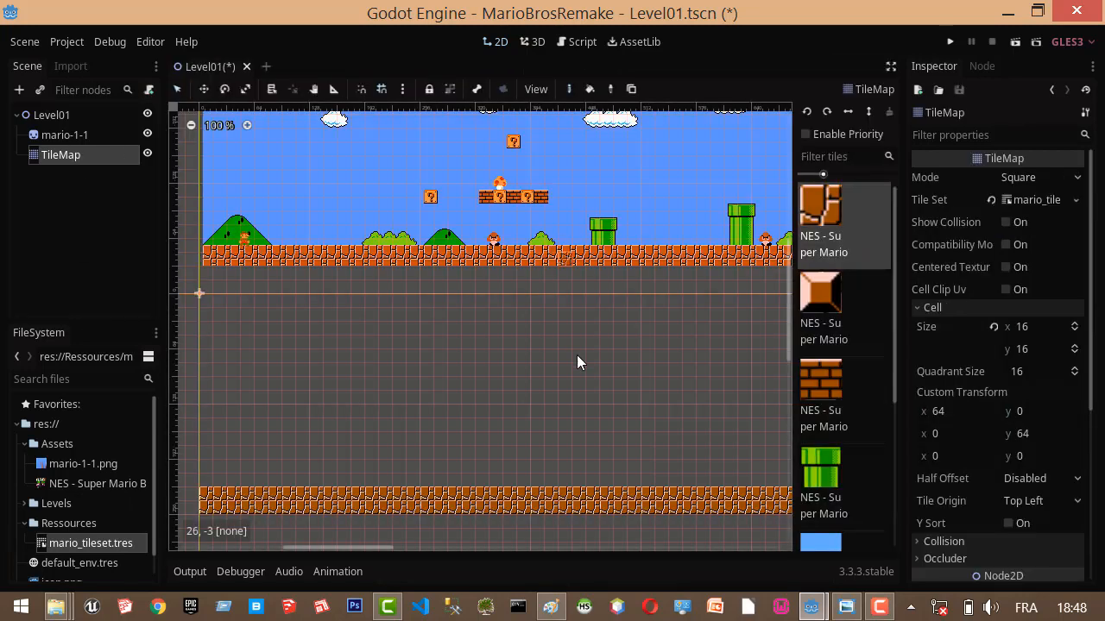
{"action": "scroll", "coordinate": [863, 345], "scroll_direction": "down", "scroll_amount": 3}
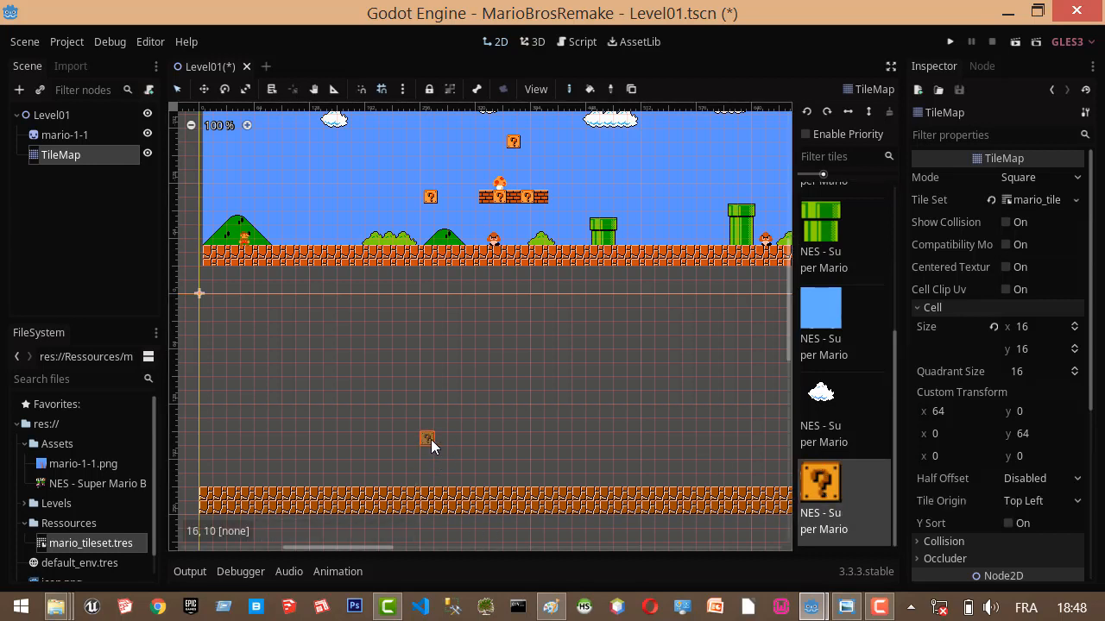
{"action": "left_click", "coordinate": [431, 439]}
{"action": "left_click", "coordinate": [501, 441]}
{"action": "left_click", "coordinate": [524, 439]}
{"action": "left_click", "coordinate": [511, 385]}
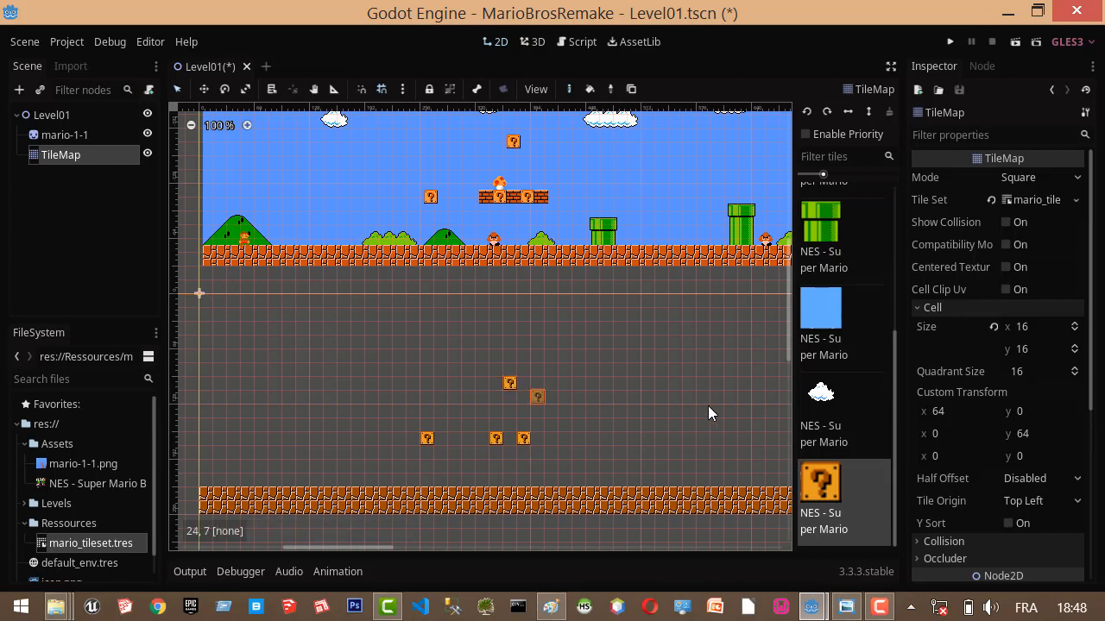
Paint orange brick tiles at cells 20, 10; 22, 10; and 24, 10 around the two neighbouring question-mark blocks.
{"action": "scroll", "coordinate": [852, 393], "scroll_direction": "up", "scroll_amount": 3}
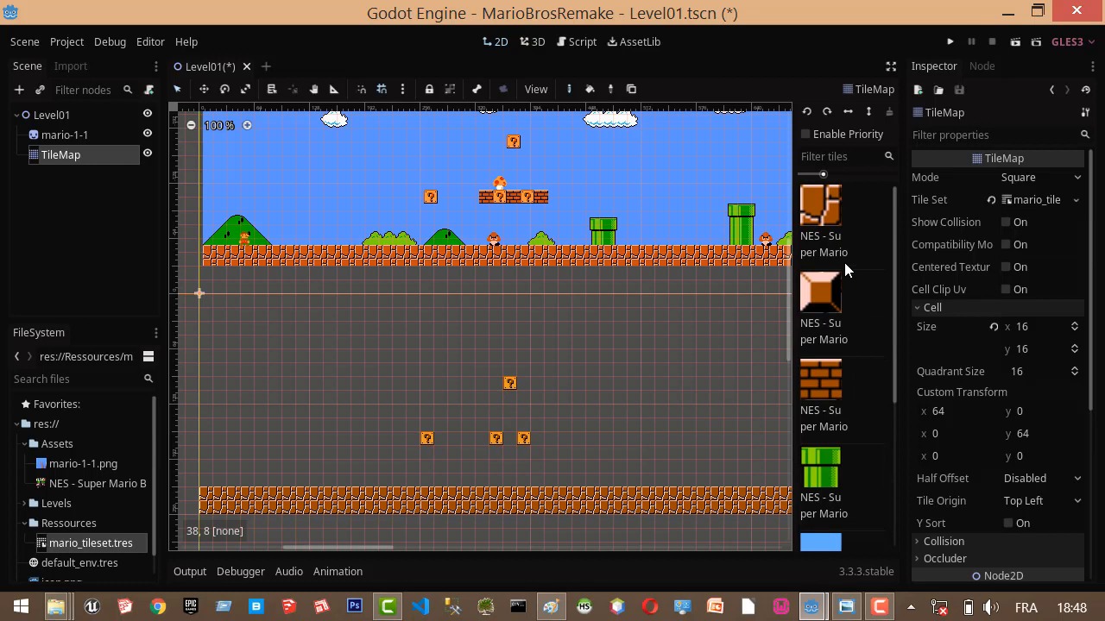
{"action": "left_click", "coordinate": [824, 384]}
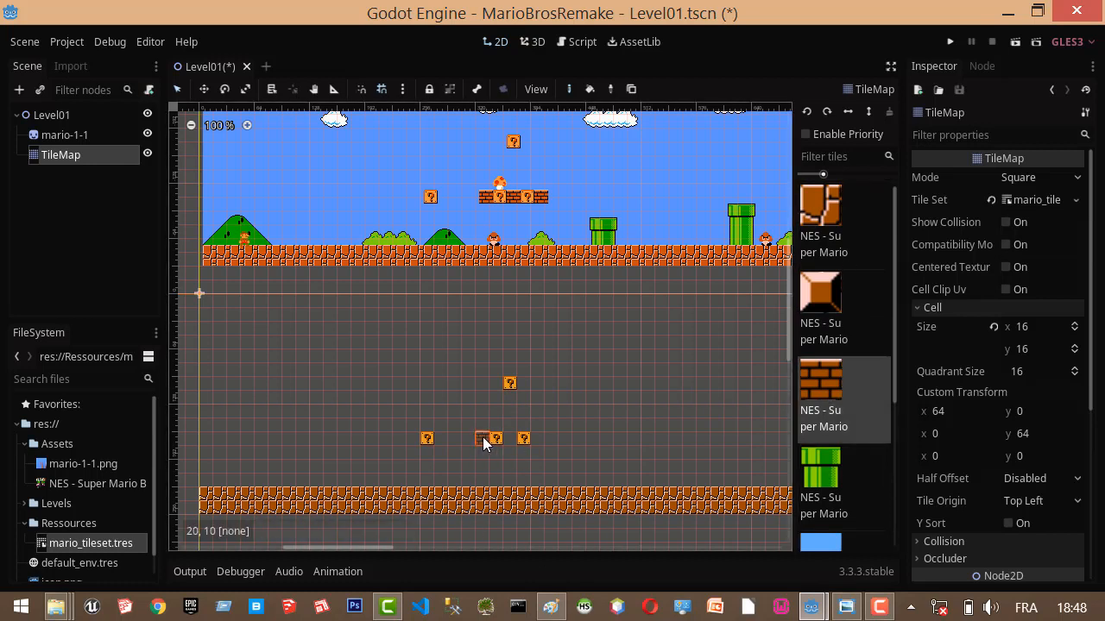
{"action": "left_click", "coordinate": [482, 437]}
{"action": "left_click", "coordinate": [511, 436]}
{"action": "left_click", "coordinate": [541, 435]}
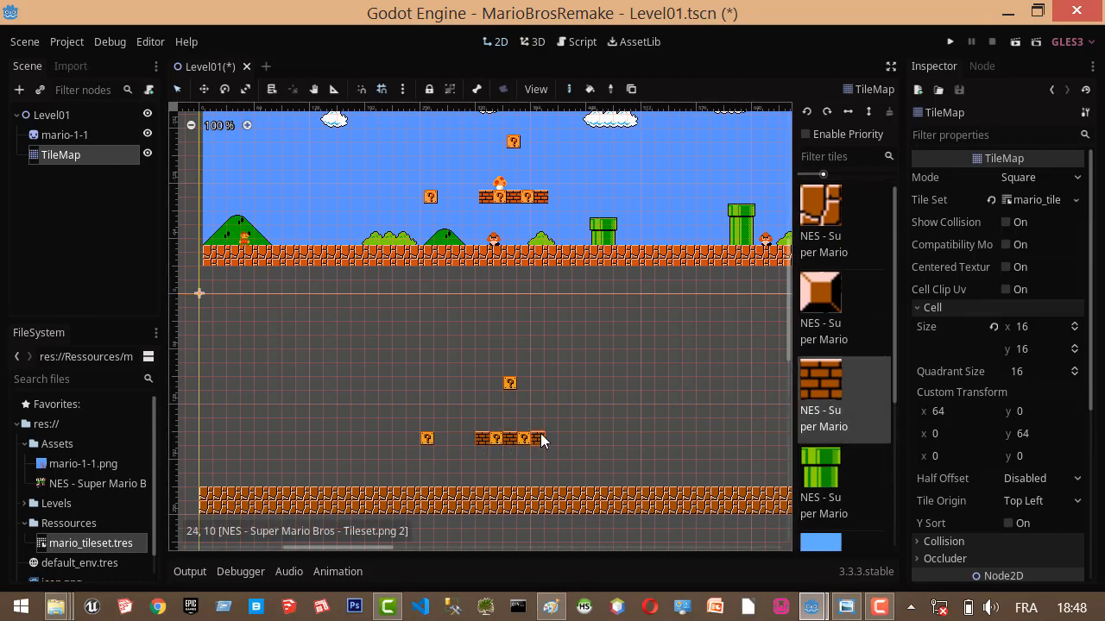
Paint green pipe tiles at cells 28, 12 and 38, 10, and save the Level01 scene.
{"action": "left_click", "coordinate": [854, 483]}
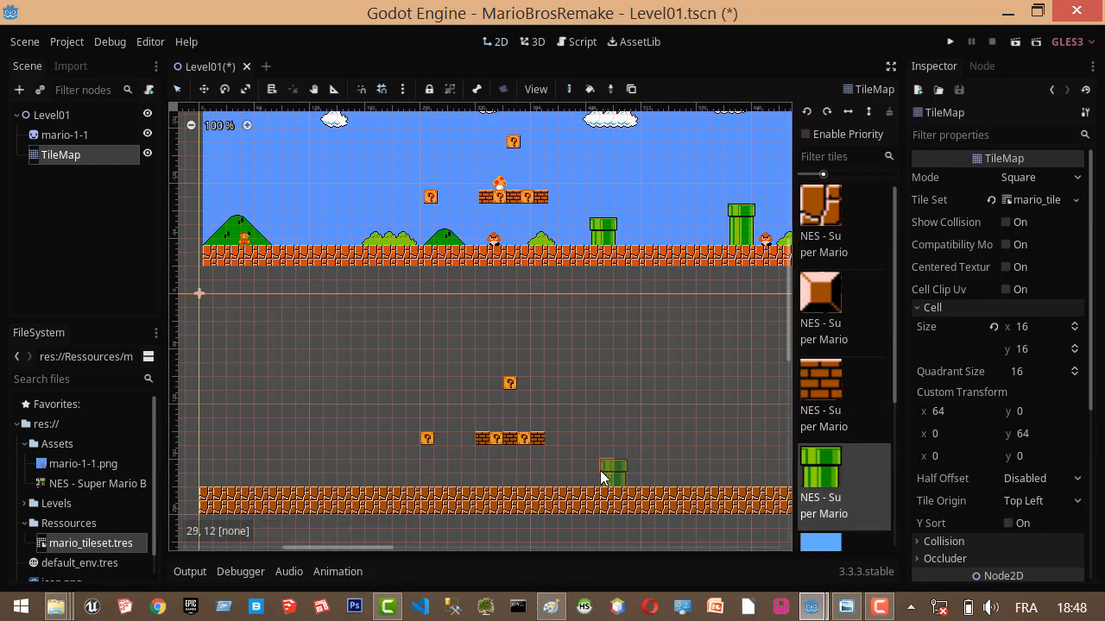
{"action": "left_click", "coordinate": [601, 477]}
{"action": "scroll", "coordinate": [854, 371], "scroll_direction": "down", "scroll_amount": 3}
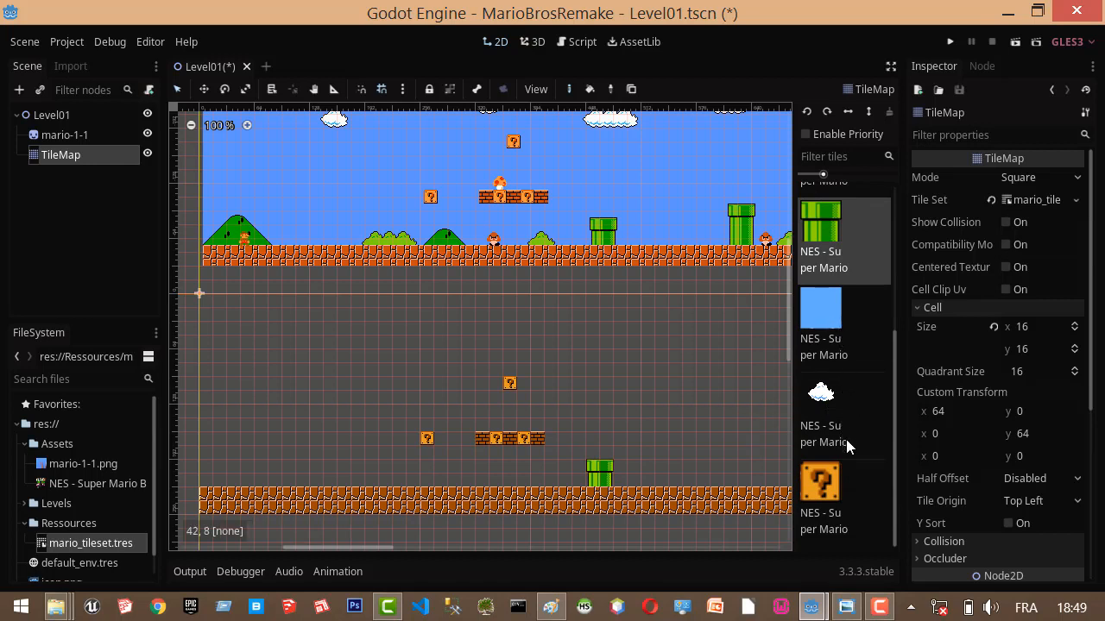
{"action": "scroll", "coordinate": [846, 439], "scroll_direction": "up", "scroll_amount": 3}
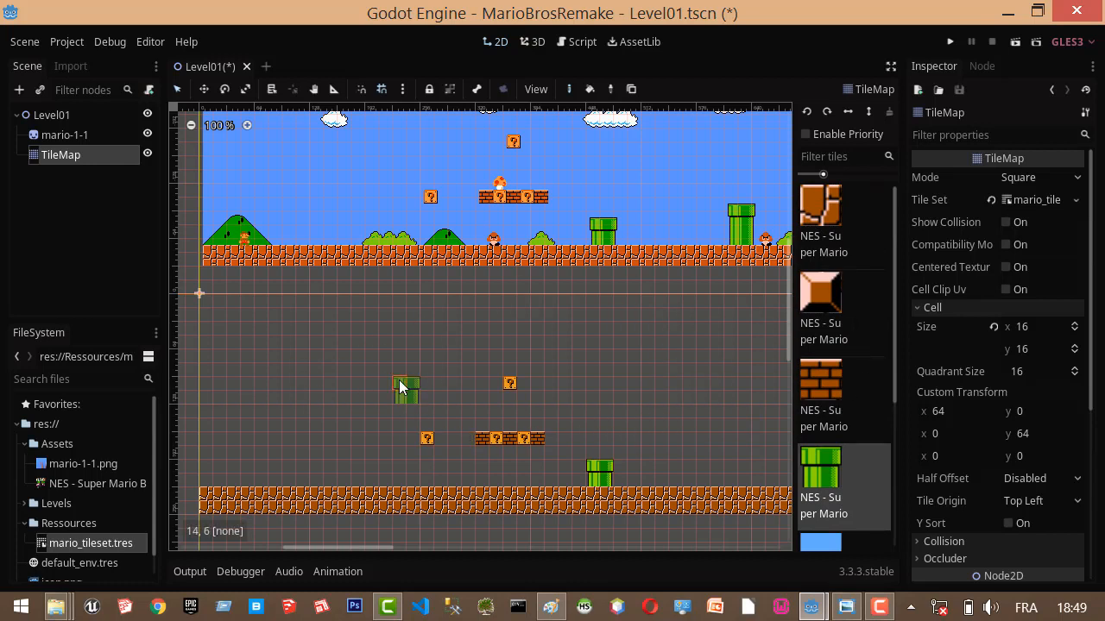
{"action": "key", "text": "ctrl+s"}
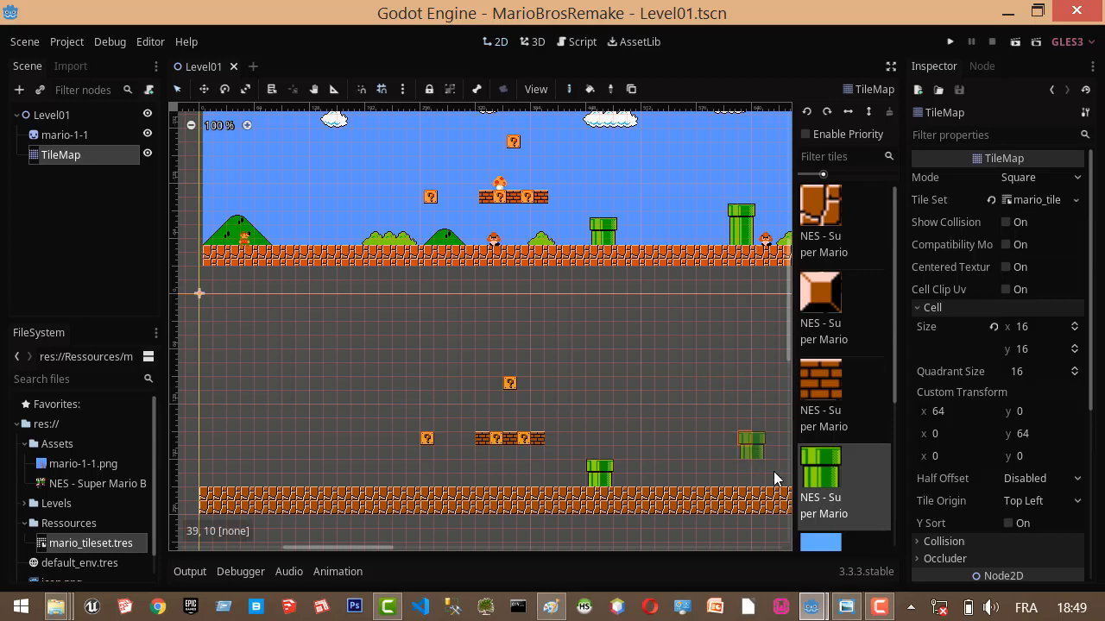
{"action": "left_click", "coordinate": [727, 439]}
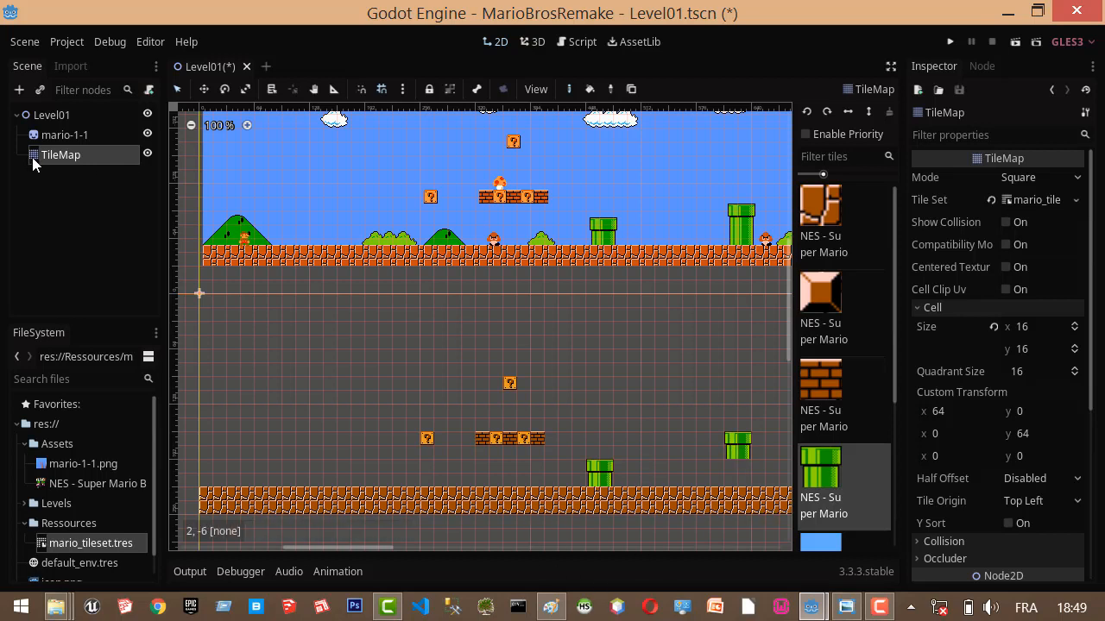
{"action": "key", "text": "ctrl+s"}
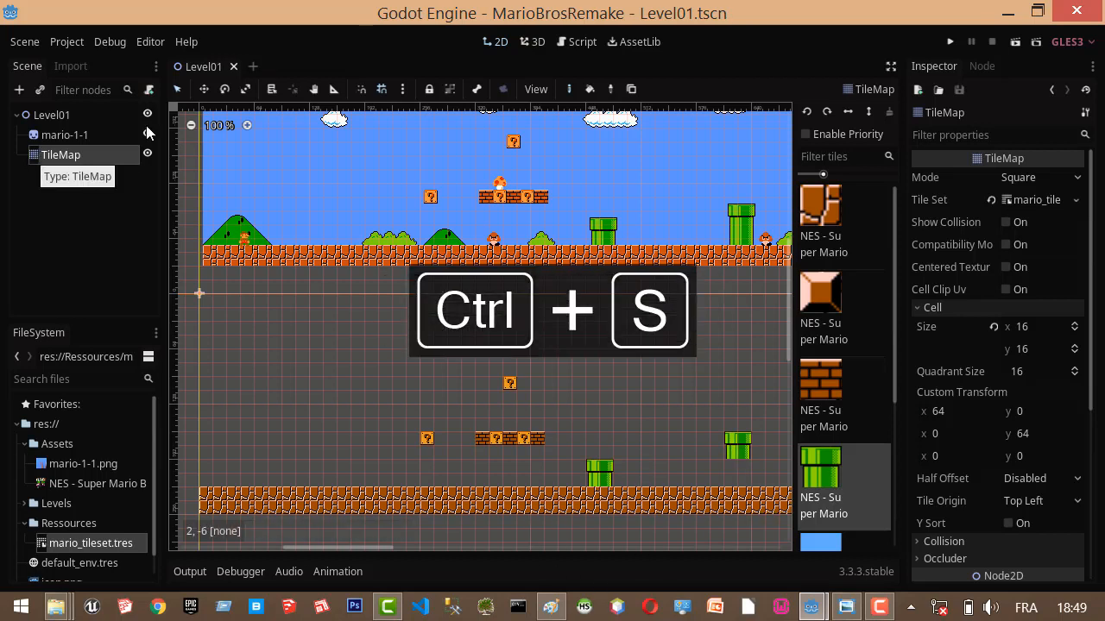
Create a new scene with a 2D root node and rename the root Level02.
{"action": "left_click", "coordinate": [257, 66]}
{"action": "left_click", "coordinate": [95, 136]}
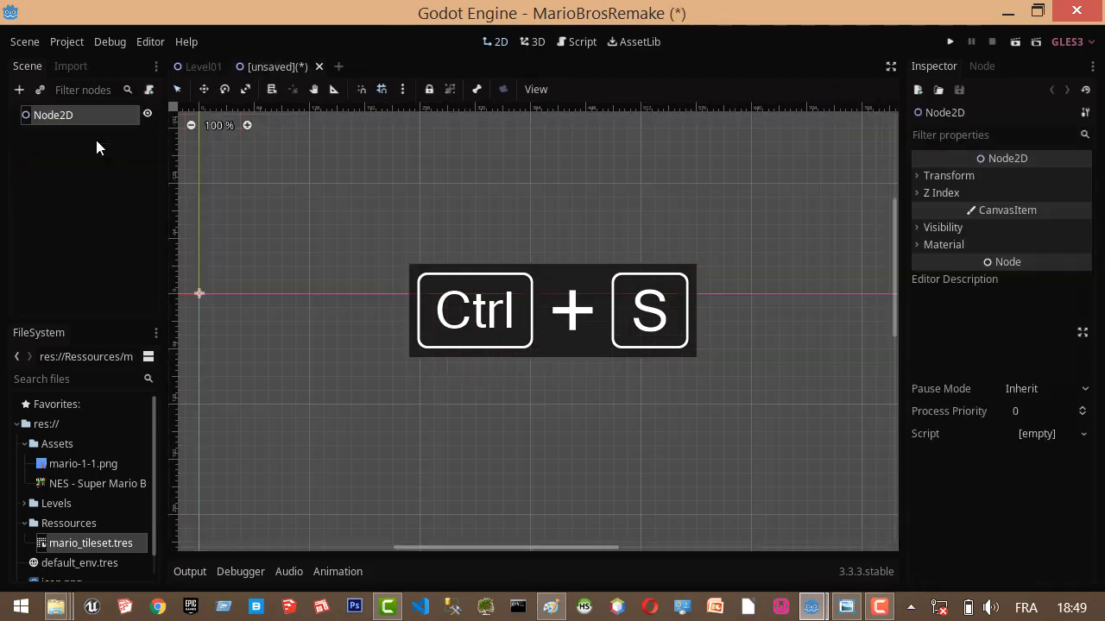
{"action": "left_click", "coordinate": [95, 120]}
{"action": "double_click", "coordinate": [78, 113]}
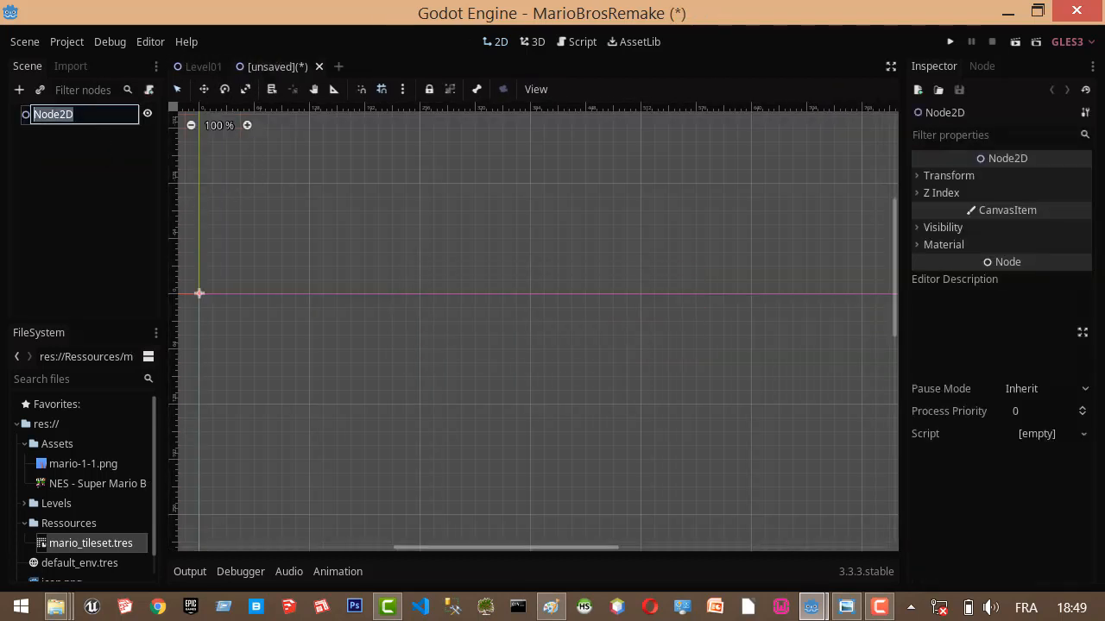
{"action": "type", "text": "Level02"}
{"action": "key", "text": "Return"}
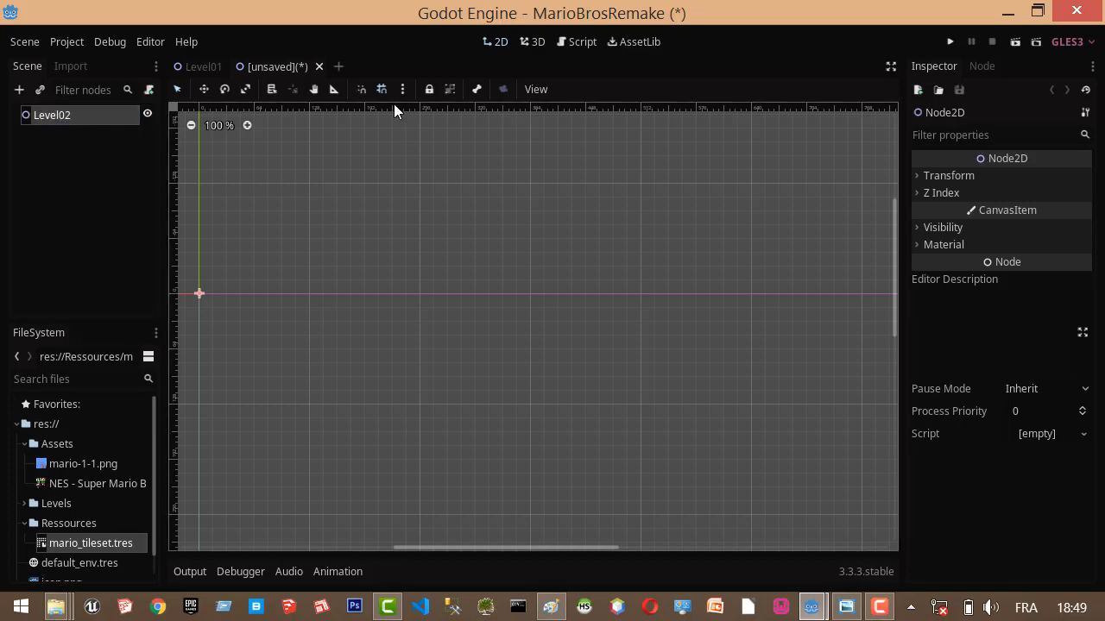
Save the scene as Level02.tscn in the res://Levels folder.
{"action": "key", "text": "ctrl+s"}
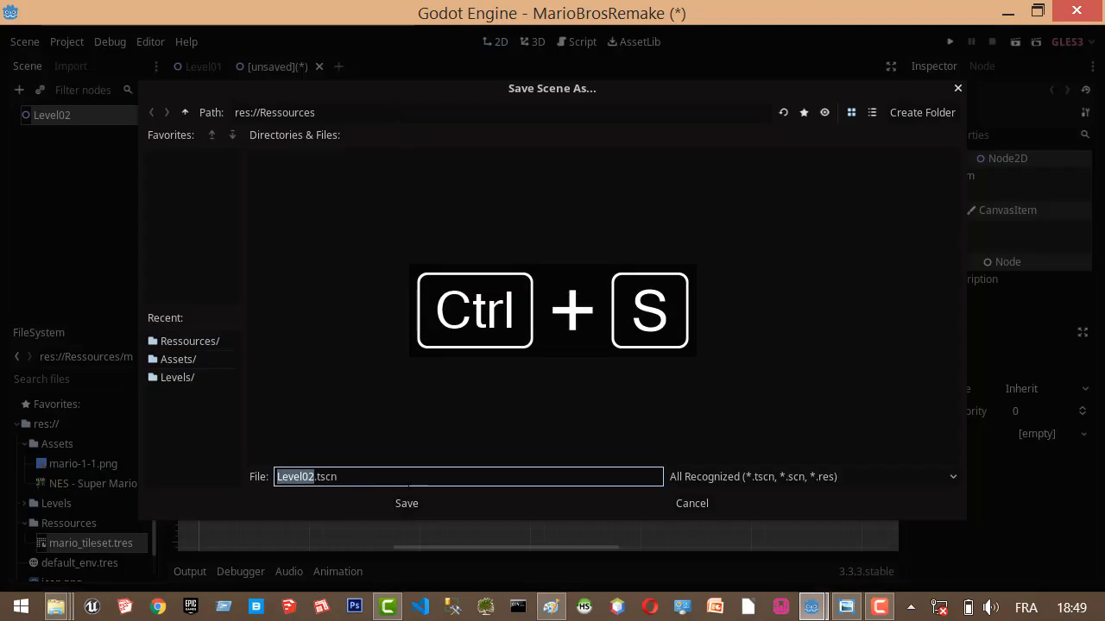
{"action": "left_click", "coordinate": [185, 111]}
{"action": "double_click", "coordinate": [420, 177]}
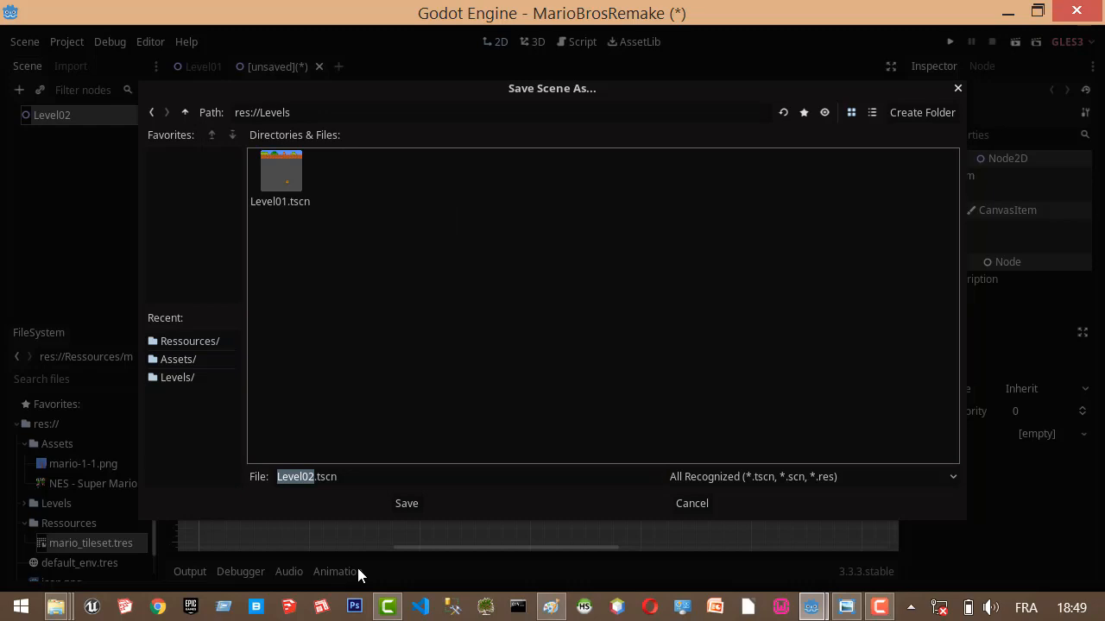
{"action": "left_click", "coordinate": [406, 503]}
Create a new scene with a 2D root node named Level03 and save it as Level03.tscn in res://Levels.
{"action": "left_click", "coordinate": [315, 66]}
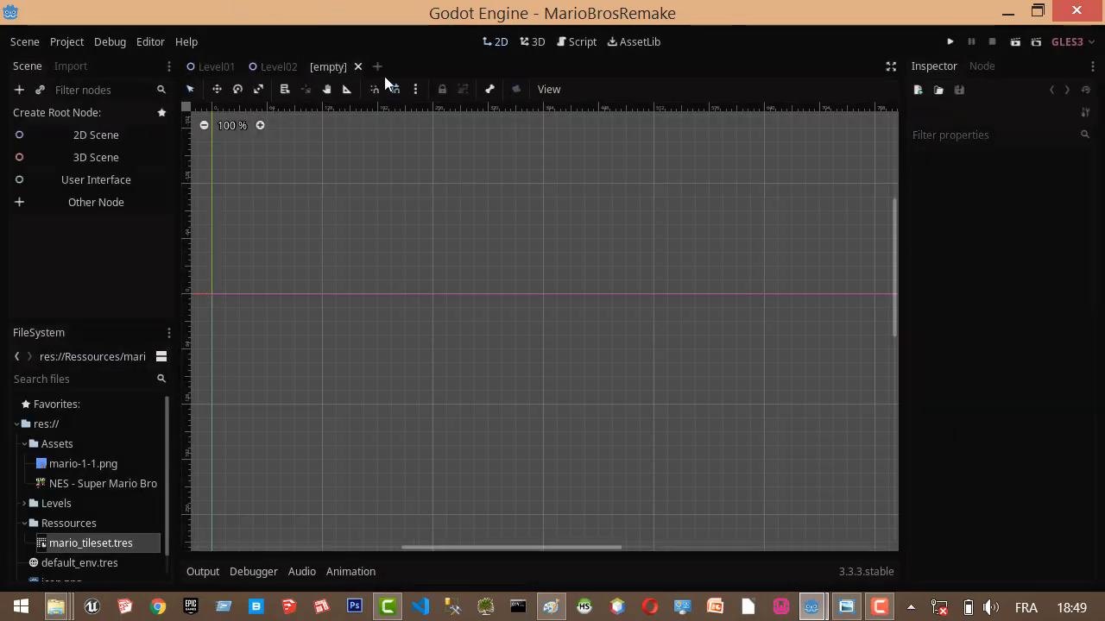
{"action": "left_click", "coordinate": [102, 135]}
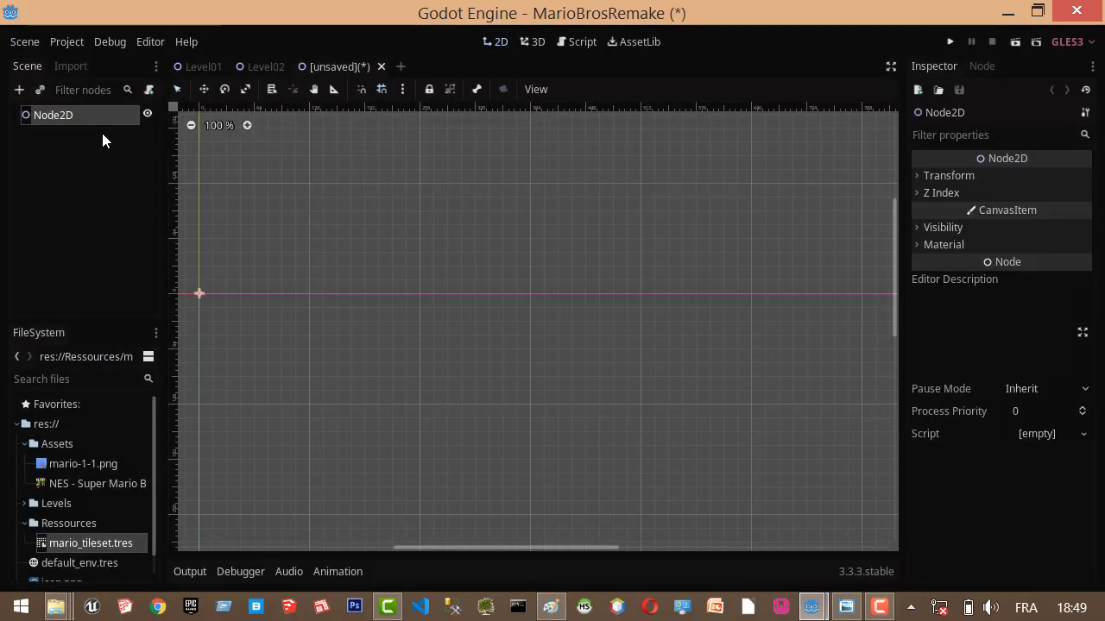
{"action": "double_click", "coordinate": [60, 115]}
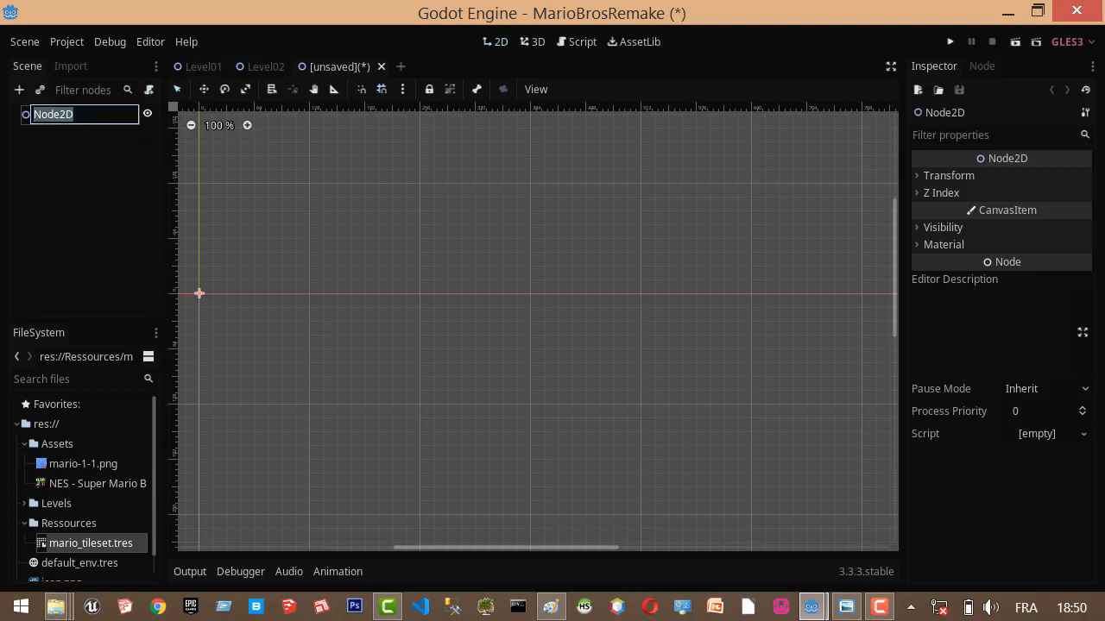
{"action": "type", "text": "Level03"}
{"action": "key", "text": "Return"}
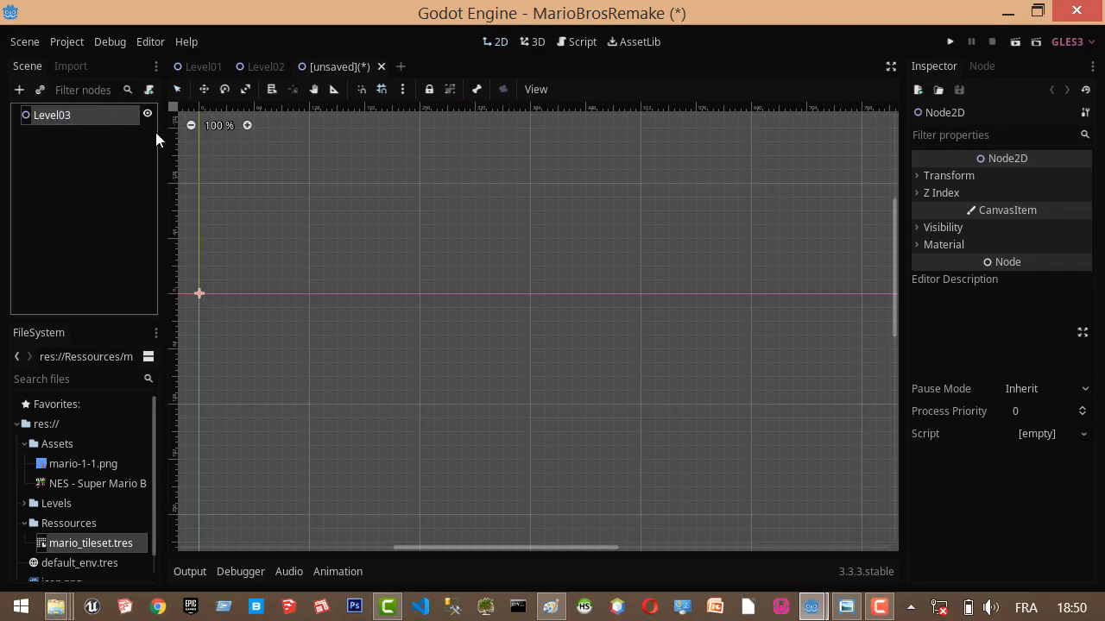
{"action": "key", "text": "ctrl+s"}
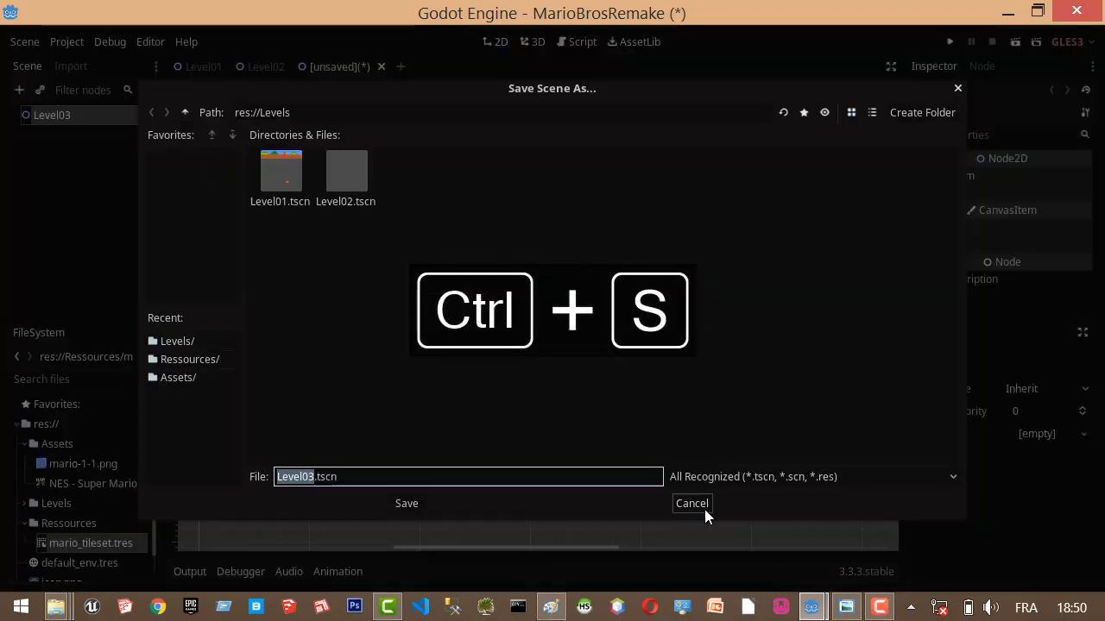
{"action": "left_click", "coordinate": [399, 504]}
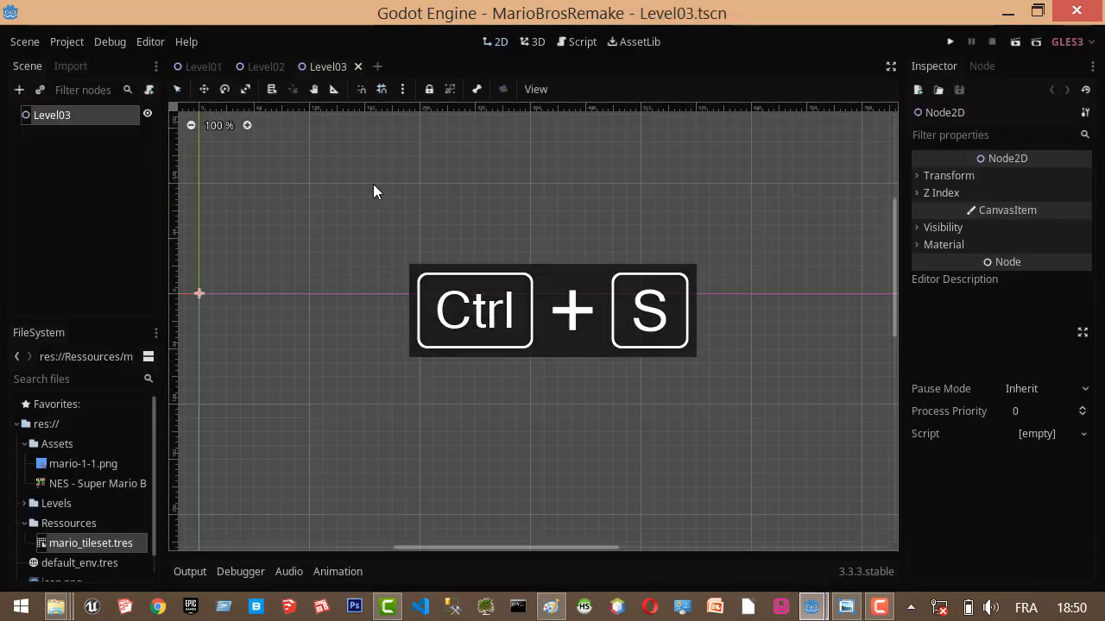
Compare the Level01, Level02 and Level03 scenes, examining the mario-1-1 and TileMap nodes in Level01.
{"action": "left_click", "coordinate": [266, 67]}
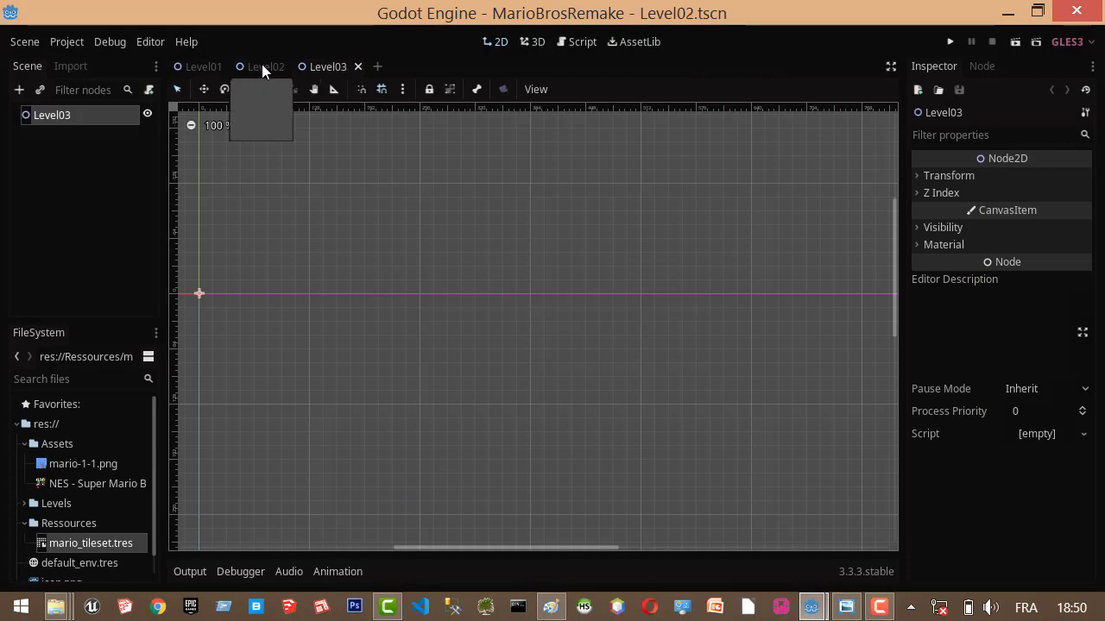
{"action": "left_click", "coordinate": [203, 67]}
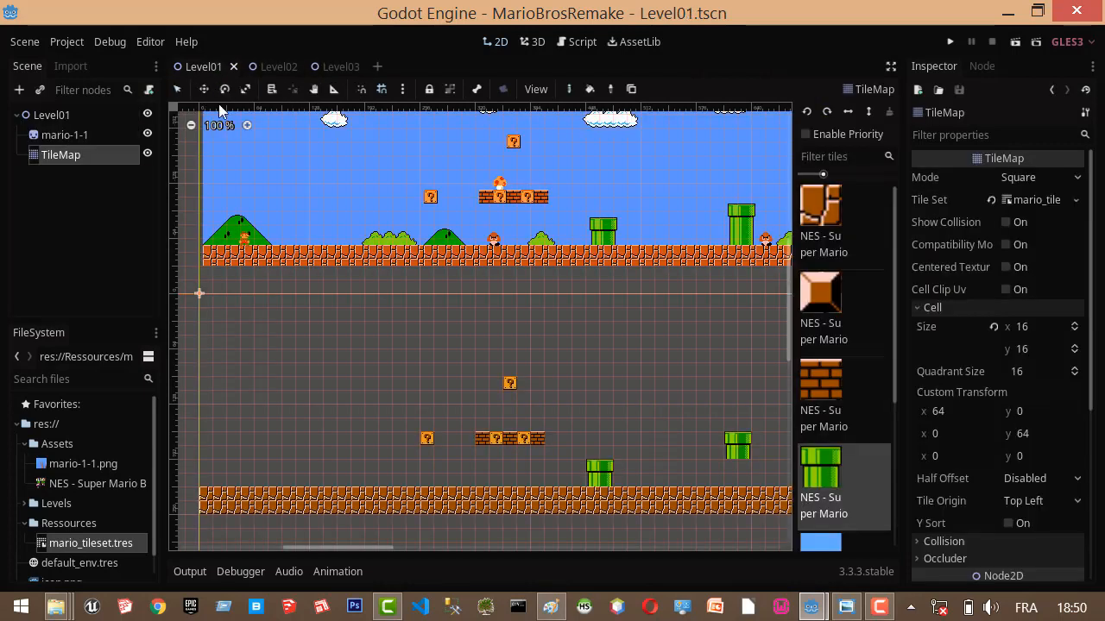
{"action": "left_click", "coordinate": [273, 68]}
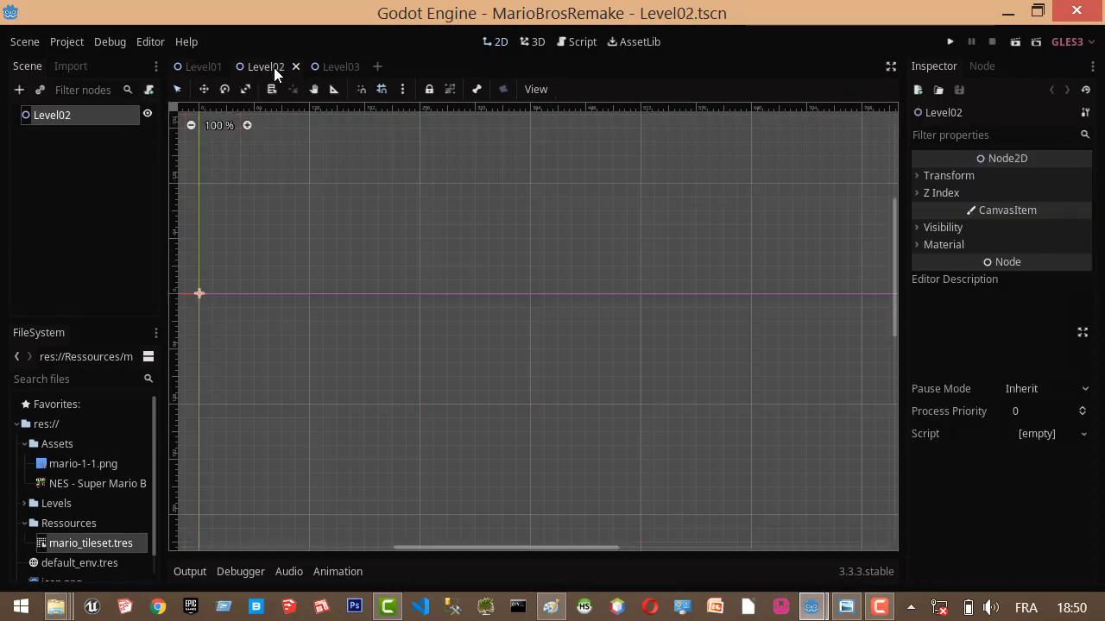
{"action": "left_click", "coordinate": [204, 63]}
{"action": "left_click", "coordinate": [289, 68]}
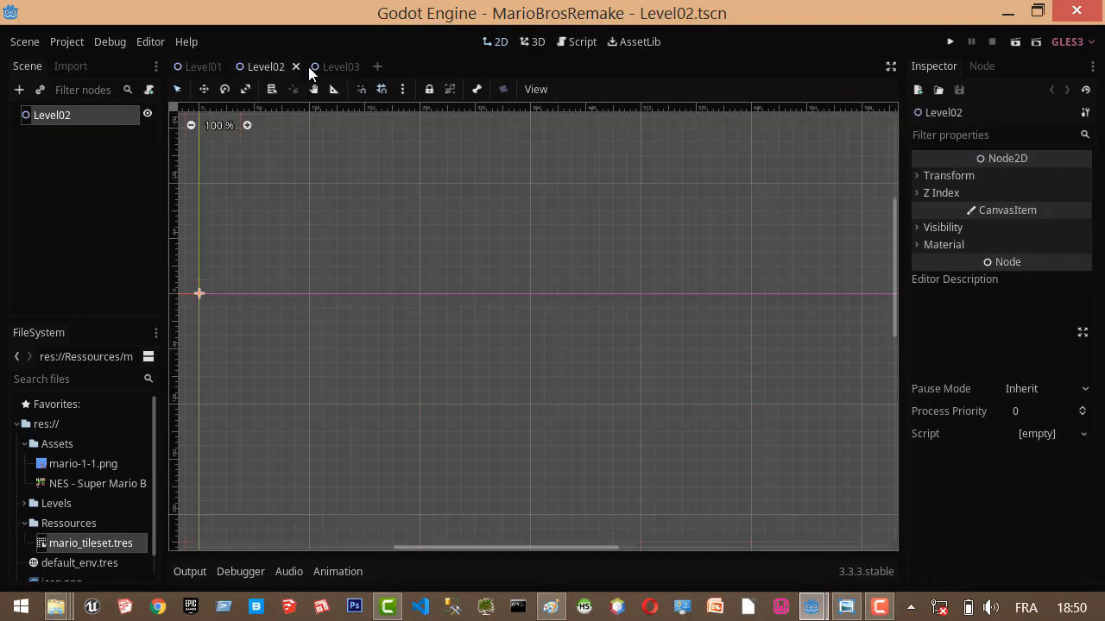
{"action": "left_click", "coordinate": [332, 67]}
{"action": "left_click", "coordinate": [262, 65]}
{"action": "left_click", "coordinate": [198, 66]}
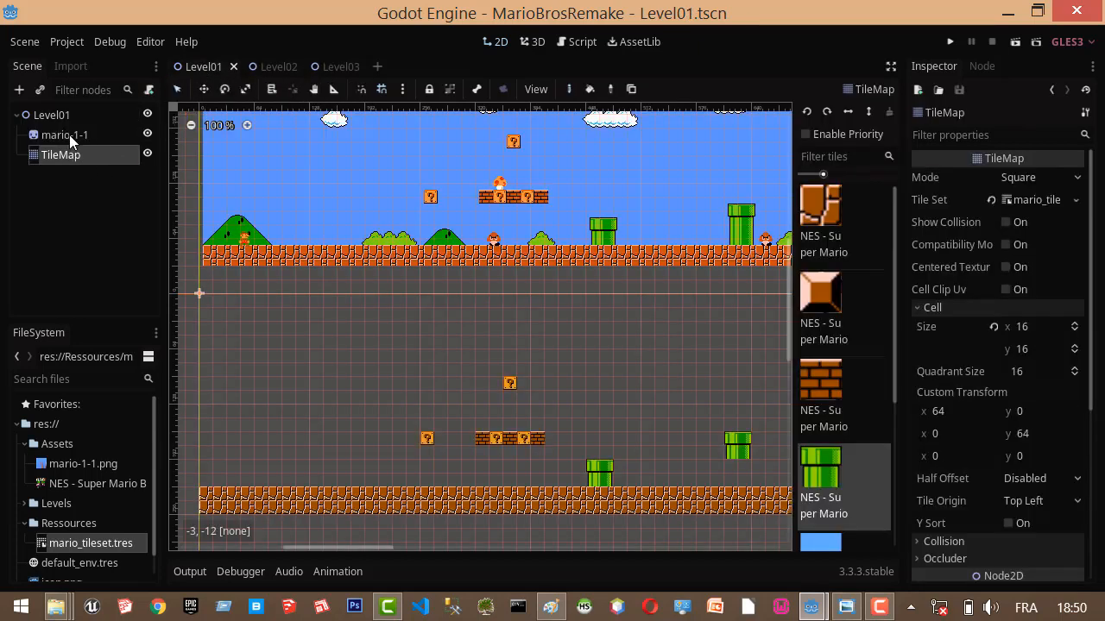
{"action": "left_click", "coordinate": [70, 134]}
{"action": "left_click", "coordinate": [73, 154]}
Add a TileMap node to each of the Level02 and Level03 scenes and save both scenes.
{"action": "left_click", "coordinate": [263, 66]}
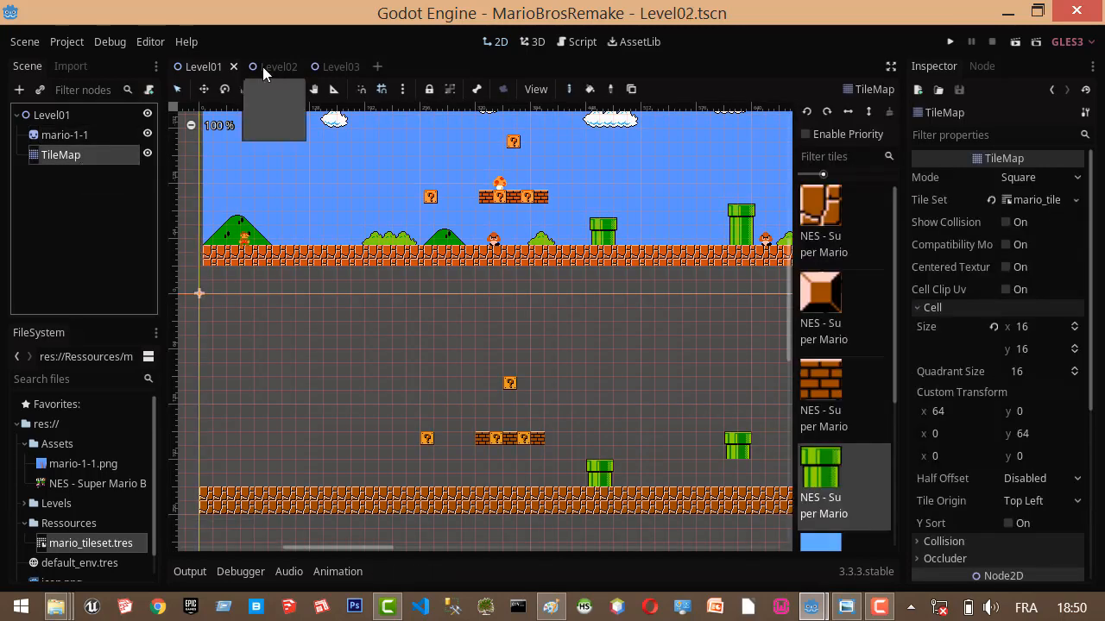
{"action": "left_click", "coordinate": [19, 90]}
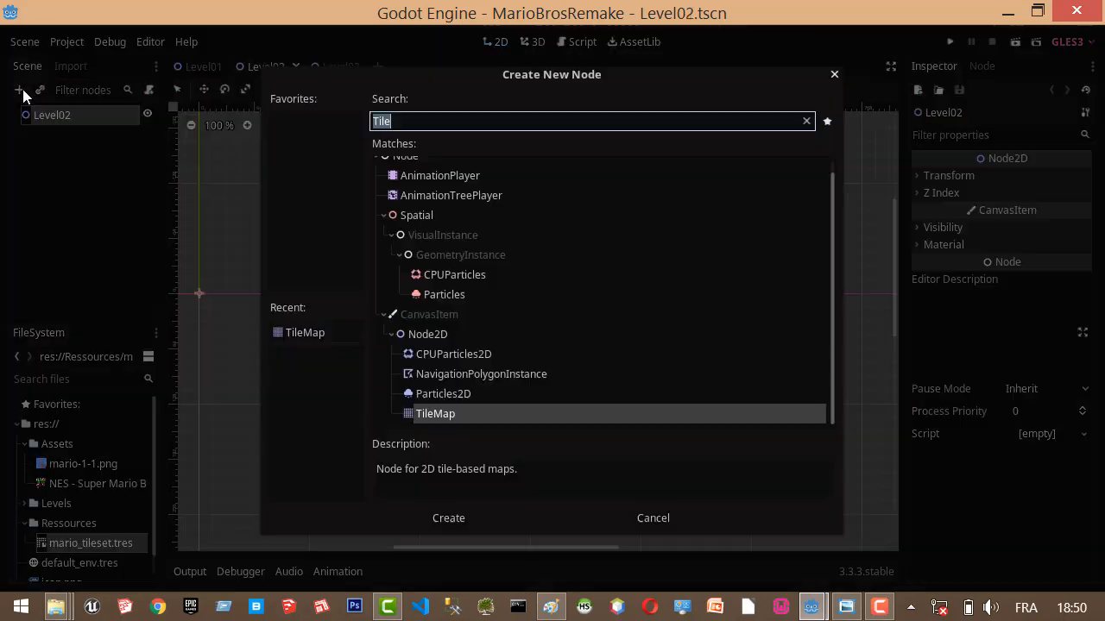
{"action": "double_click", "coordinate": [460, 413]}
{"action": "left_click", "coordinate": [336, 66]}
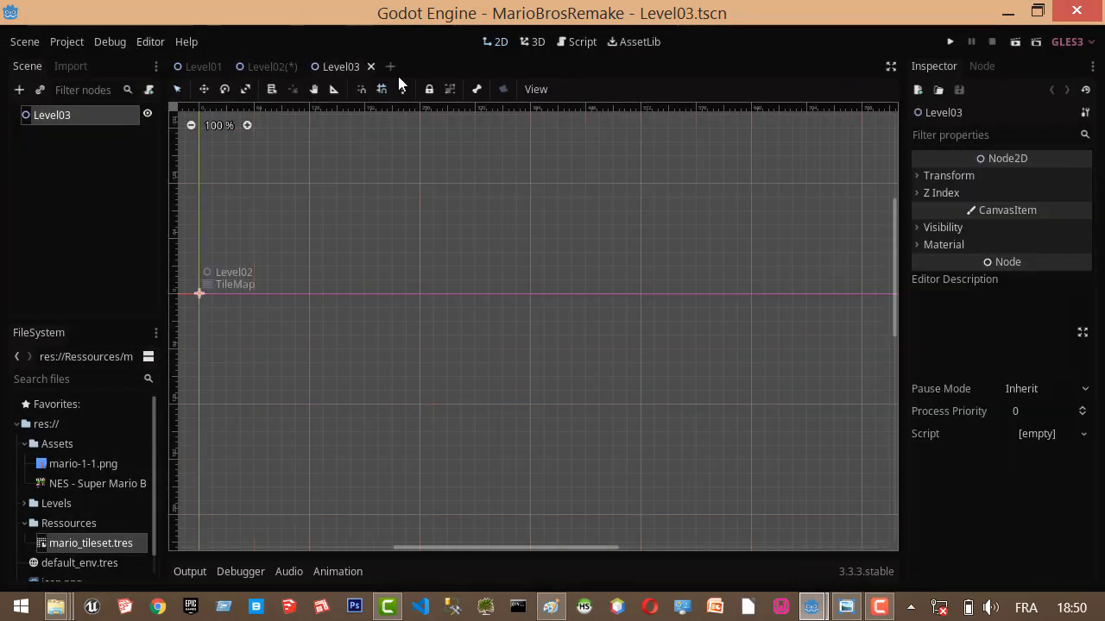
{"action": "left_click", "coordinate": [20, 89]}
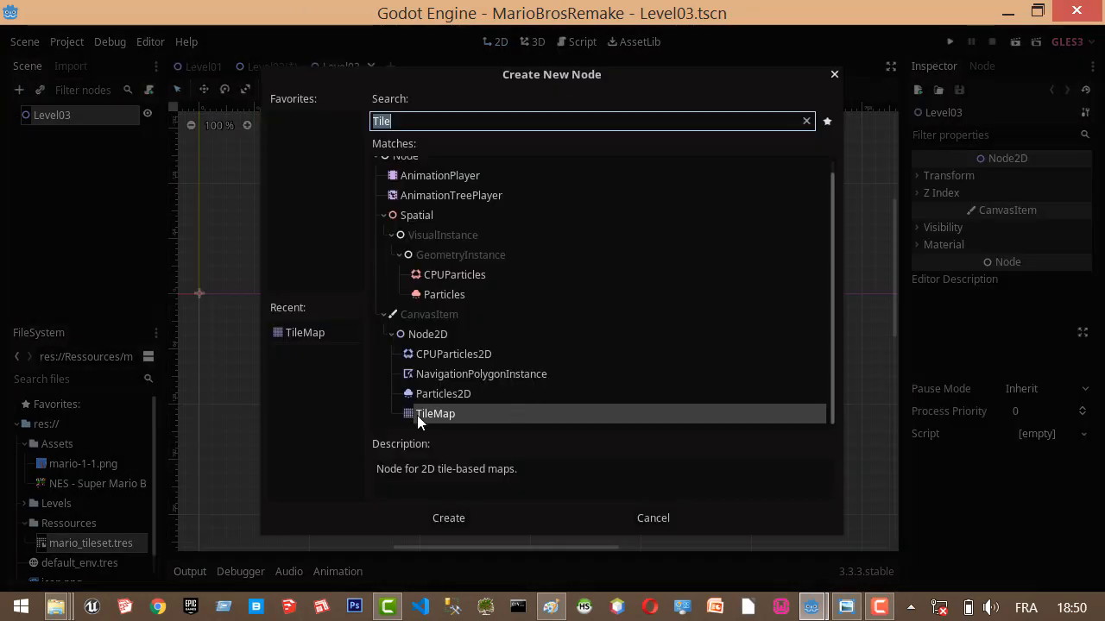
{"action": "double_click", "coordinate": [481, 413]}
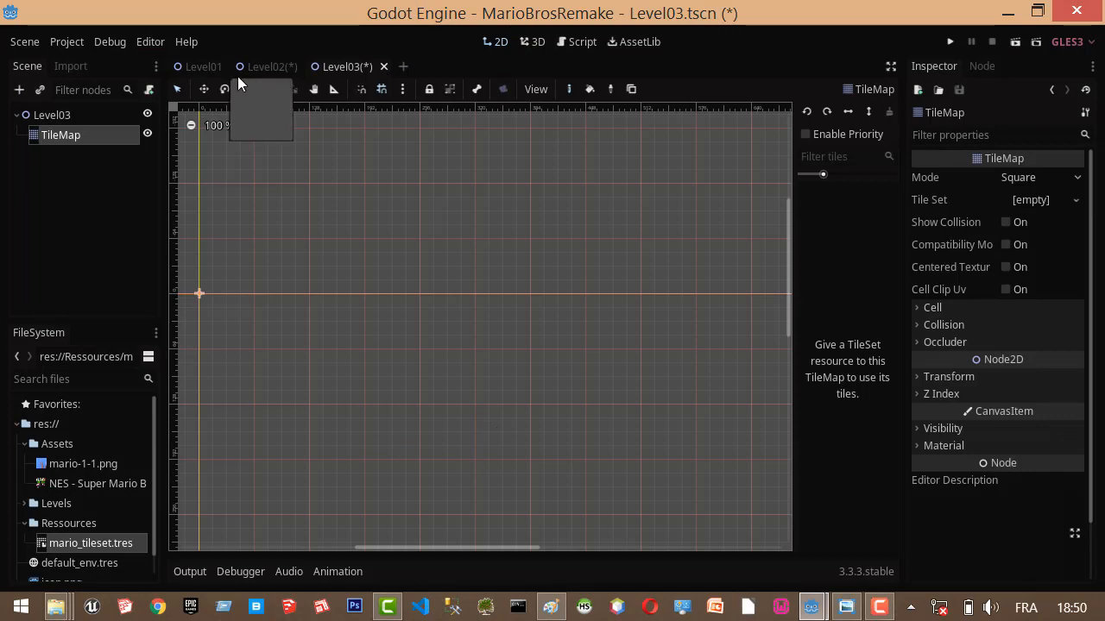
{"action": "key", "text": "ctrl+s"}
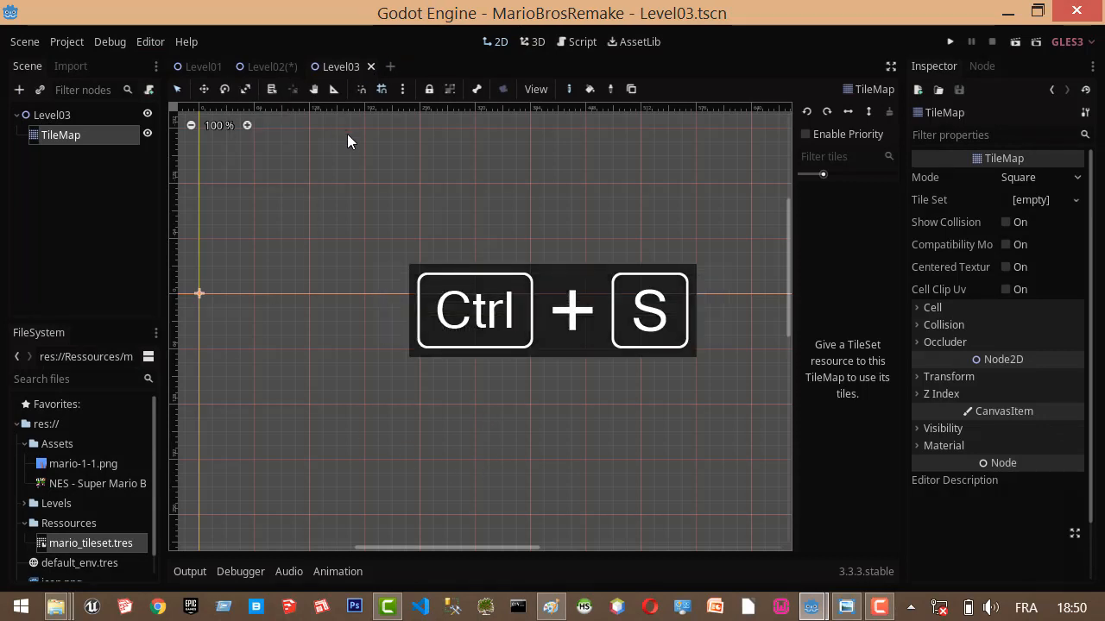
{"action": "left_click", "coordinate": [273, 68]}
{"action": "key", "text": "ctrl+s"}
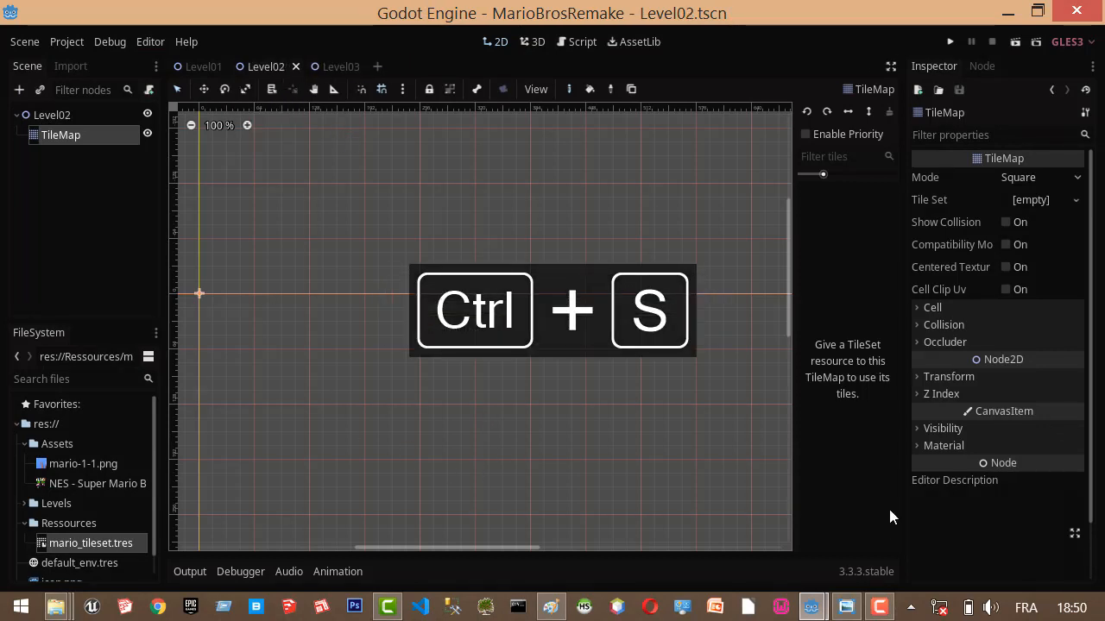
Load mario_tileset.tres from res://Ressources as the Tile Set of Level02's TileMap.
{"action": "left_click", "coordinate": [200, 67]}
{"action": "left_click", "coordinate": [268, 68]}
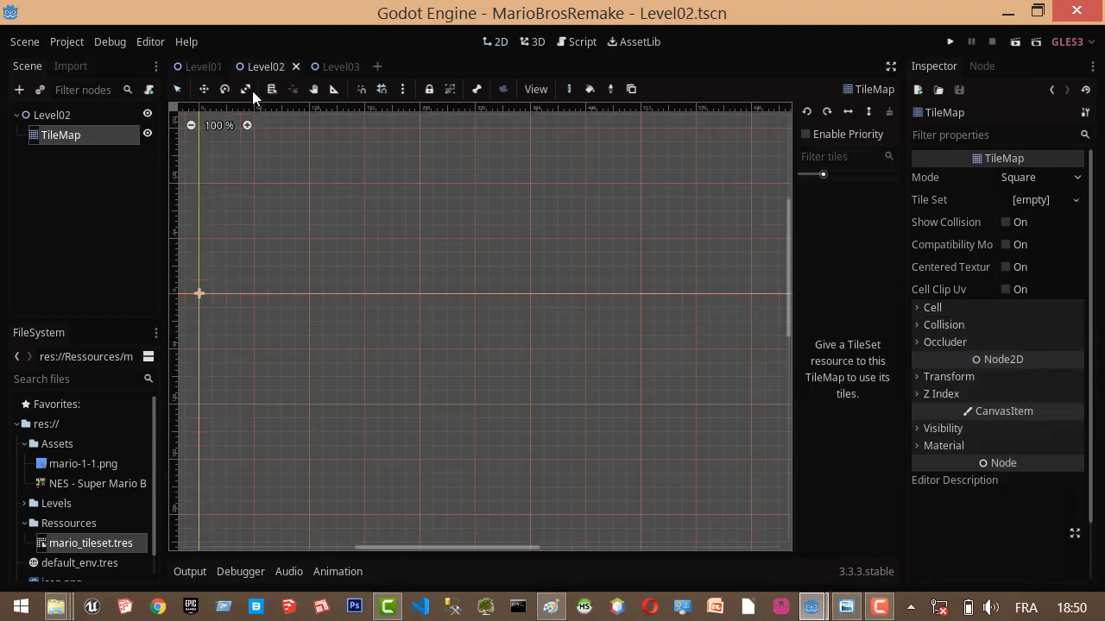
{"action": "left_click", "coordinate": [88, 136]}
{"action": "left_click", "coordinate": [97, 153]}
{"action": "left_click", "coordinate": [93, 133]}
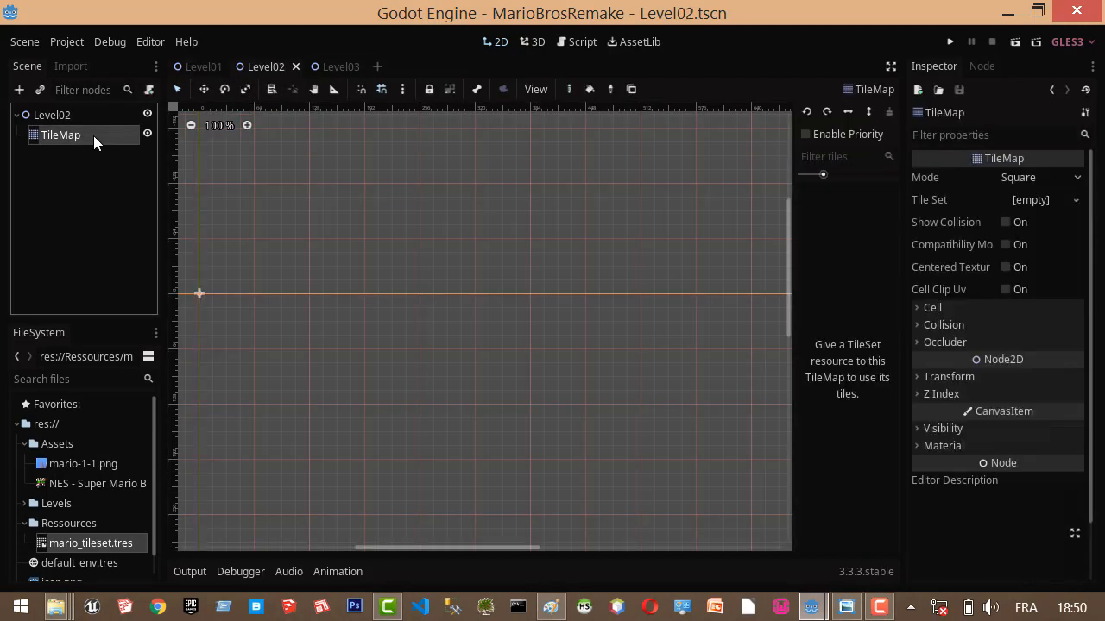
{"action": "left_click", "coordinate": [1076, 200]}
{"action": "left_click", "coordinate": [1032, 258]}
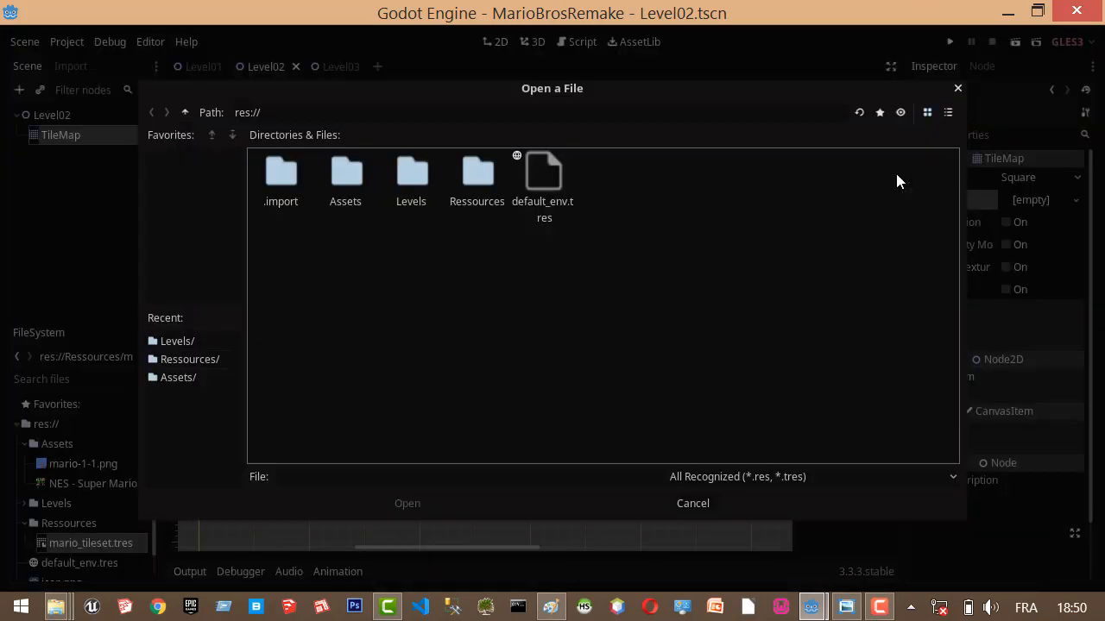
{"action": "double_click", "coordinate": [495, 153]}
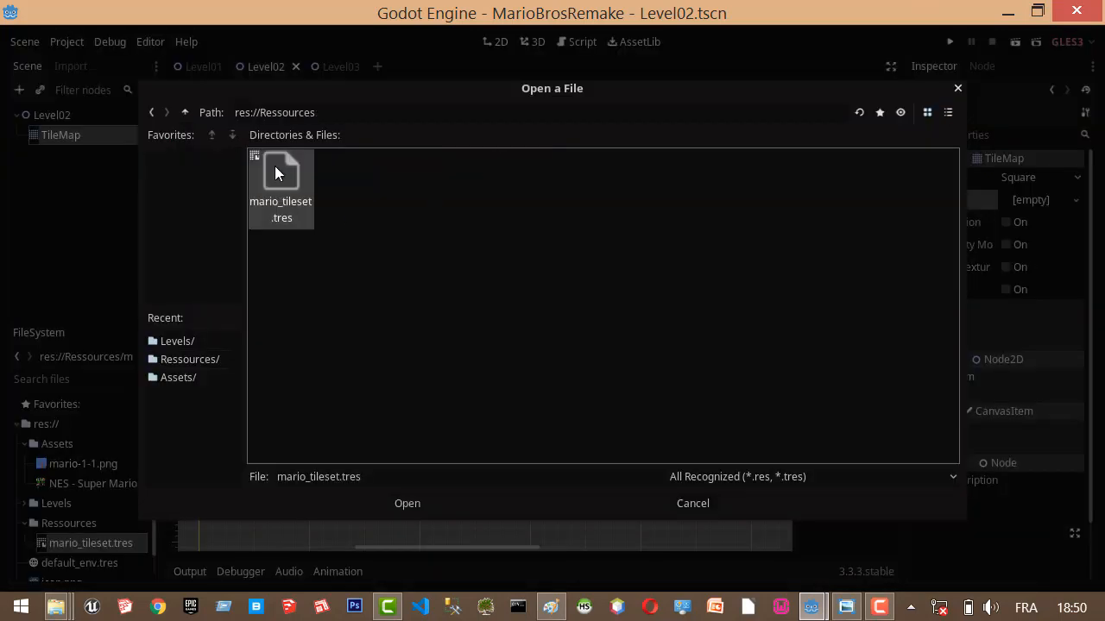
{"action": "double_click", "coordinate": [274, 166]}
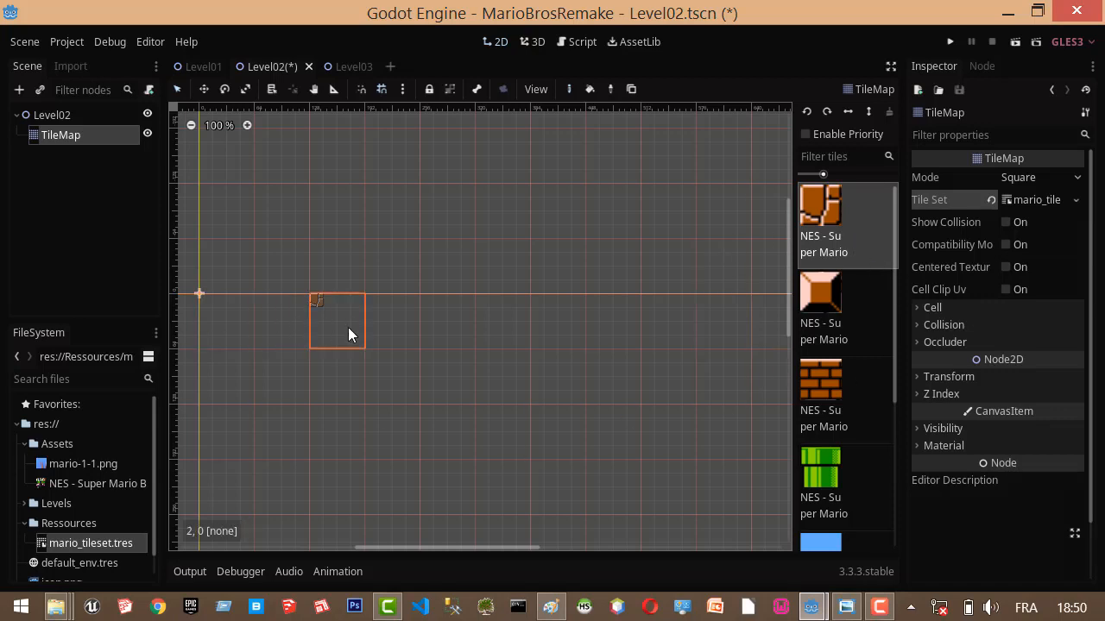
Set the cell size of Level02's TileMap to 16 by 16.
{"action": "scroll", "coordinate": [356, 327], "scroll_direction": "down", "scroll_amount": 3}
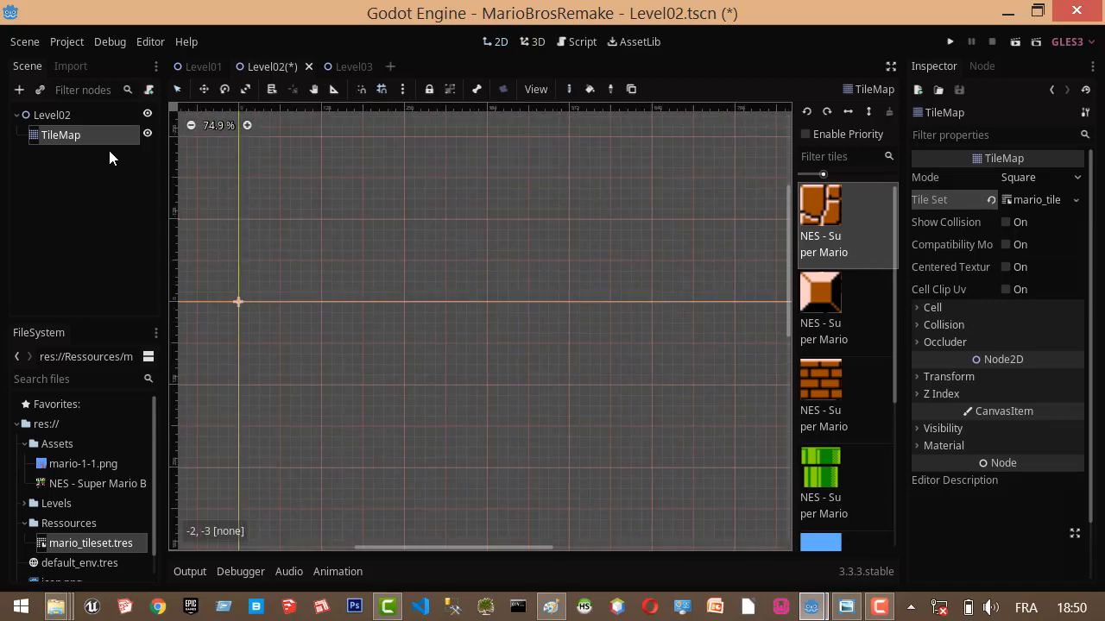
{"action": "left_click", "coordinate": [916, 308]}
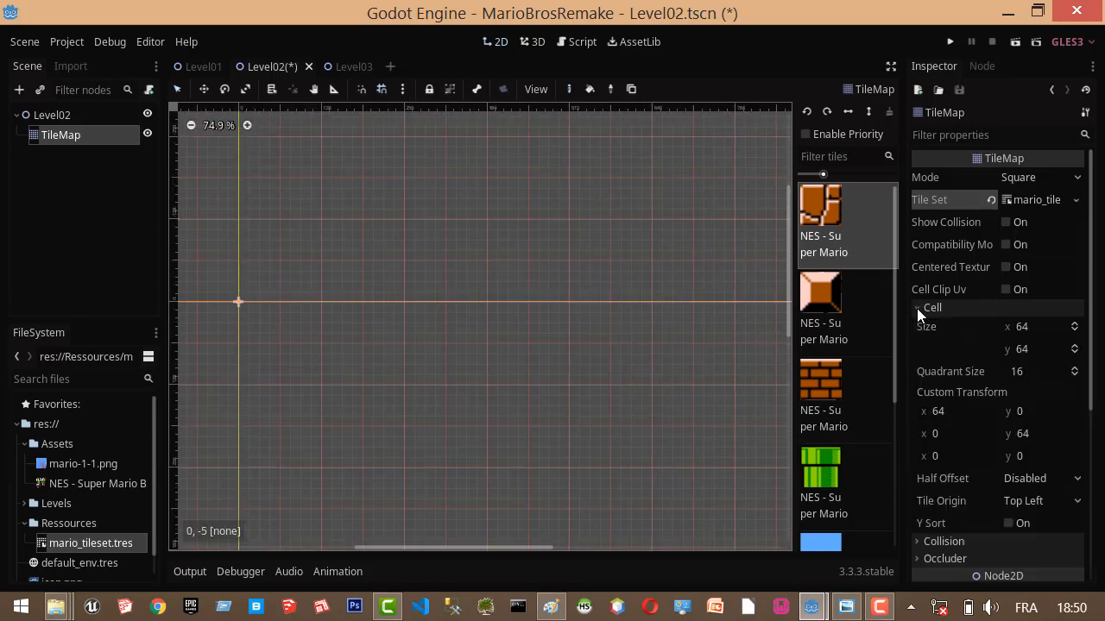
{"action": "left_click", "coordinate": [1021, 328]}
{"action": "type", "text": "1"}
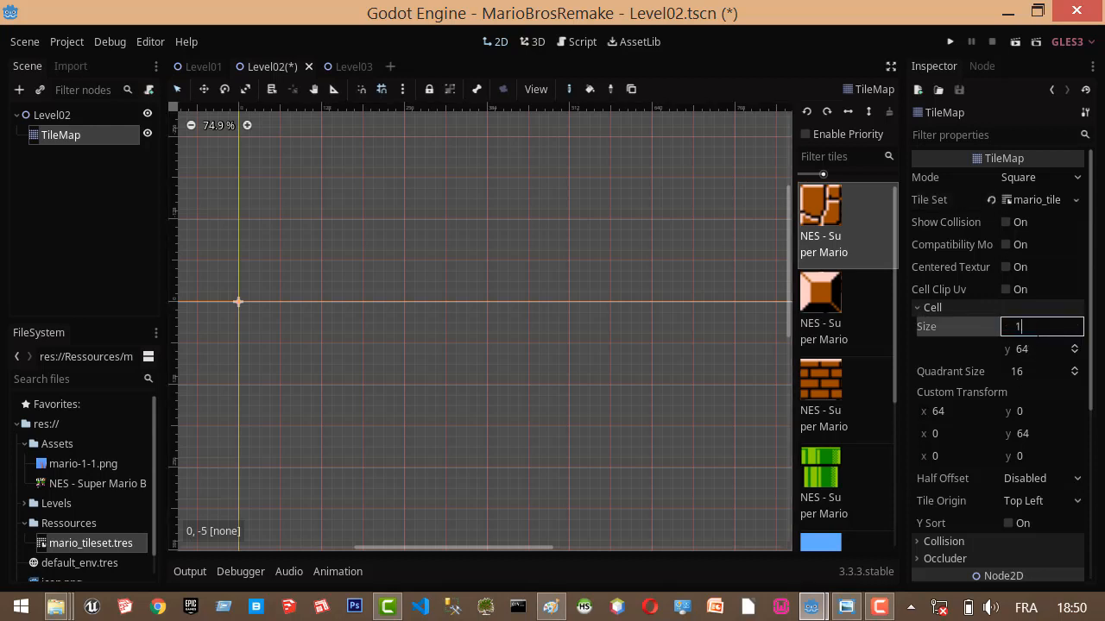
{"action": "type", "text": "6"}
{"action": "left_click", "coordinate": [1032, 350]}
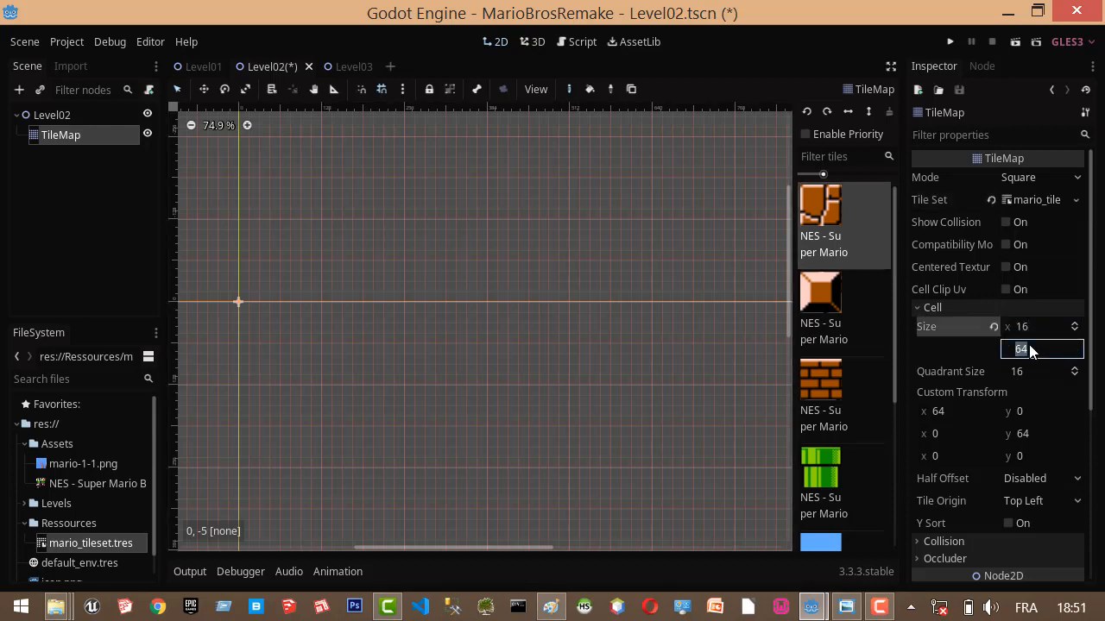
{"action": "type", "text": "16"}
{"action": "key", "text": "Return"}
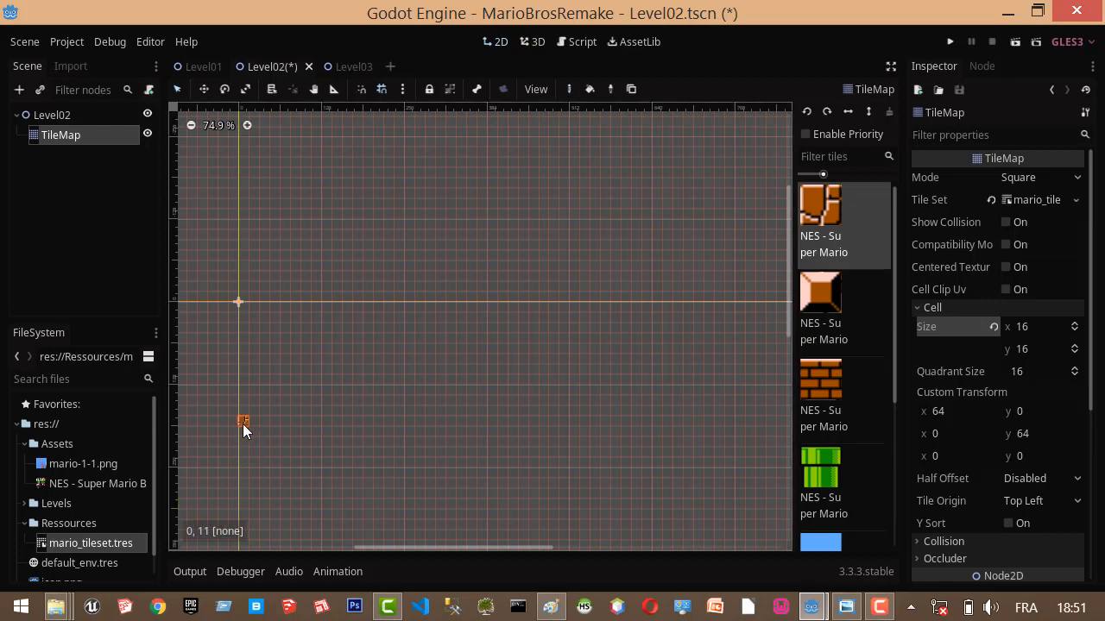
Outline a rectangle of brown ground tiles from cell 0, 11 to cell 40, 15 on Level02's TileMap and bucket-fill its interior.
{"action": "left_click_drag", "start_coordinate": [242, 424], "coordinate": [656, 422]}
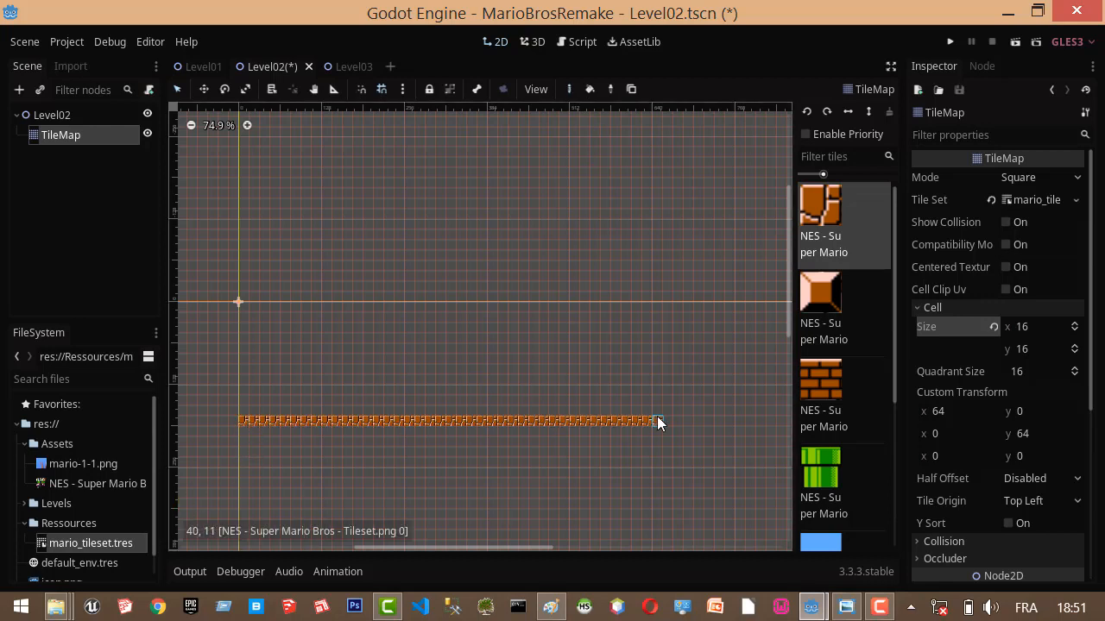
{"action": "left_click", "coordinate": [654, 462]}
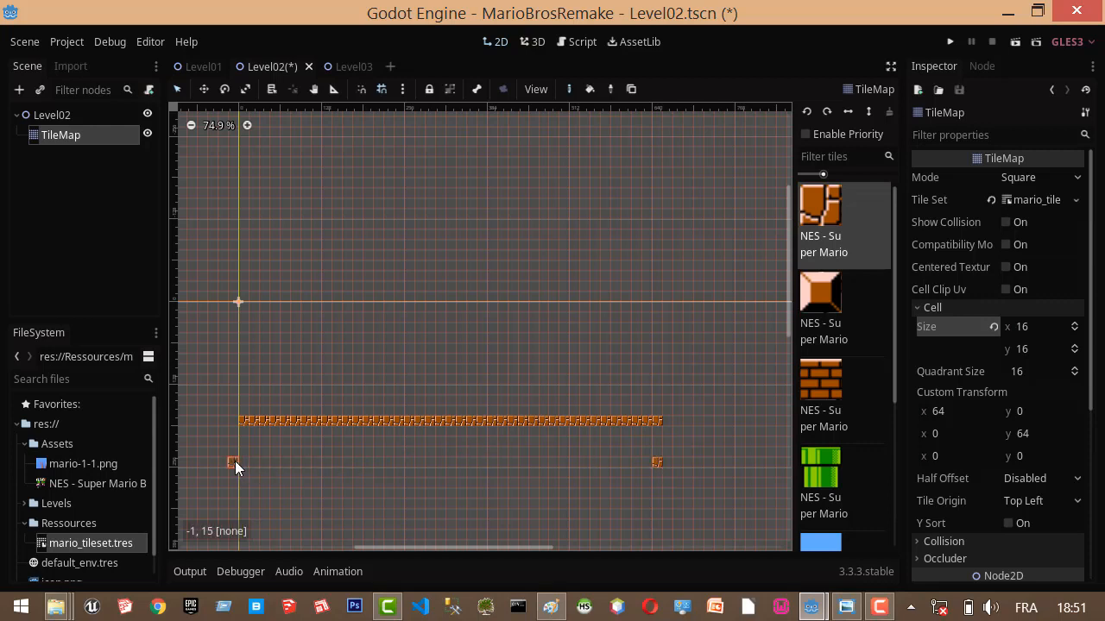
{"action": "left_click_drag", "start_coordinate": [242, 462], "coordinate": [646, 463], "text": "shift"}
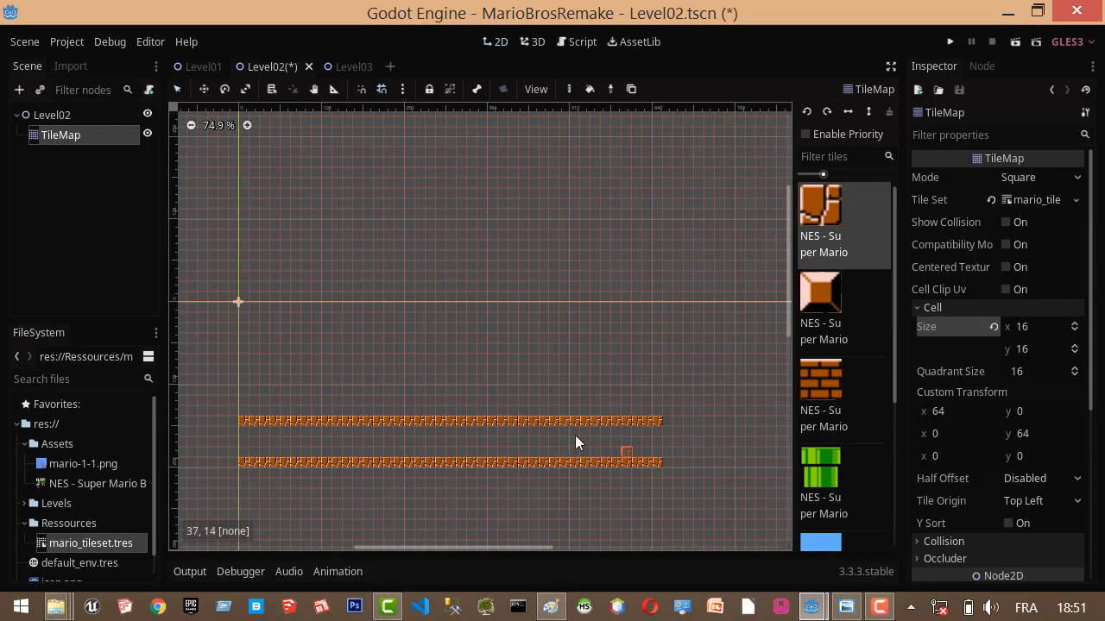
{"action": "left_click", "coordinate": [246, 431]}
{"action": "left_click_drag", "start_coordinate": [247, 436], "coordinate": [249, 457]}
{"action": "left_click_drag", "start_coordinate": [655, 454], "coordinate": [646, 431]}
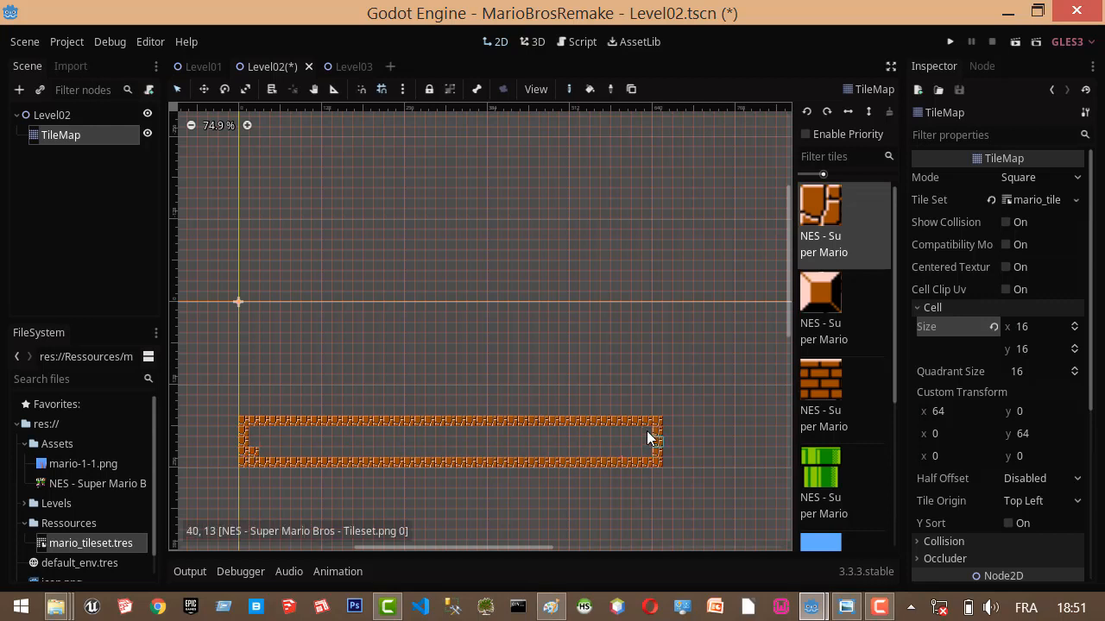
{"action": "left_click", "coordinate": [589, 88]}
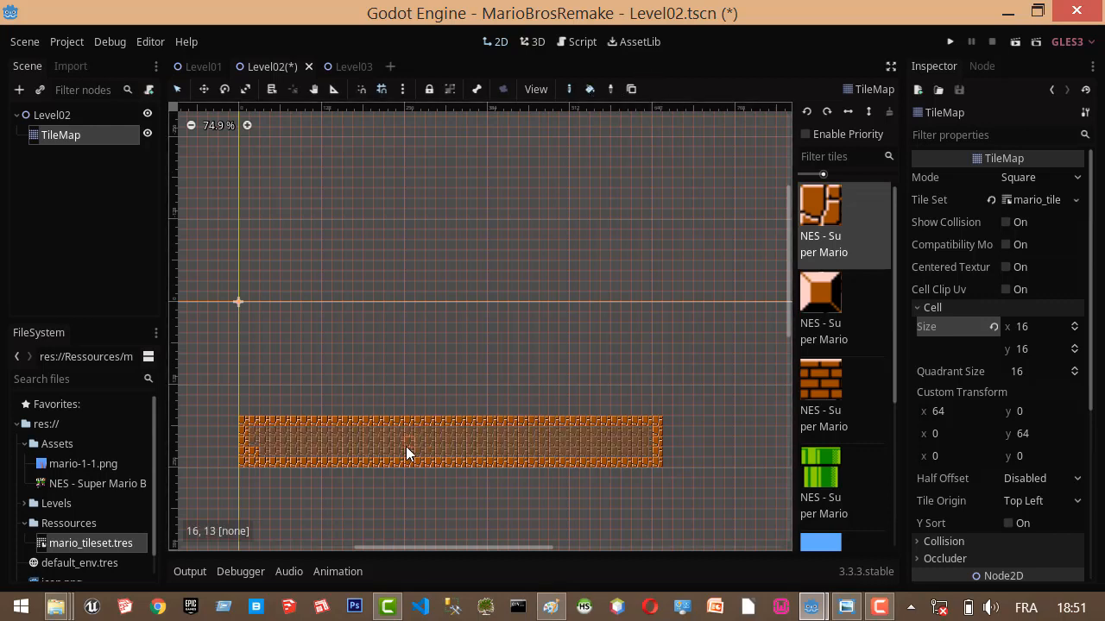
{"action": "left_click", "coordinate": [405, 446]}
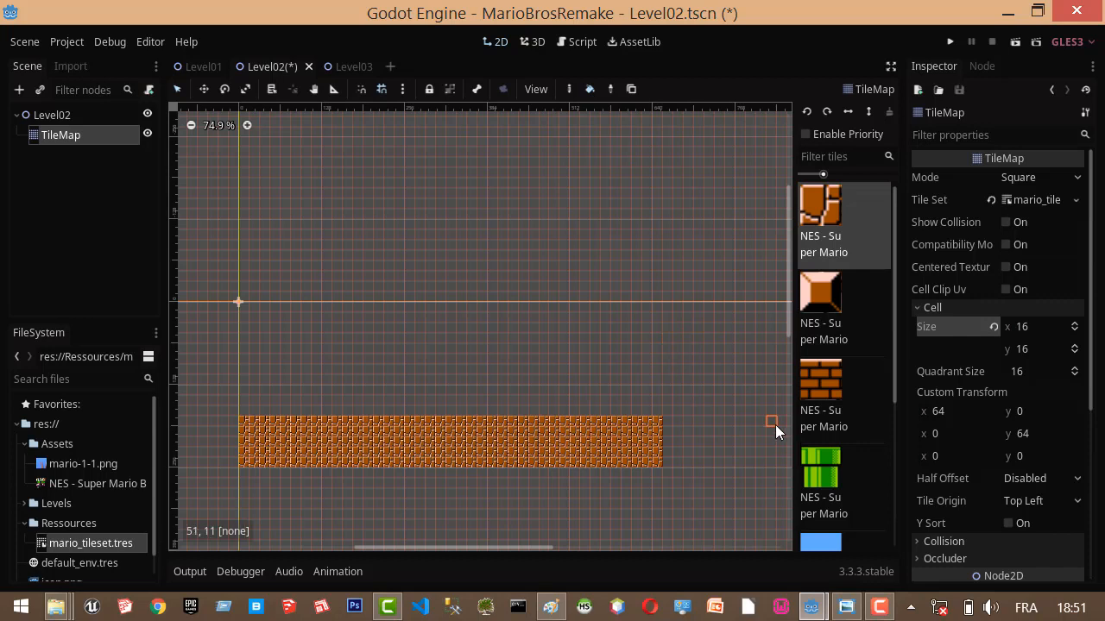
Outline a rectangle of blue sky tiles from cell 0, 0 to cell 40, 10 above Level02's ground and bucket-fill its interior.
{"action": "scroll", "coordinate": [850, 362], "scroll_direction": "down", "scroll_amount": 4}
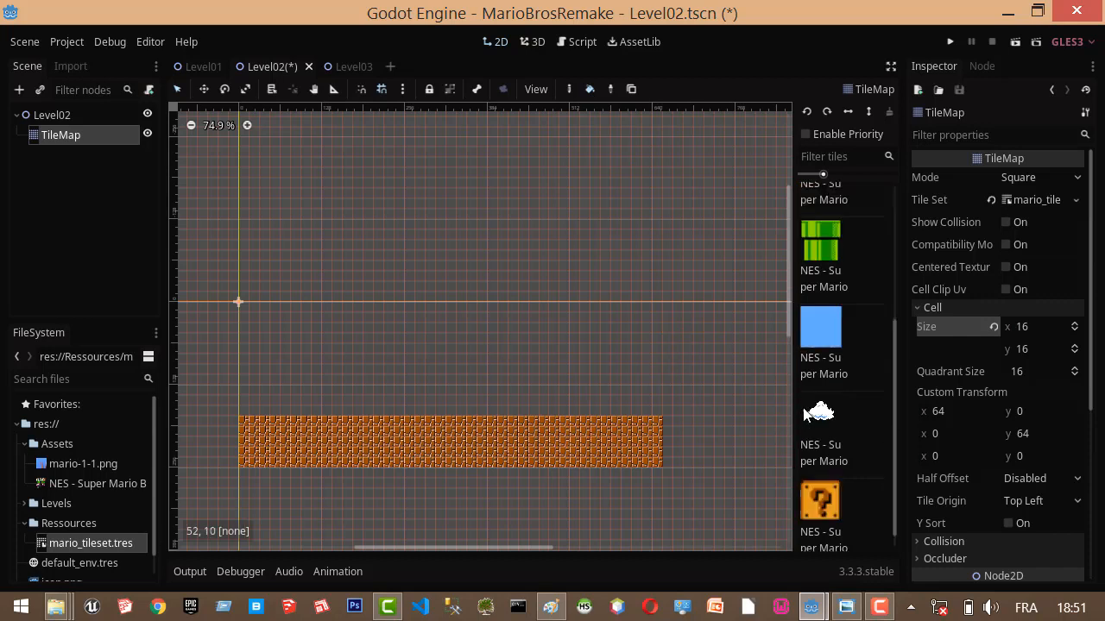
{"action": "left_click", "coordinate": [844, 329]}
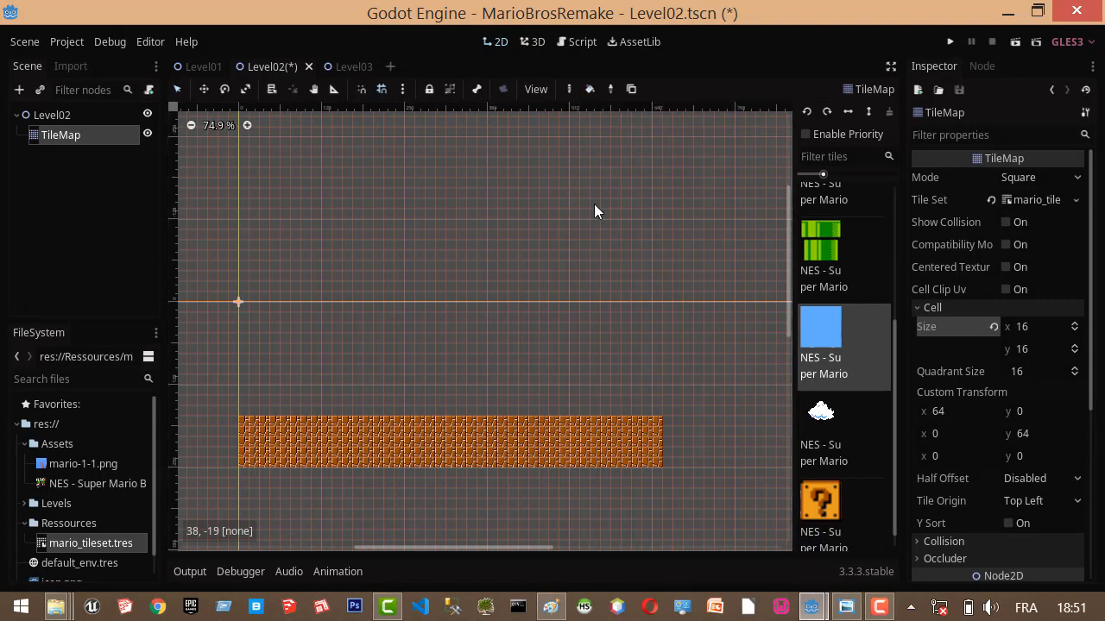
{"action": "left_click", "coordinate": [245, 309]}
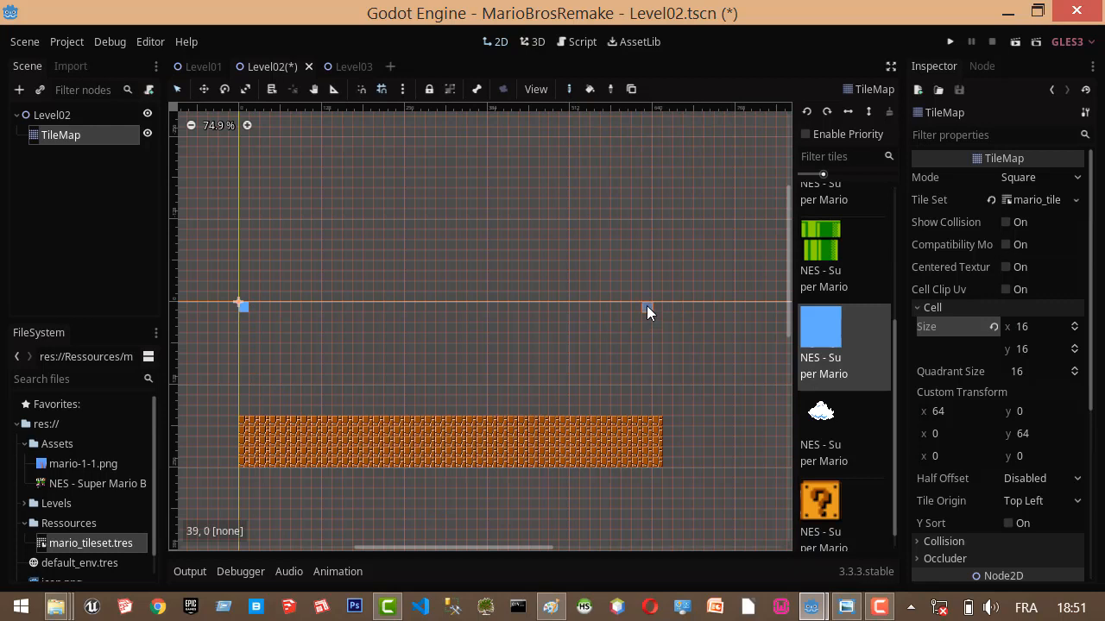
{"action": "left_click_drag", "start_coordinate": [651, 309], "coordinate": [251, 308], "text": "shift"}
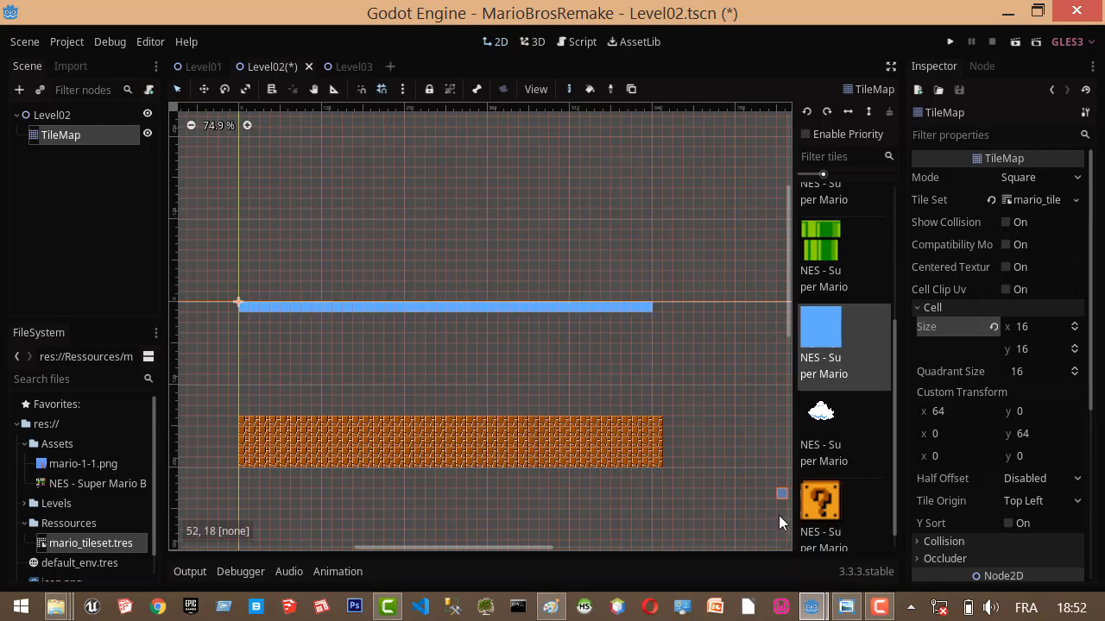
{"action": "left_click", "coordinate": [658, 309]}
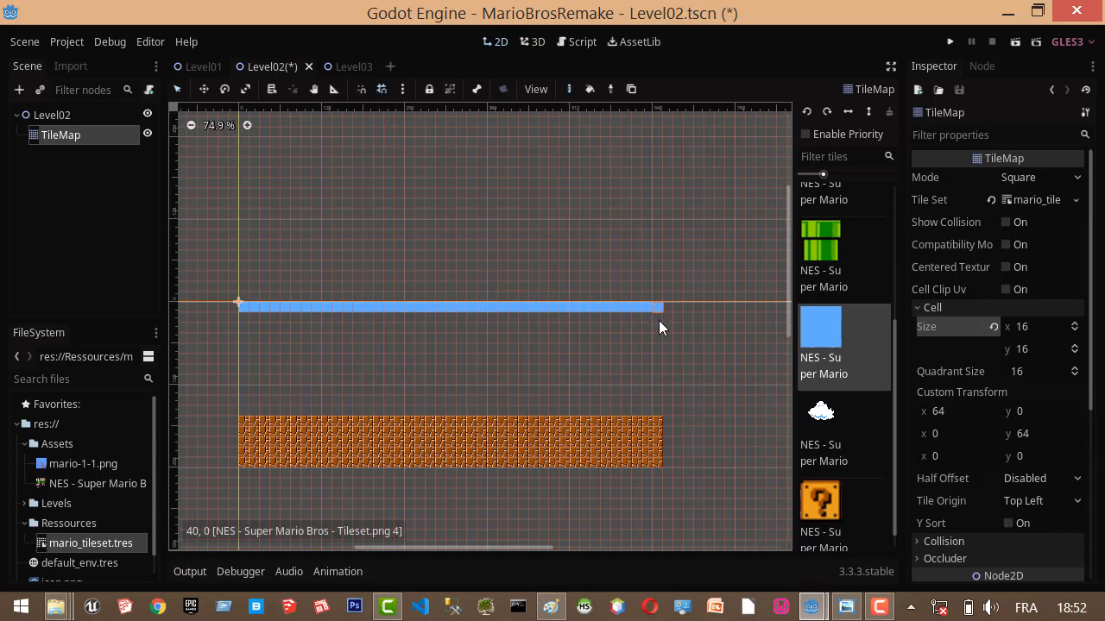
{"action": "left_click", "coordinate": [656, 406]}
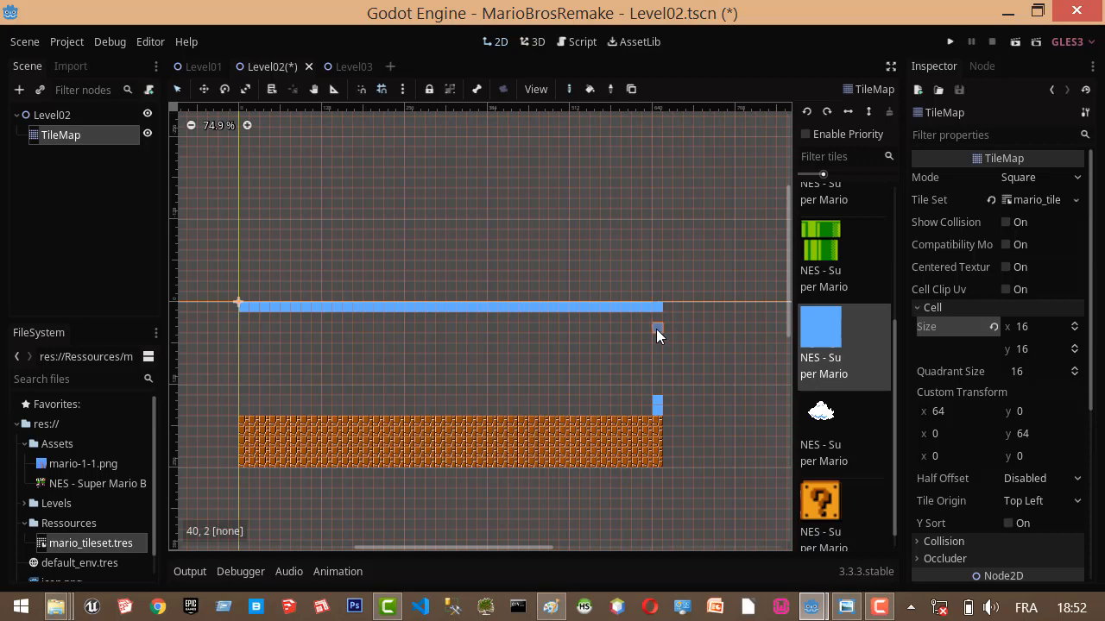
{"action": "left_click", "coordinate": [657, 321]}
{"action": "left_click", "coordinate": [657, 338]}
{"action": "left_click_drag", "start_coordinate": [657, 399], "coordinate": [657, 401], "text": "shift"}
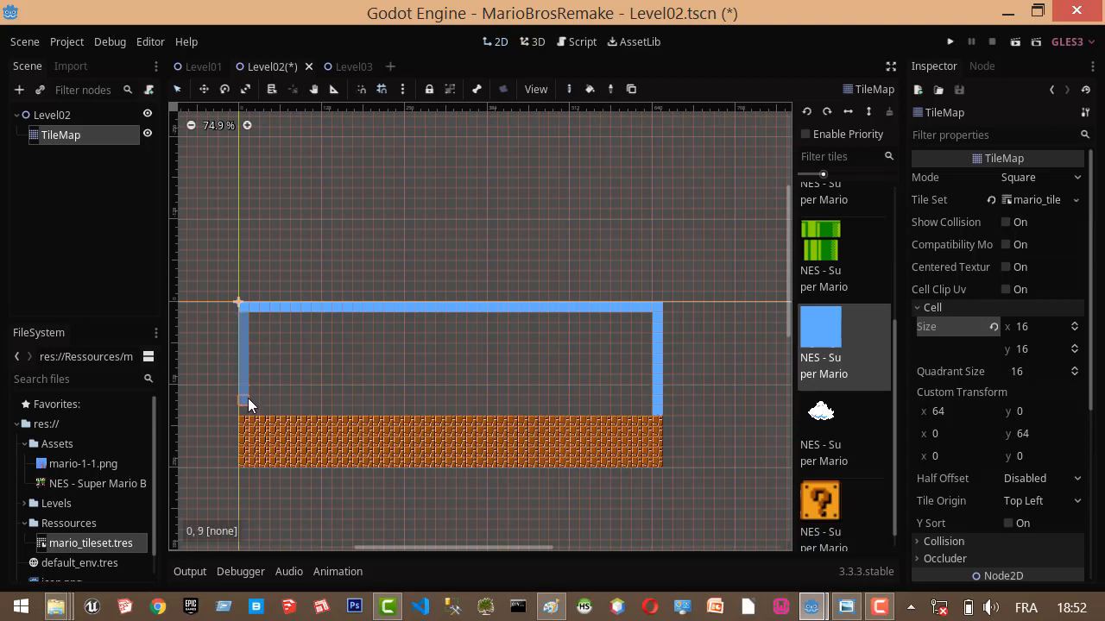
{"action": "left_click_drag", "start_coordinate": [248, 398], "coordinate": [247, 409], "text": "shift"}
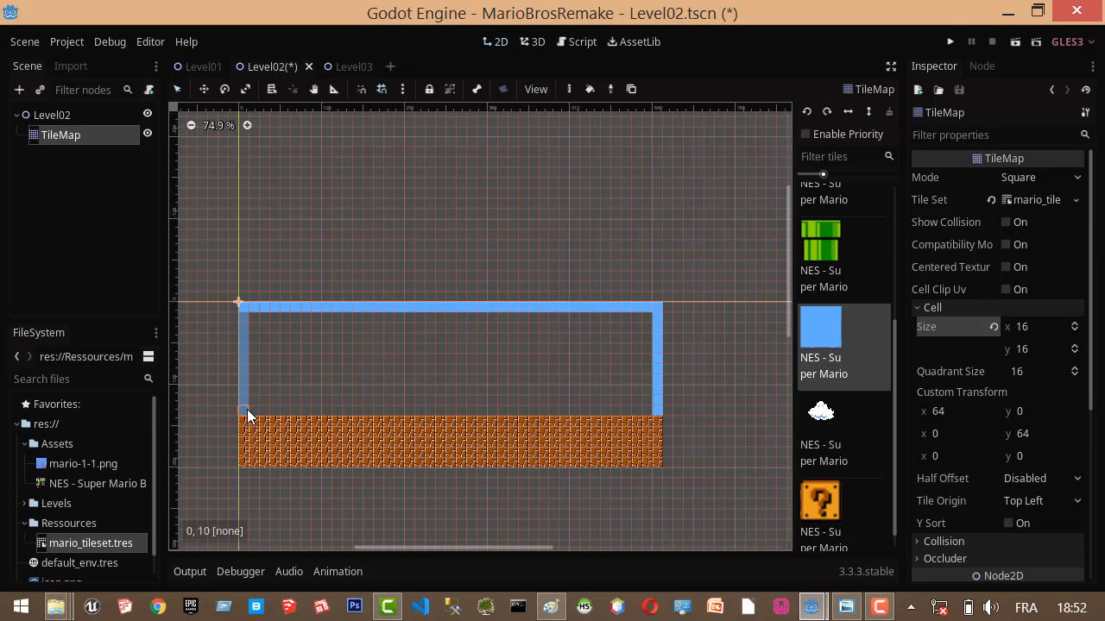
{"action": "left_click", "coordinate": [590, 89]}
{"action": "left_click", "coordinate": [512, 357]}
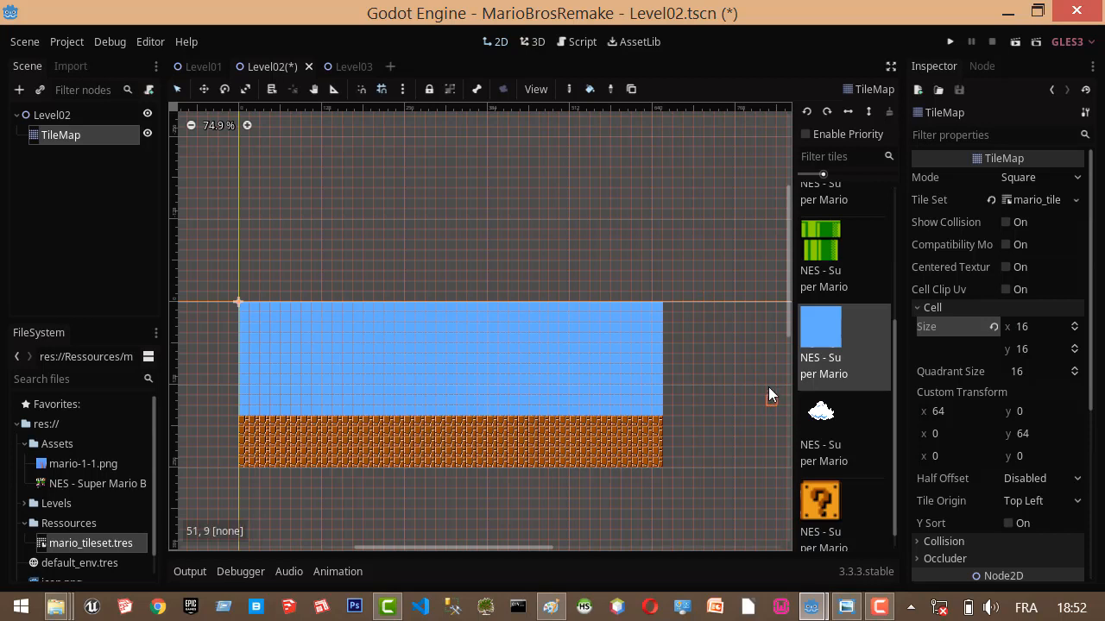
Try the cloud tile on Level02's sky, first with a bucket fill and then by hand, and restore the blue sky tiles.
{"action": "left_click", "coordinate": [820, 418]}
{"action": "left_click", "coordinate": [345, 348]}
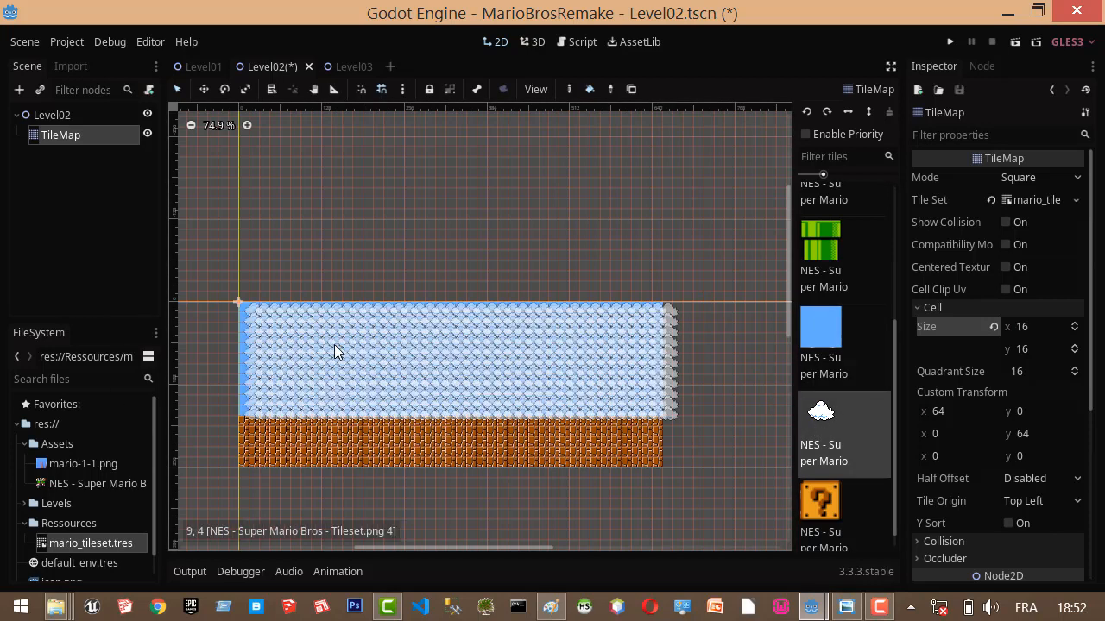
{"action": "key", "text": "ctrl+z"}
{"action": "left_click", "coordinate": [567, 90]}
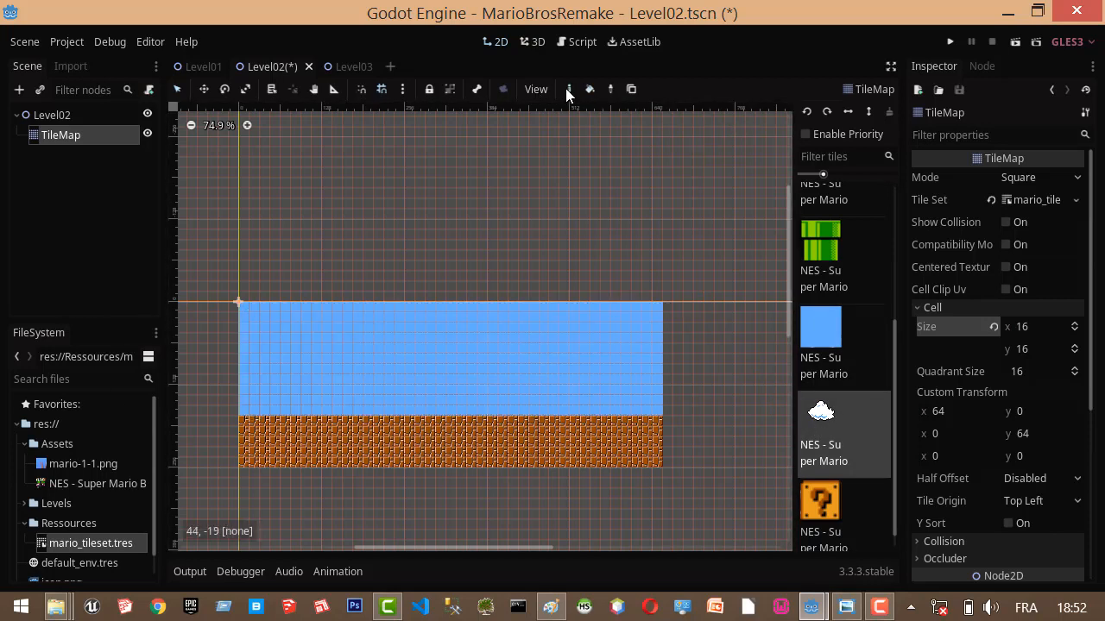
{"action": "left_click", "coordinate": [330, 349]}
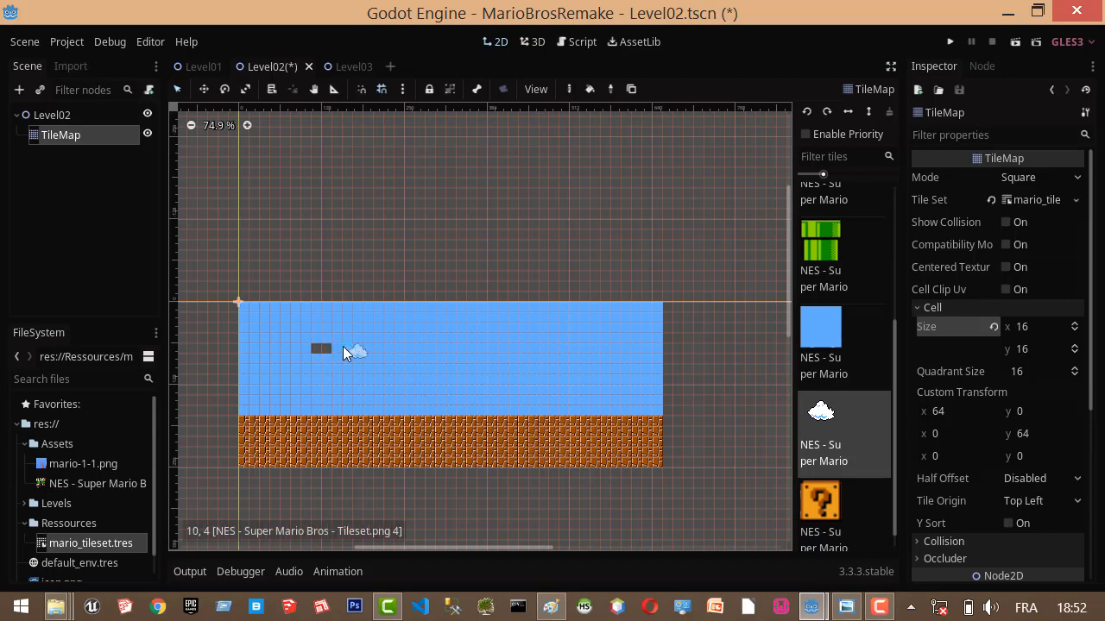
{"action": "left_click", "coordinate": [814, 322]}
{"action": "left_click", "coordinate": [318, 349]}
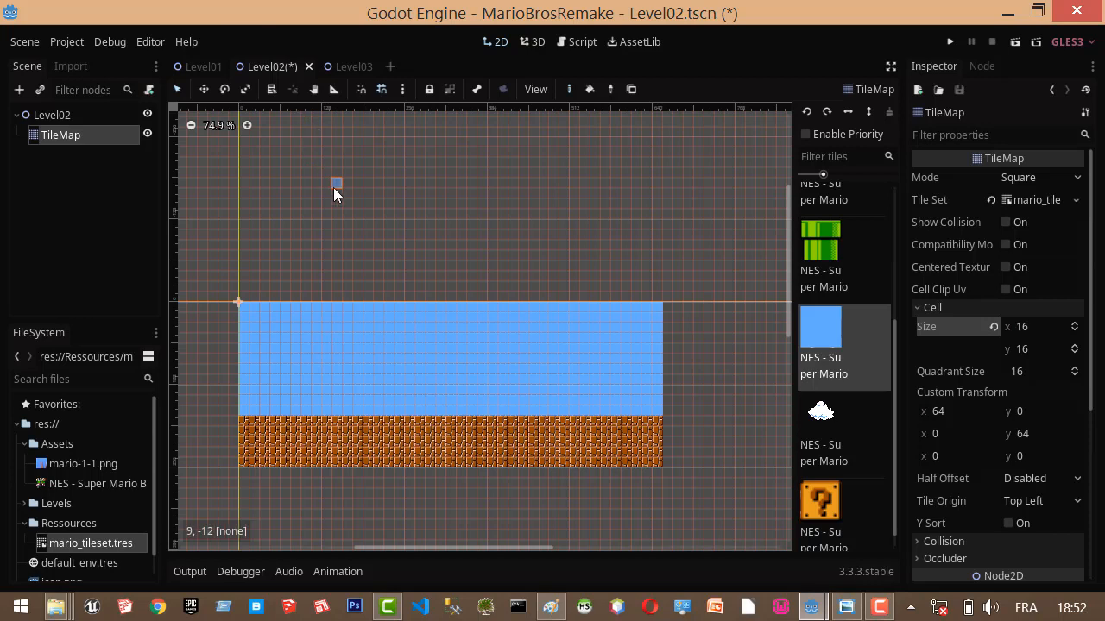
Save the Level02 scene and switch to the Level01 scene.
{"action": "key", "text": "ctrl+s"}
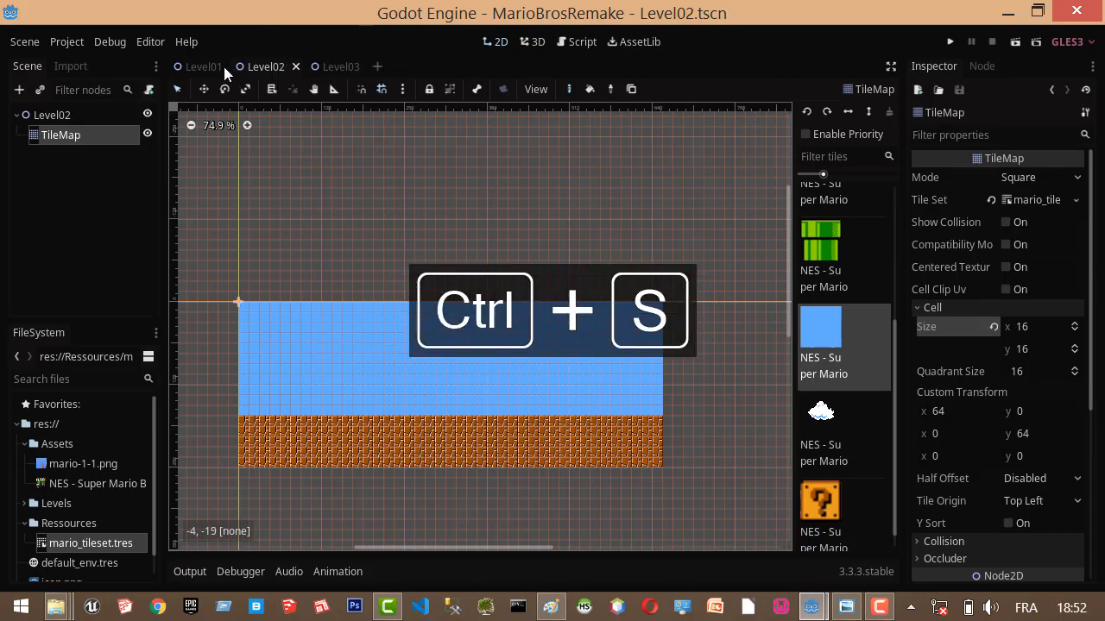
{"action": "left_click", "coordinate": [203, 67]}
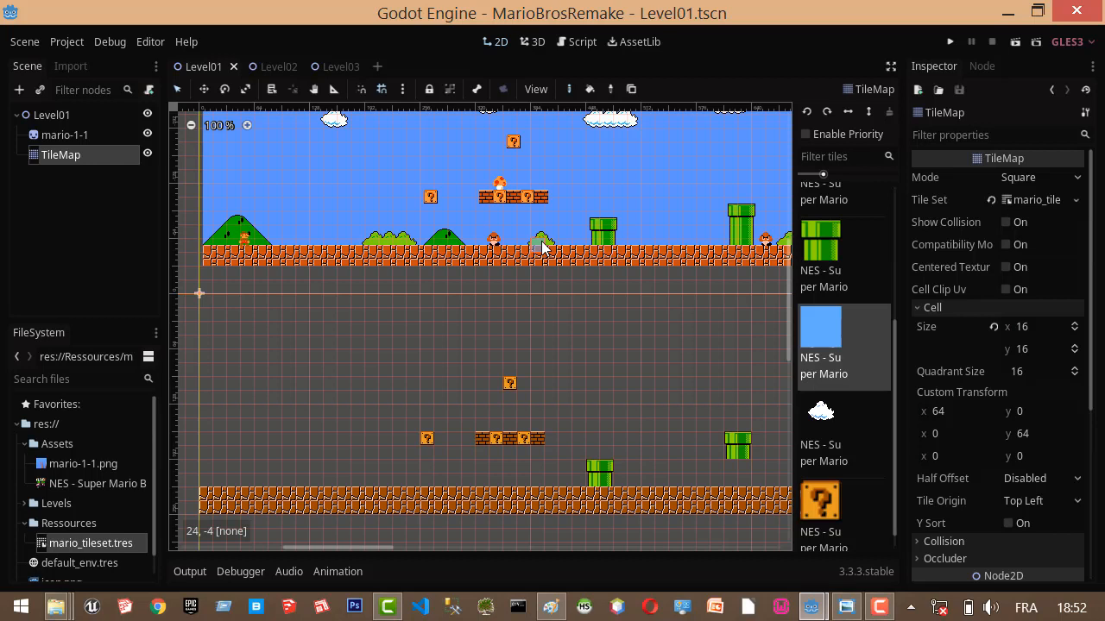
Select the region of question and brick blocks from cell 13, 5 to cell 30, 10 on Level01's TileMap and copy it.
{"action": "scroll", "coordinate": [604, 369], "scroll_direction": "down", "scroll_amount": 2}
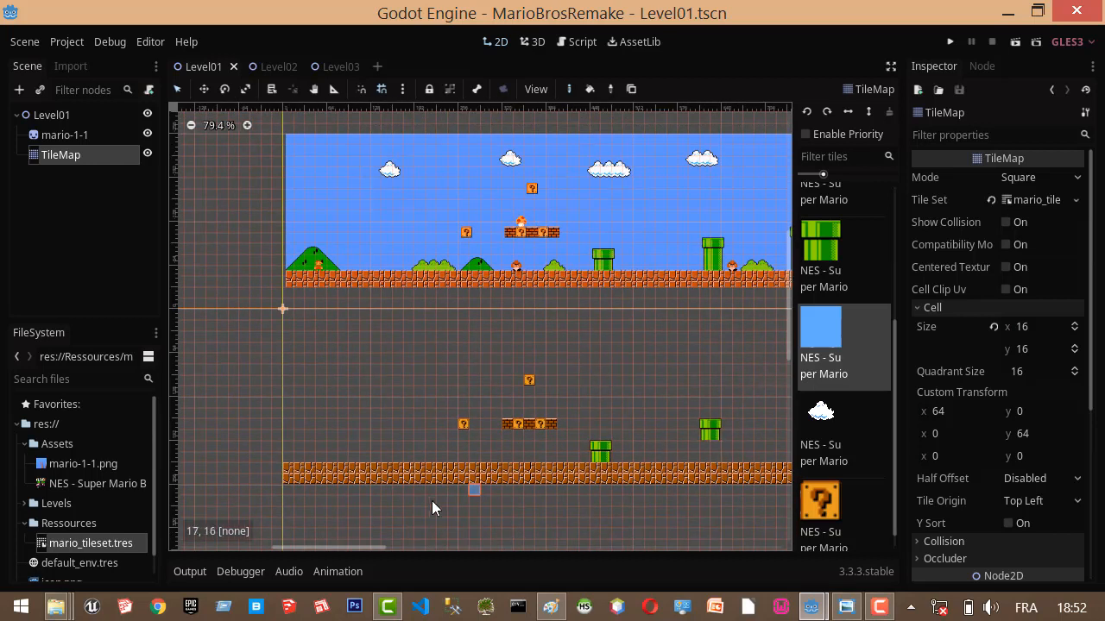
{"action": "left_click_drag", "start_coordinate": [359, 545], "coordinate": [388, 535]}
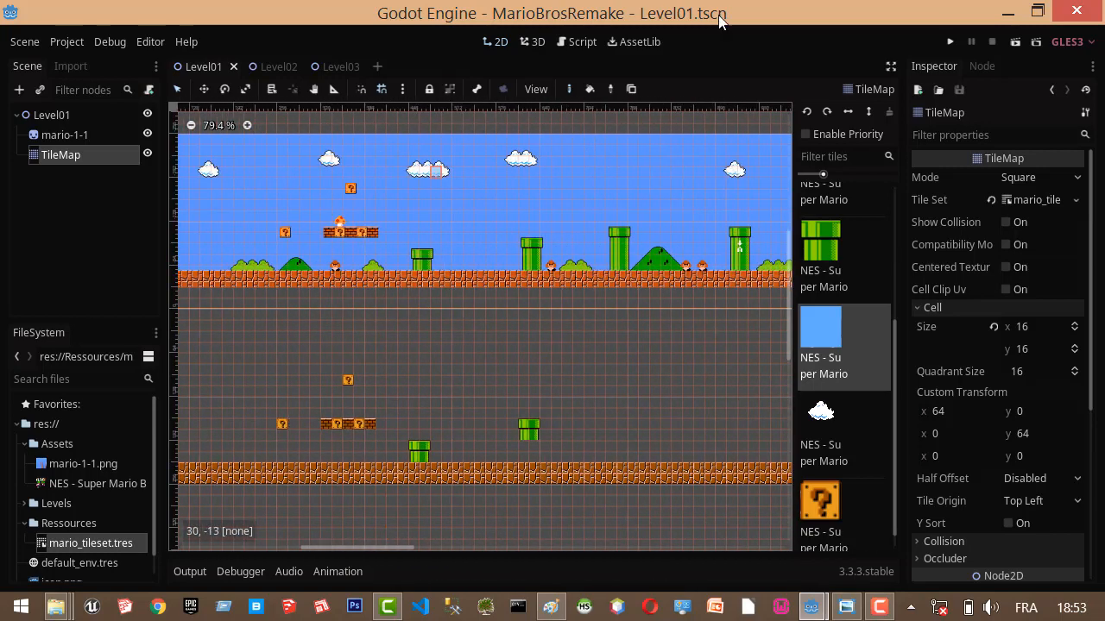
{"action": "left_click", "coordinate": [633, 93]}
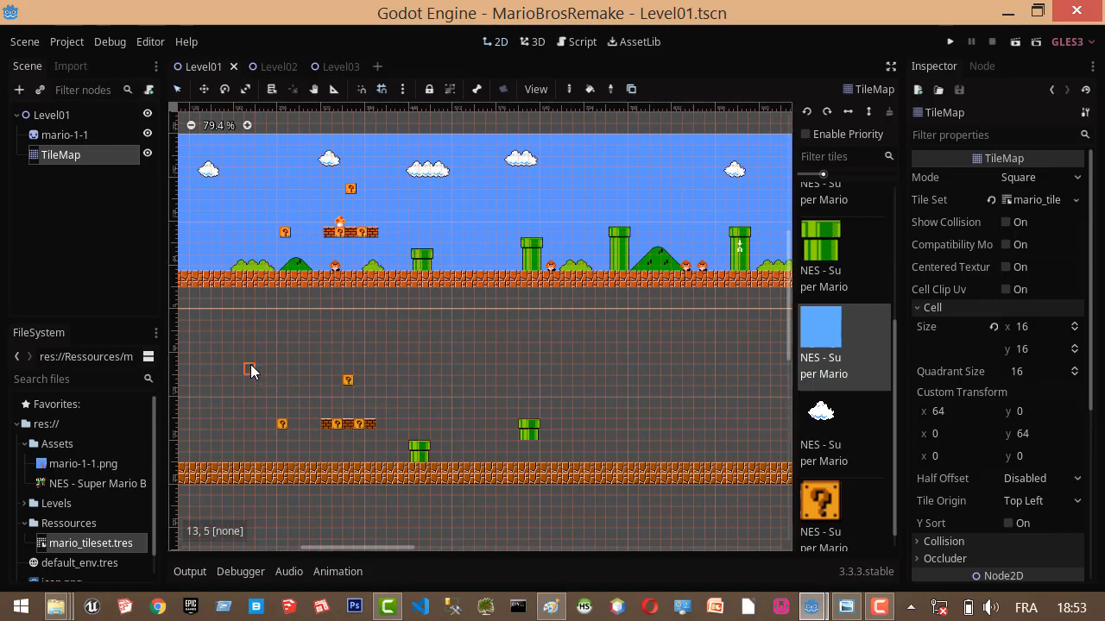
{"action": "left_click_drag", "start_coordinate": [251, 364], "coordinate": [436, 427]}
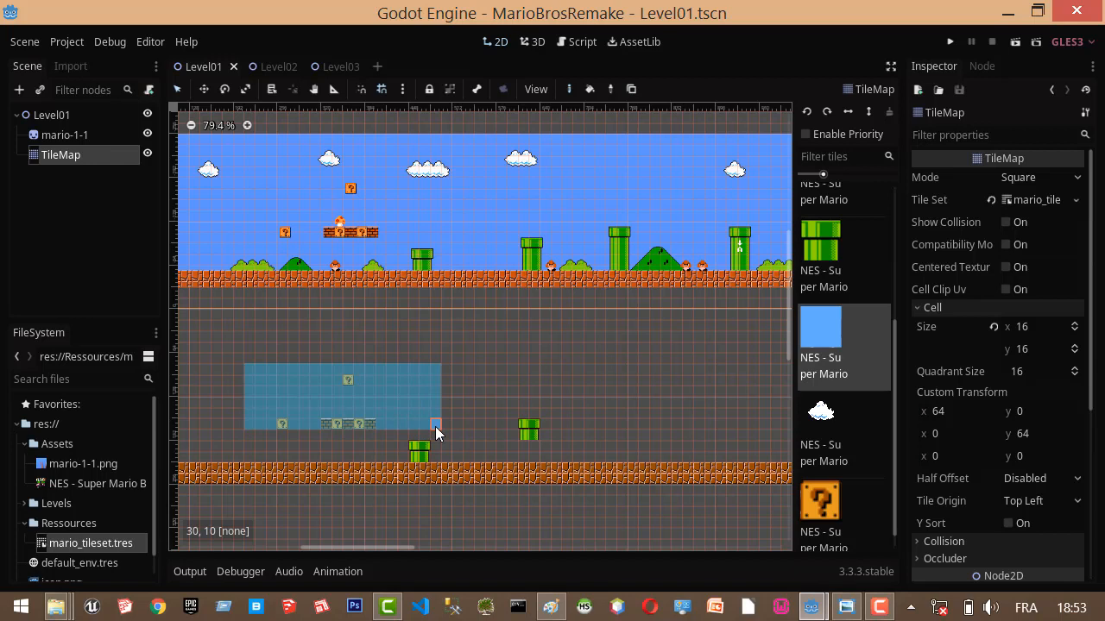
{"action": "key", "text": "ctrl+c"}
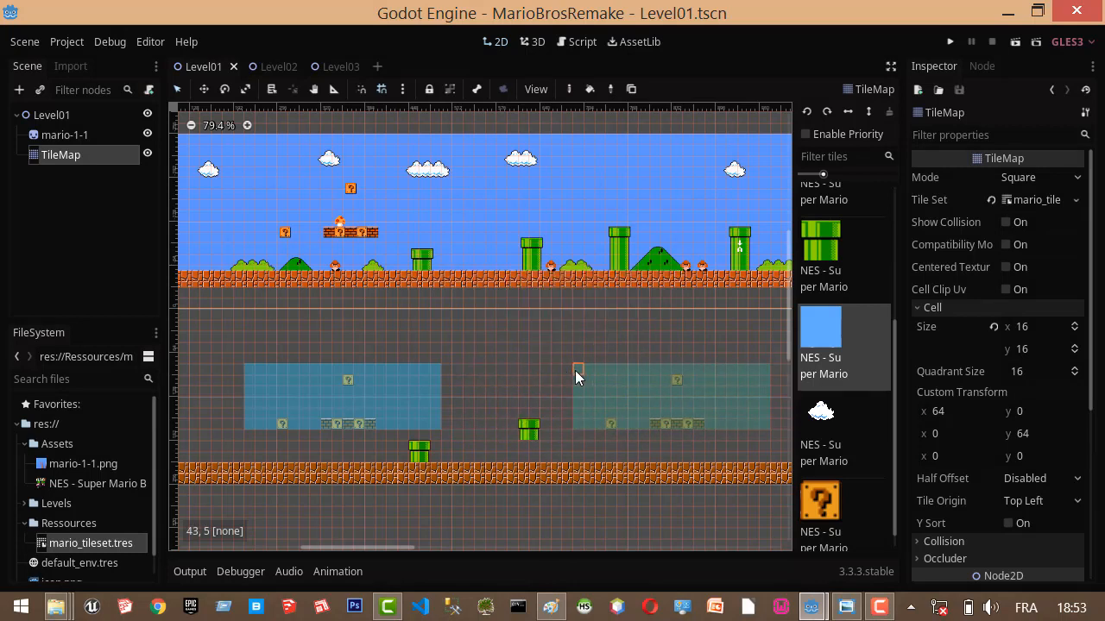
Paste the copied block group at cell 43, 5 and three more times above the ground segments further along Level01.
{"action": "key", "text": "ctrl+v"}
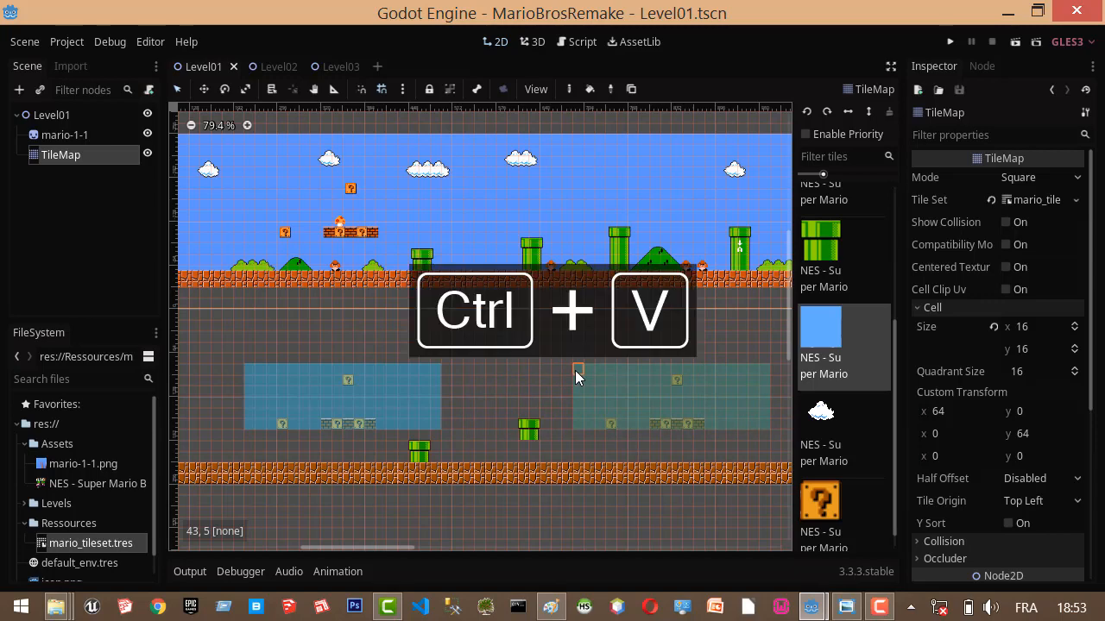
{"action": "left_click", "coordinate": [577, 370]}
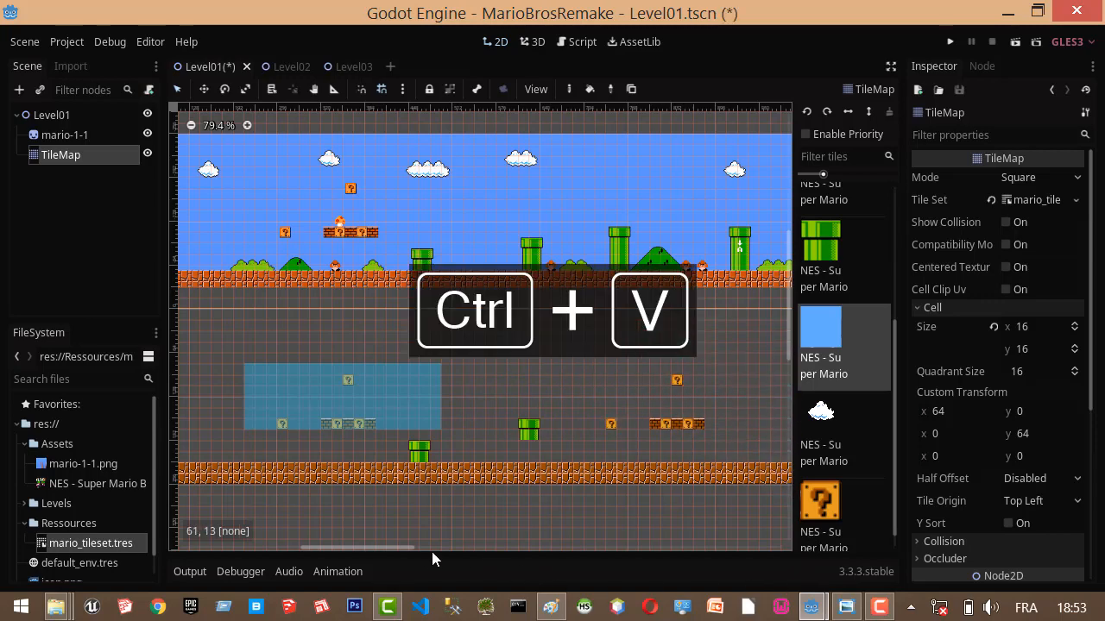
{"action": "left_click_drag", "start_coordinate": [392, 547], "coordinate": [465, 546]}
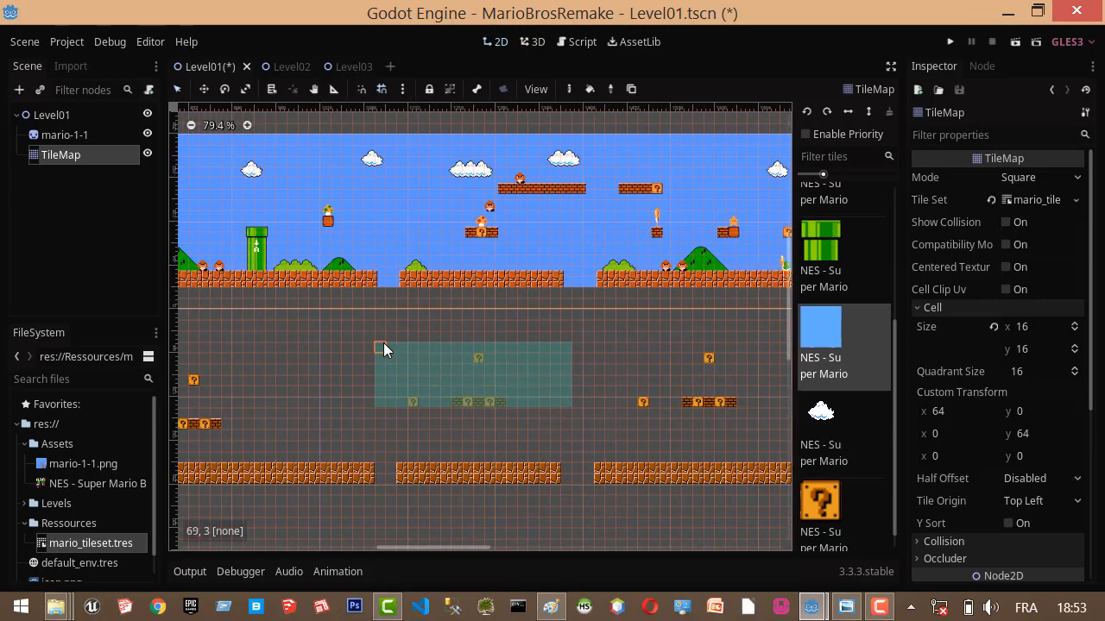
{"action": "left_click", "coordinate": [397, 383]}
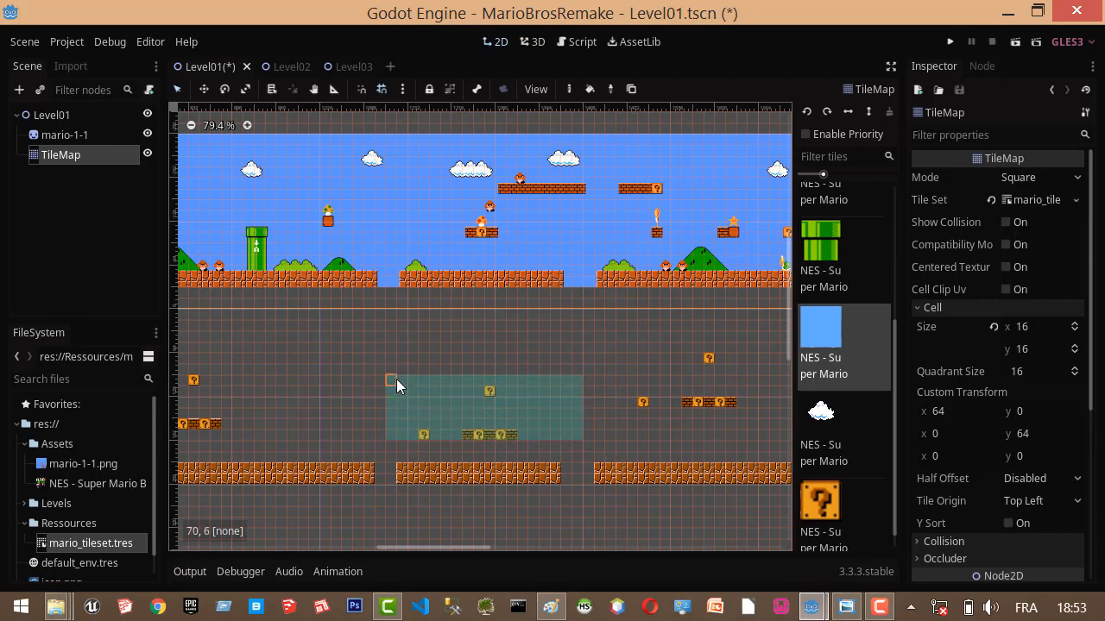
{"action": "left_click", "coordinate": [496, 350]}
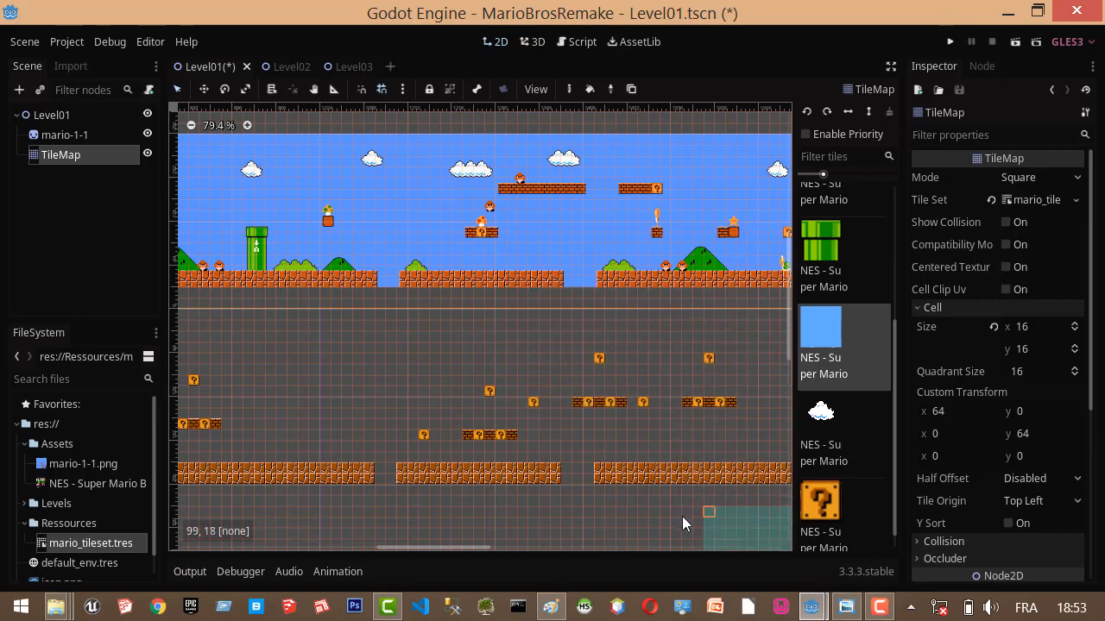
Leave paste mode and paint a five-tile column of beveled stone blocks on the far end of Level01's ground, from cell 137, 13 to 137, 9.
{"action": "left_click_drag", "start_coordinate": [451, 549], "coordinate": [557, 551]}
{"action": "scroll", "coordinate": [877, 363], "scroll_direction": "down", "scroll_amount": 1}
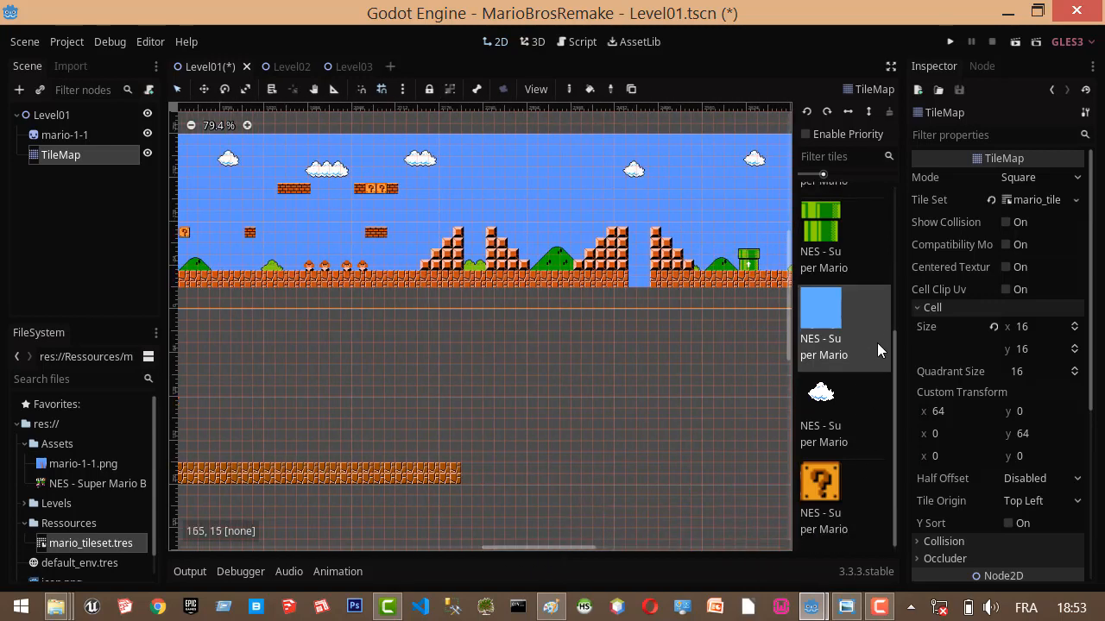
{"action": "scroll", "coordinate": [844, 461], "scroll_direction": "up", "scroll_amount": 5}
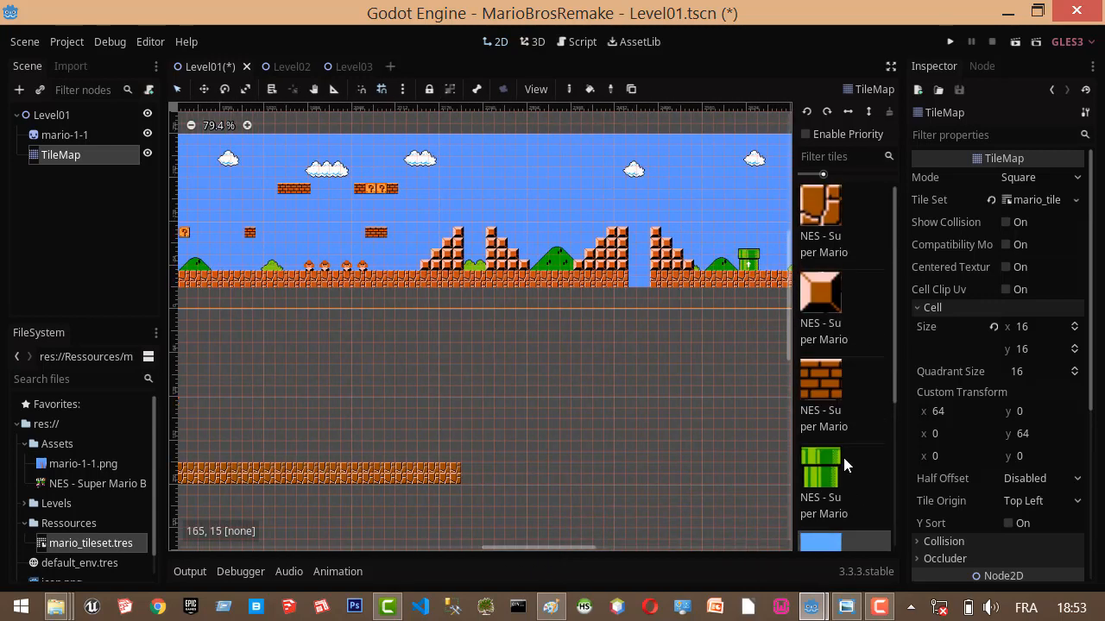
{"action": "left_click", "coordinate": [829, 292]}
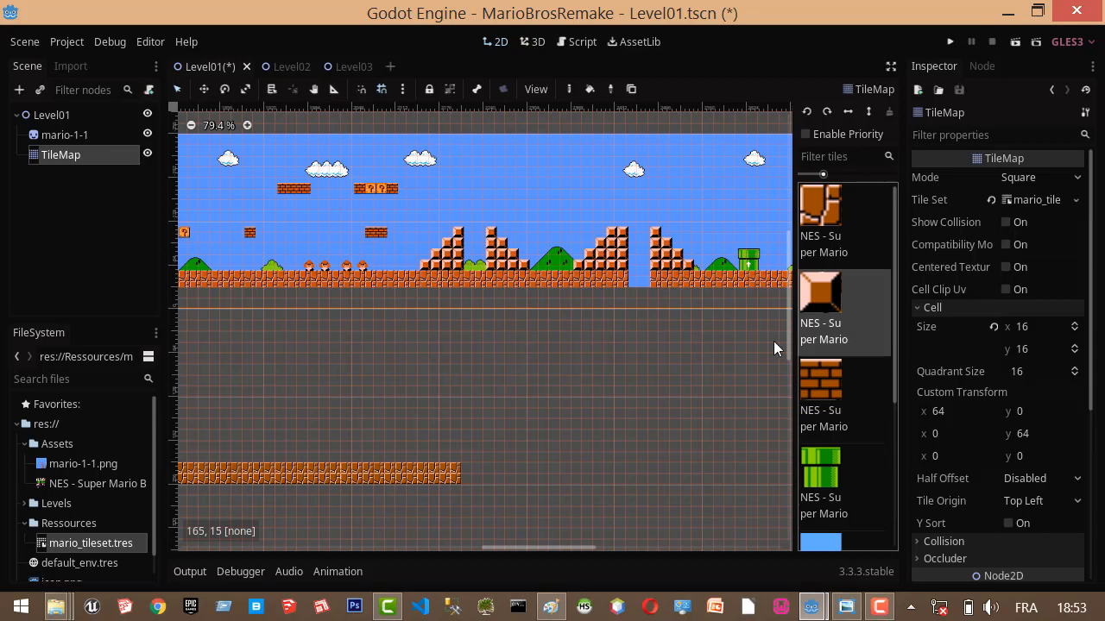
{"action": "right_click", "coordinate": [516, 374]}
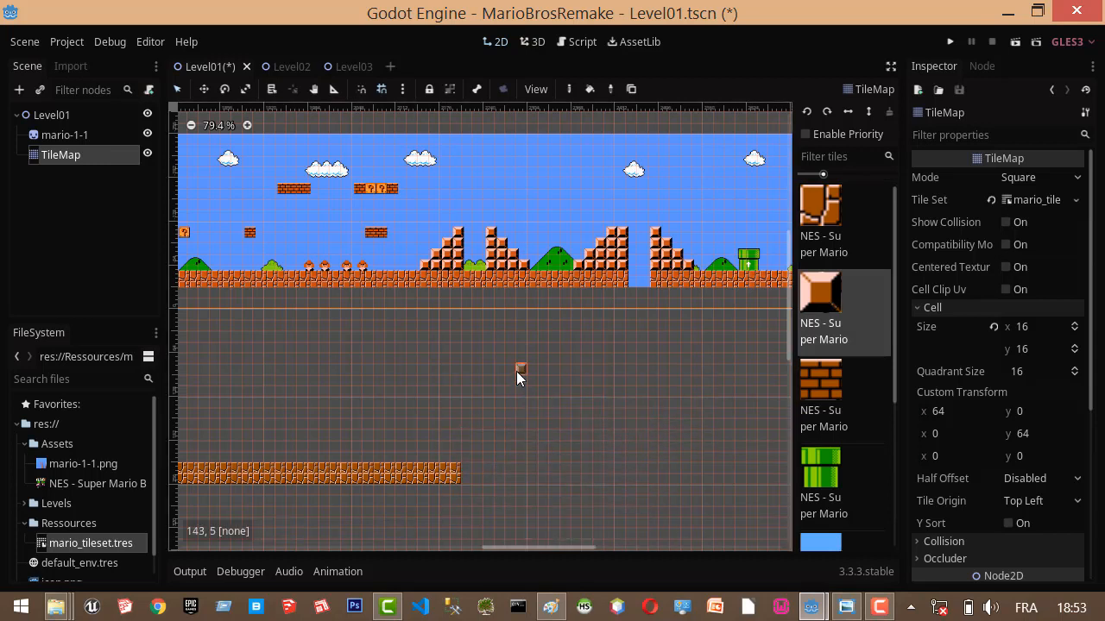
{"action": "left_click", "coordinate": [452, 456]}
{"action": "left_click_drag", "start_coordinate": [459, 438], "coordinate": [460, 423]}
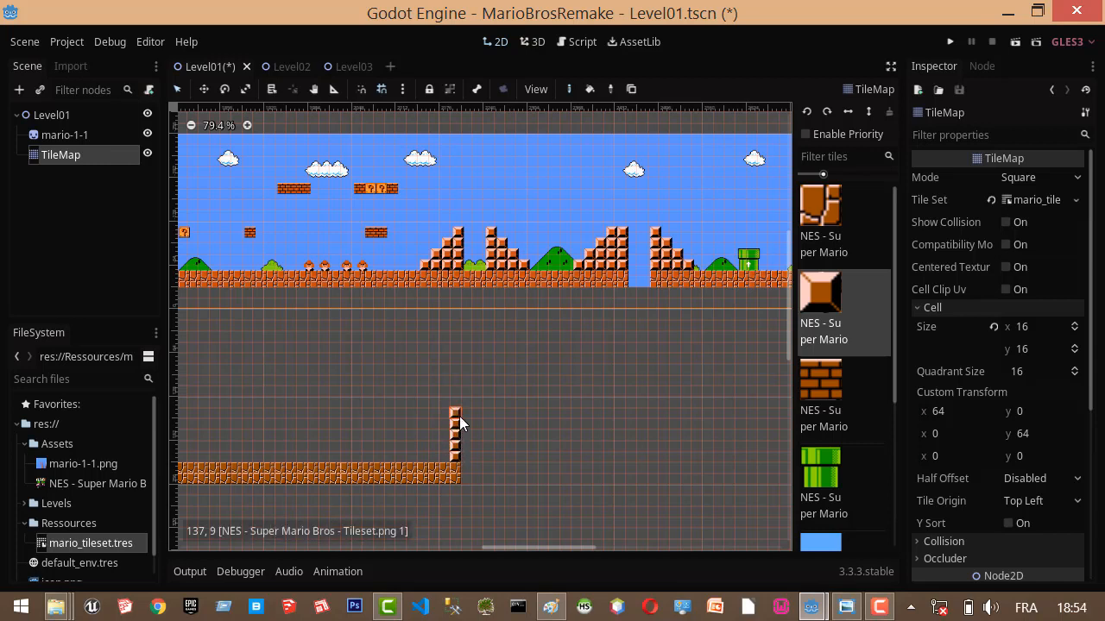